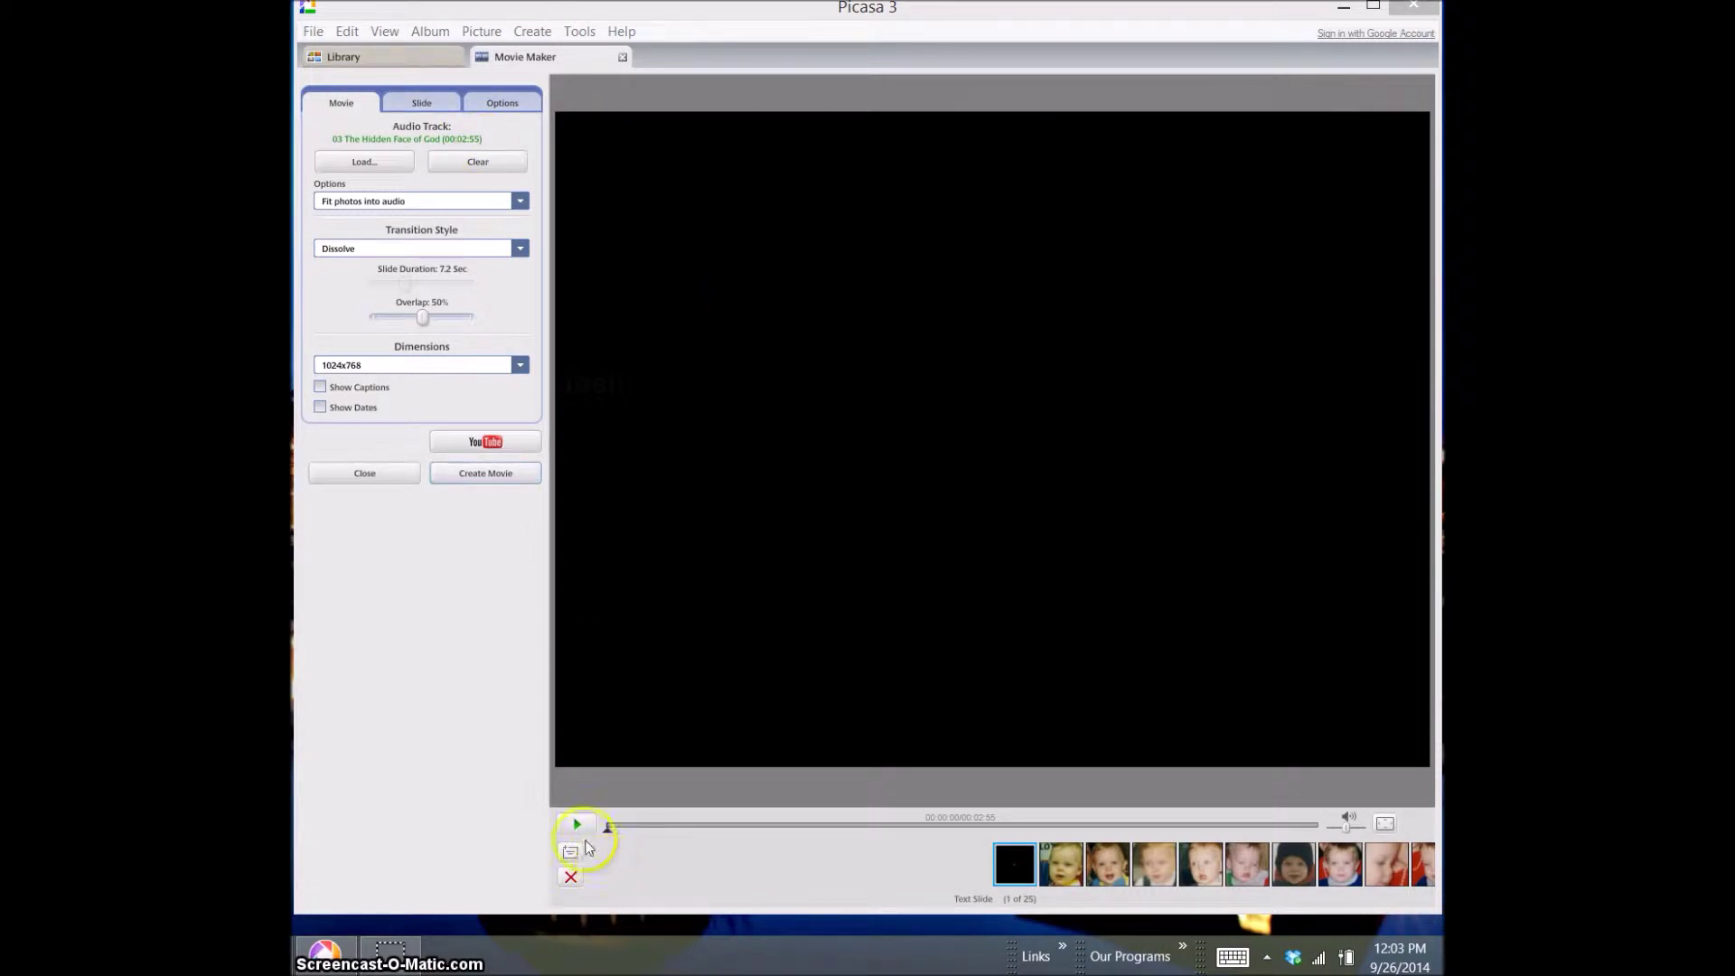
Play and pause the Josh face movie preview, then close the project and discard its changes
left_click(577, 827)
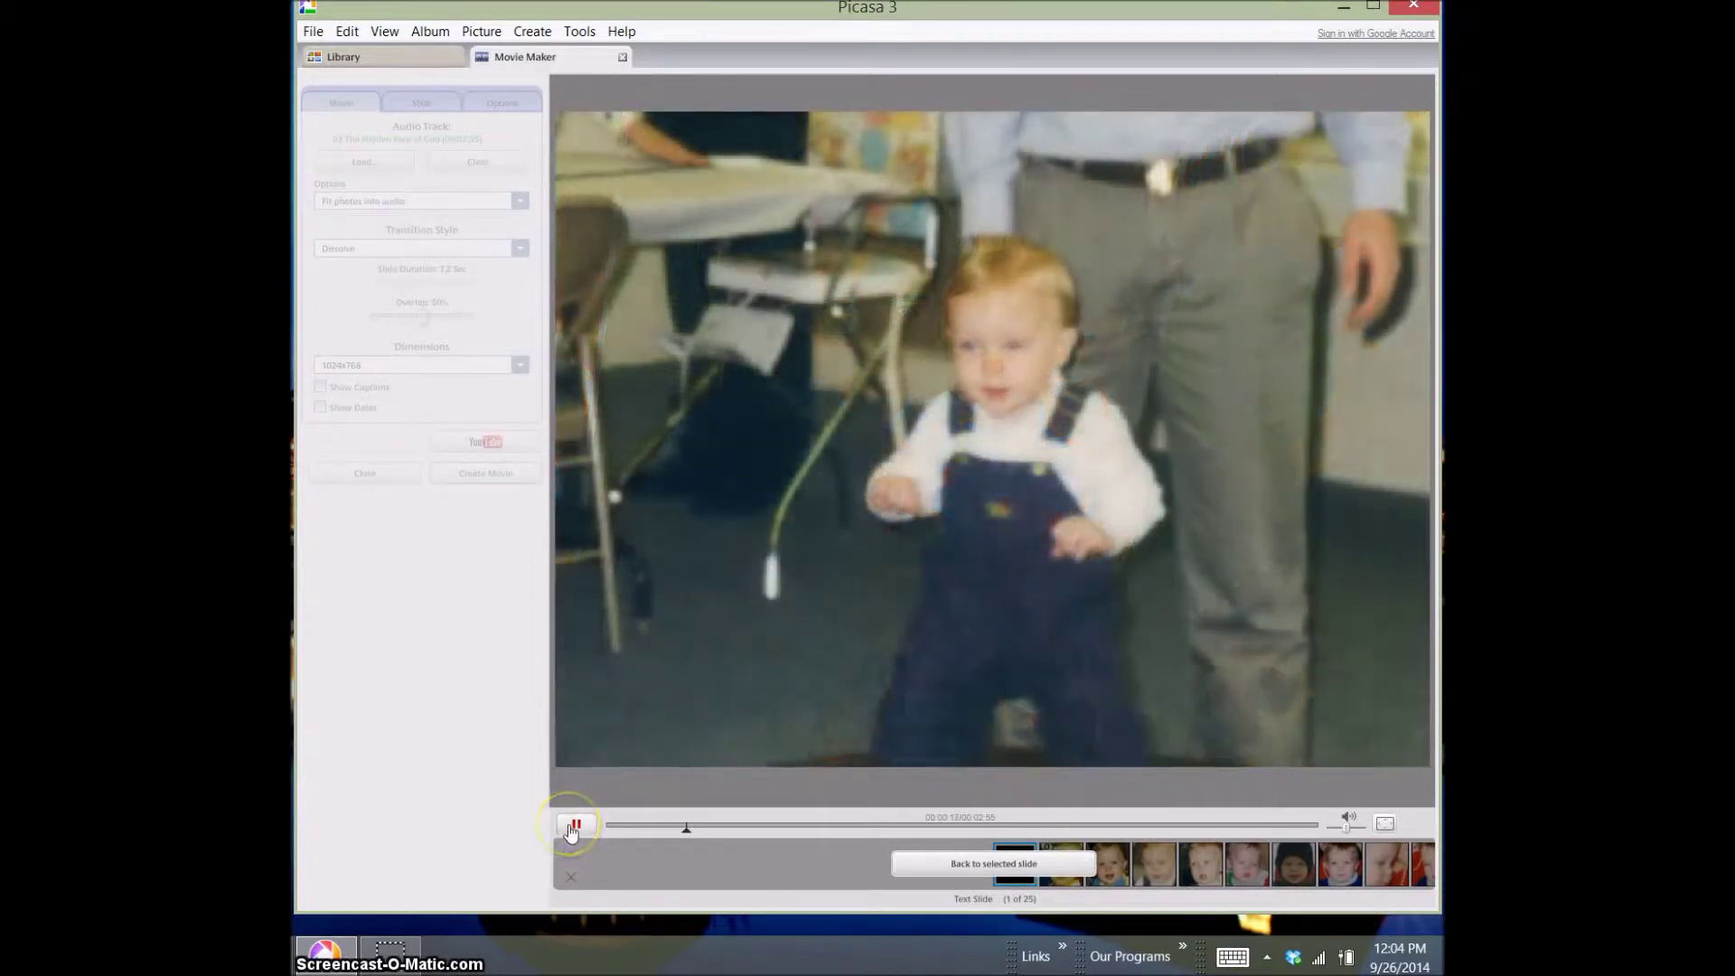
left_click(575, 826)
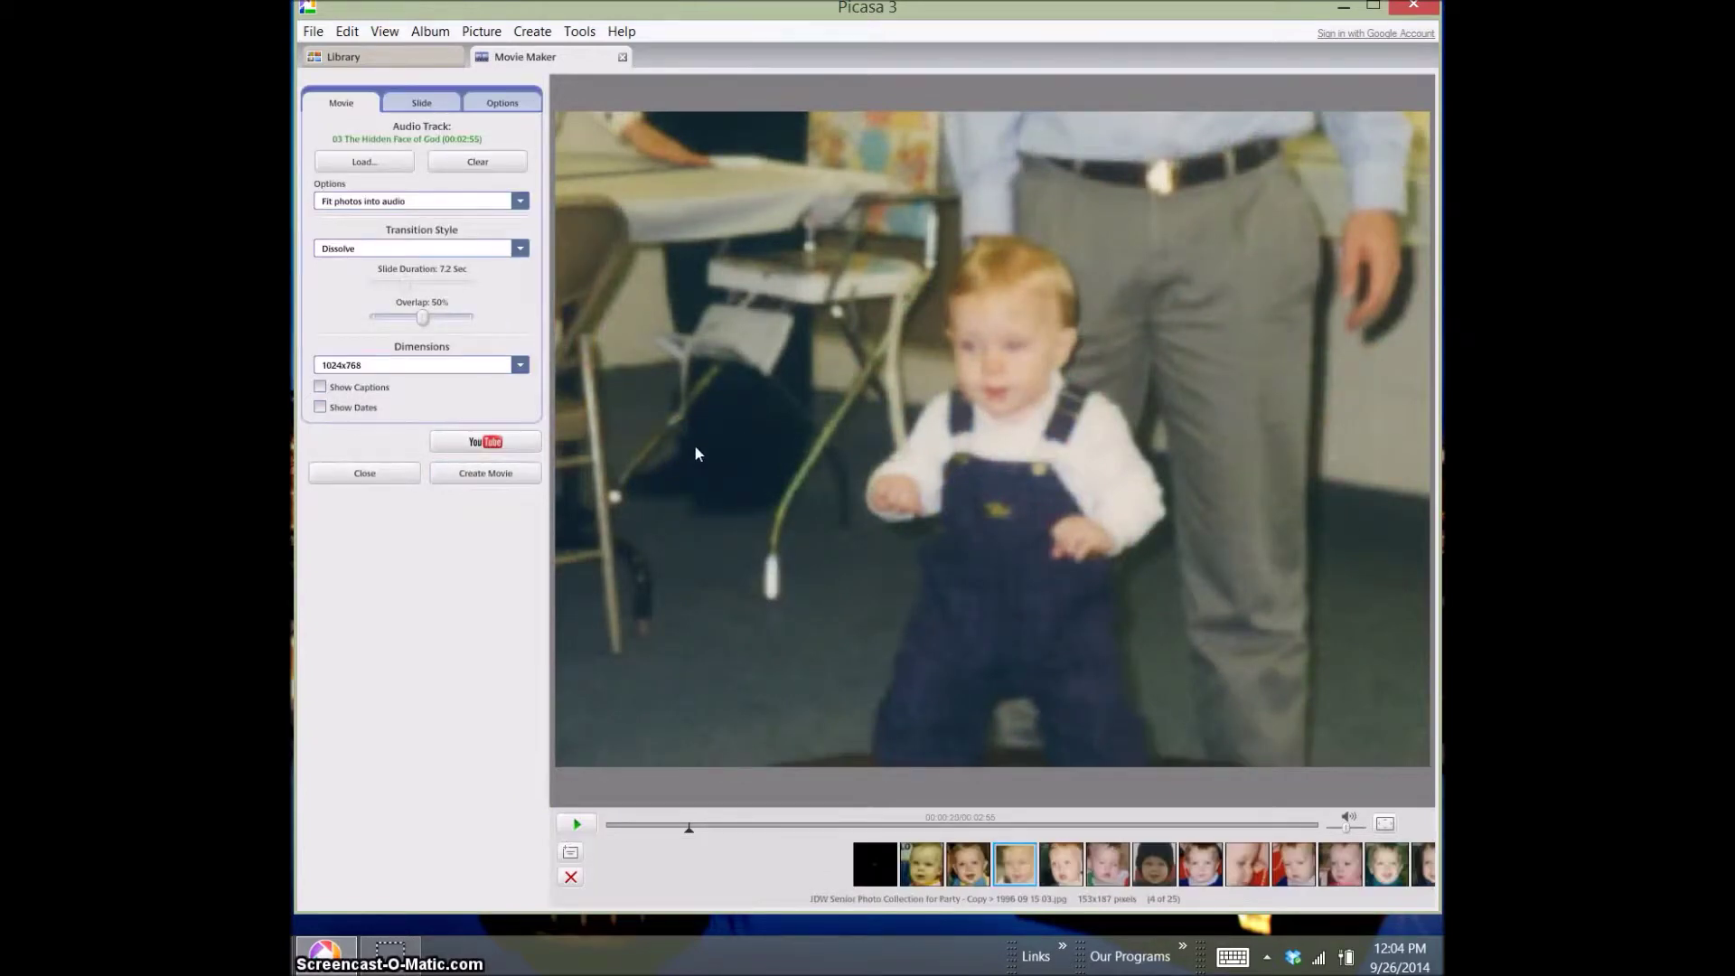
left_click(623, 58)
left_click(936, 531)
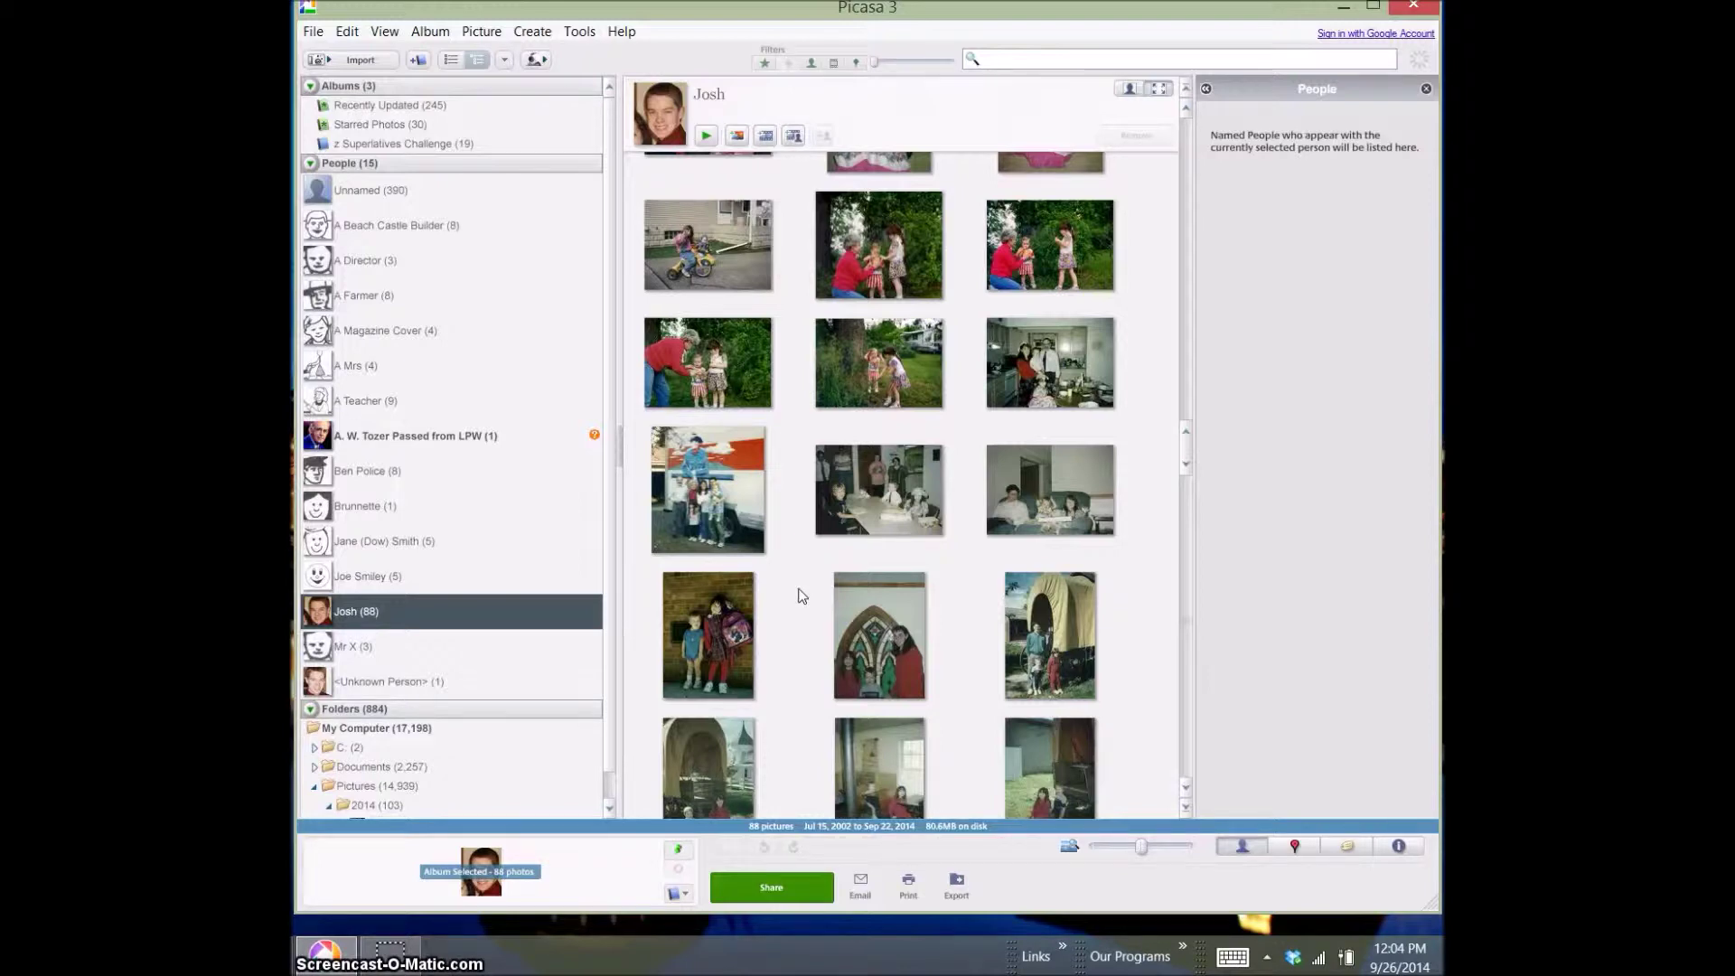
Open Josh's people album and scroll up to his most recent photos
left_click_drag(798, 595, 371, 660)
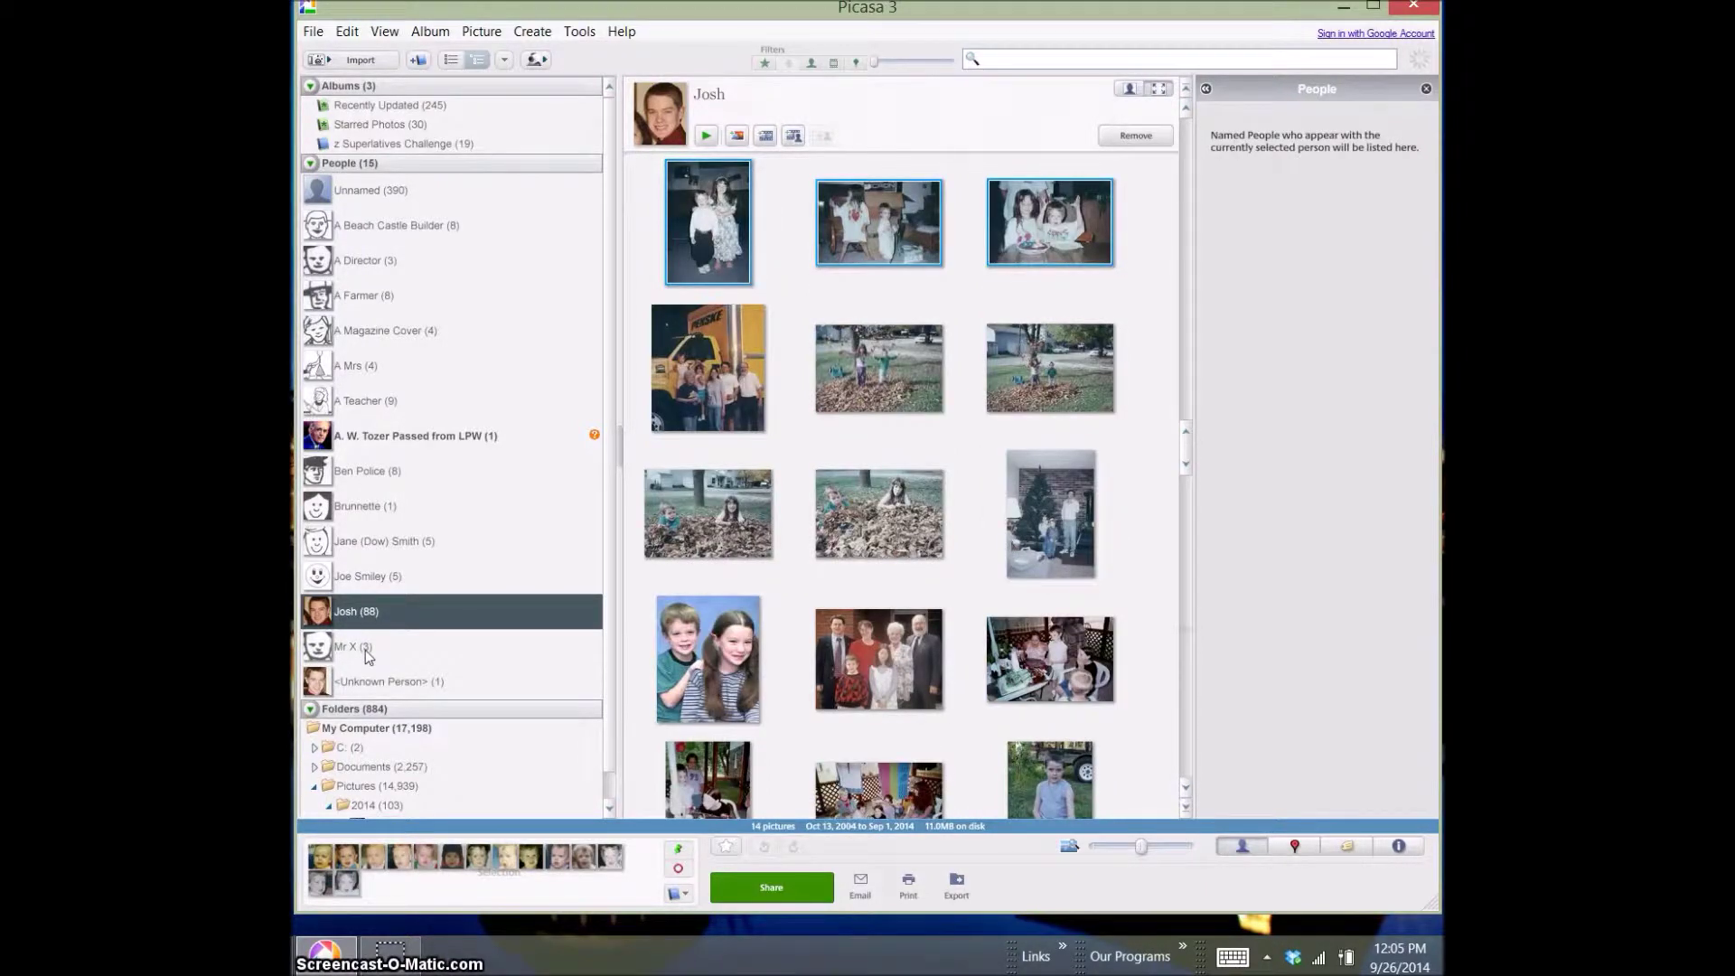
left_click(367, 648)
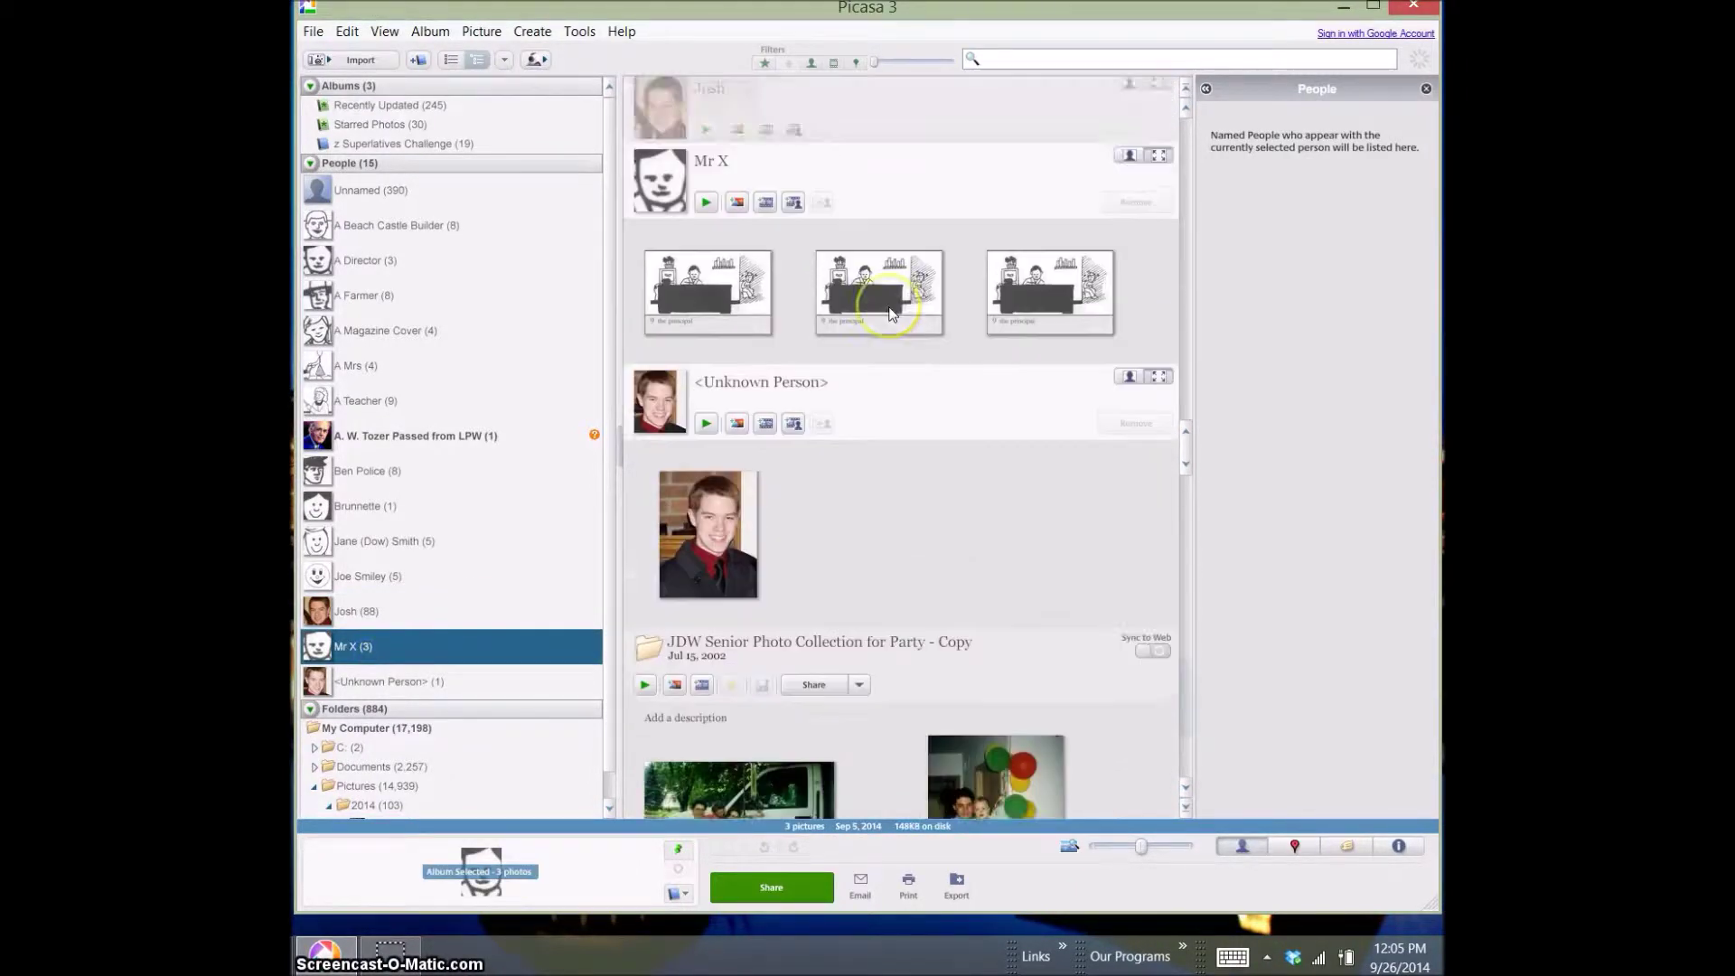
scroll(892, 314, "up", 5)
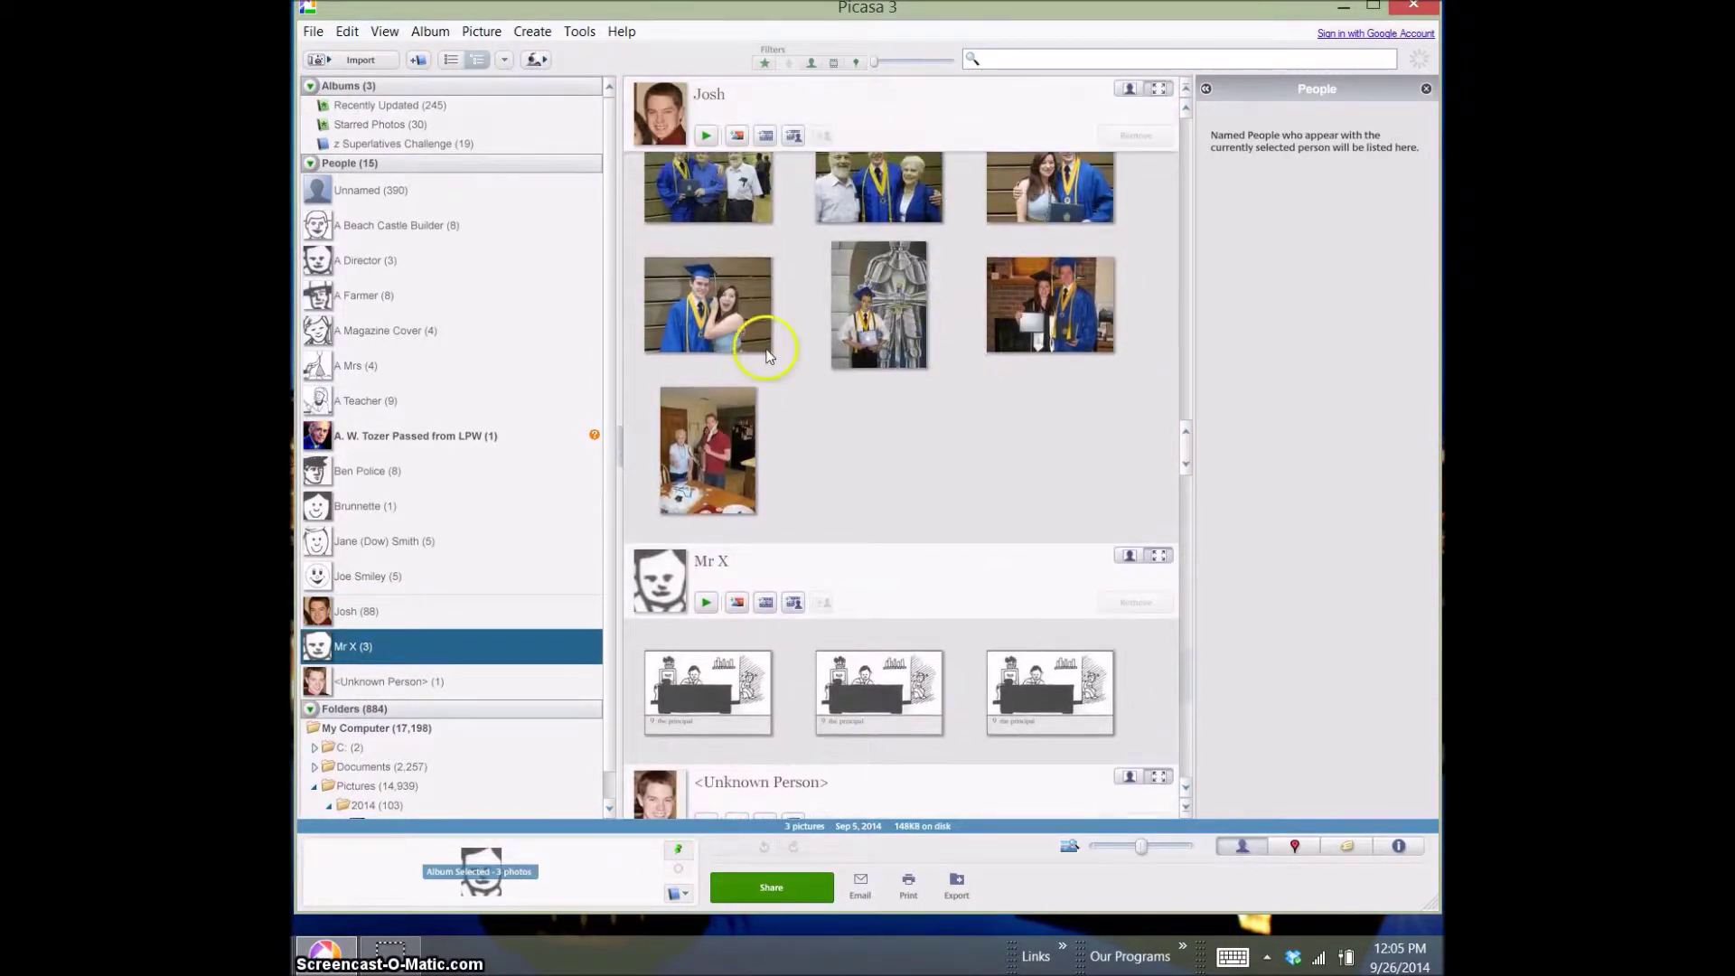
scroll(882, 381, "up", 4)
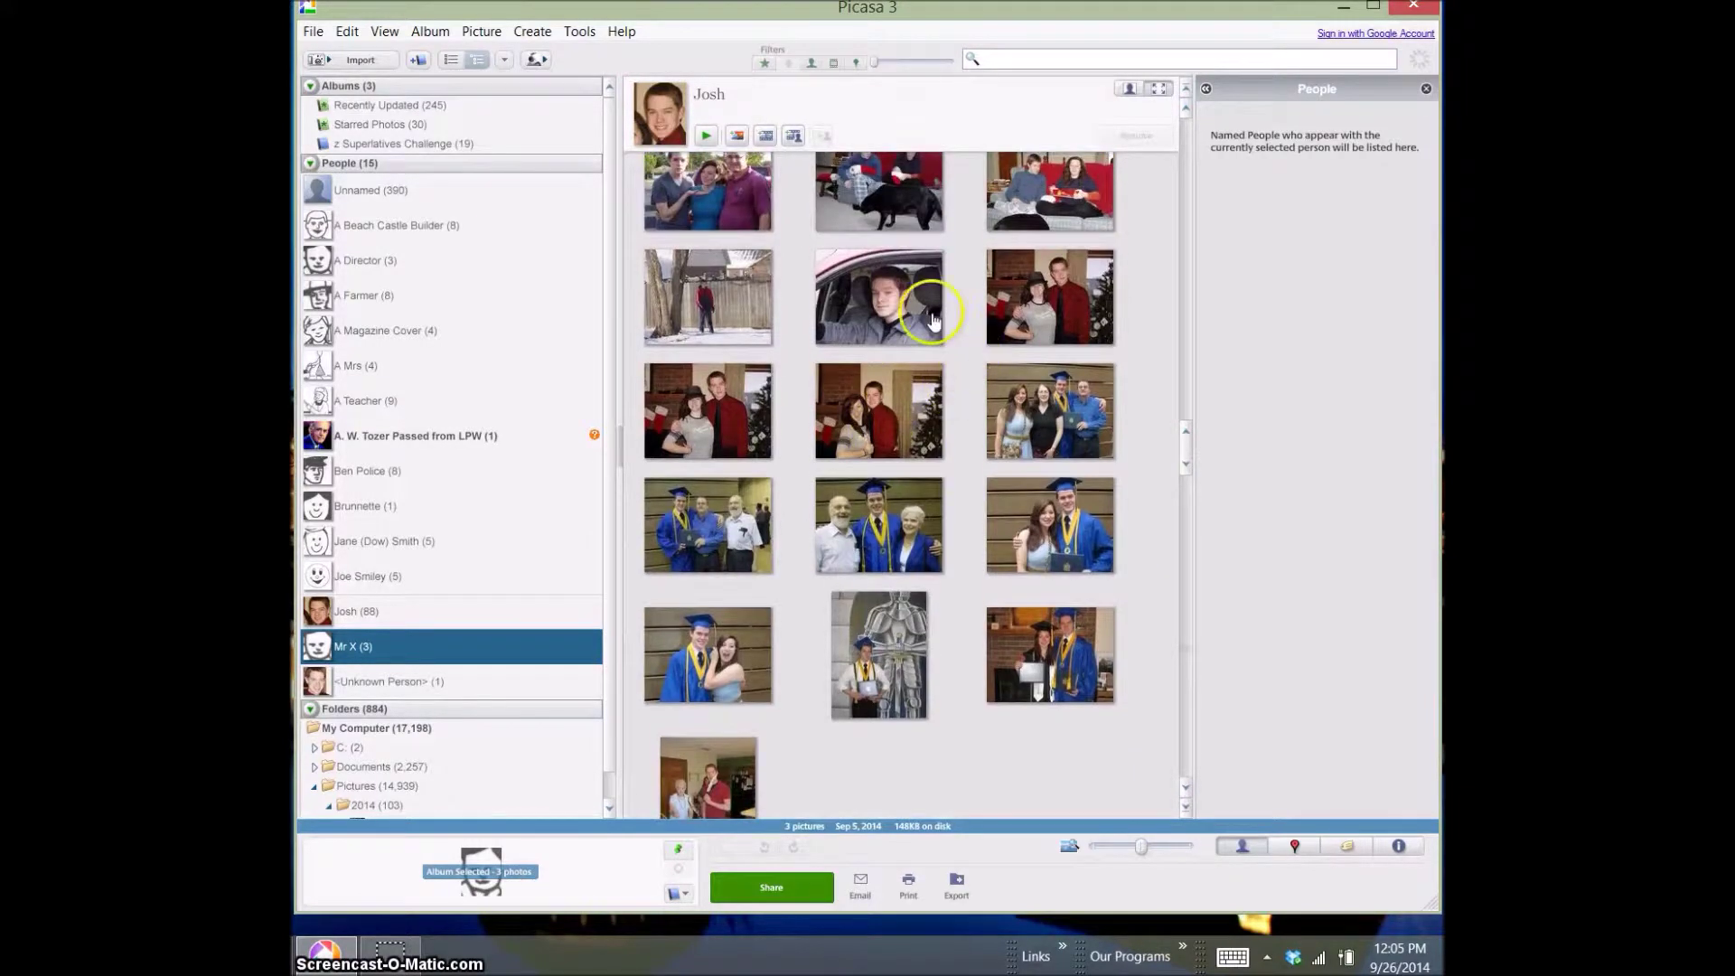
Select the car, fireplace, graduation and armor statue photos of Josh
left_click(914, 321)
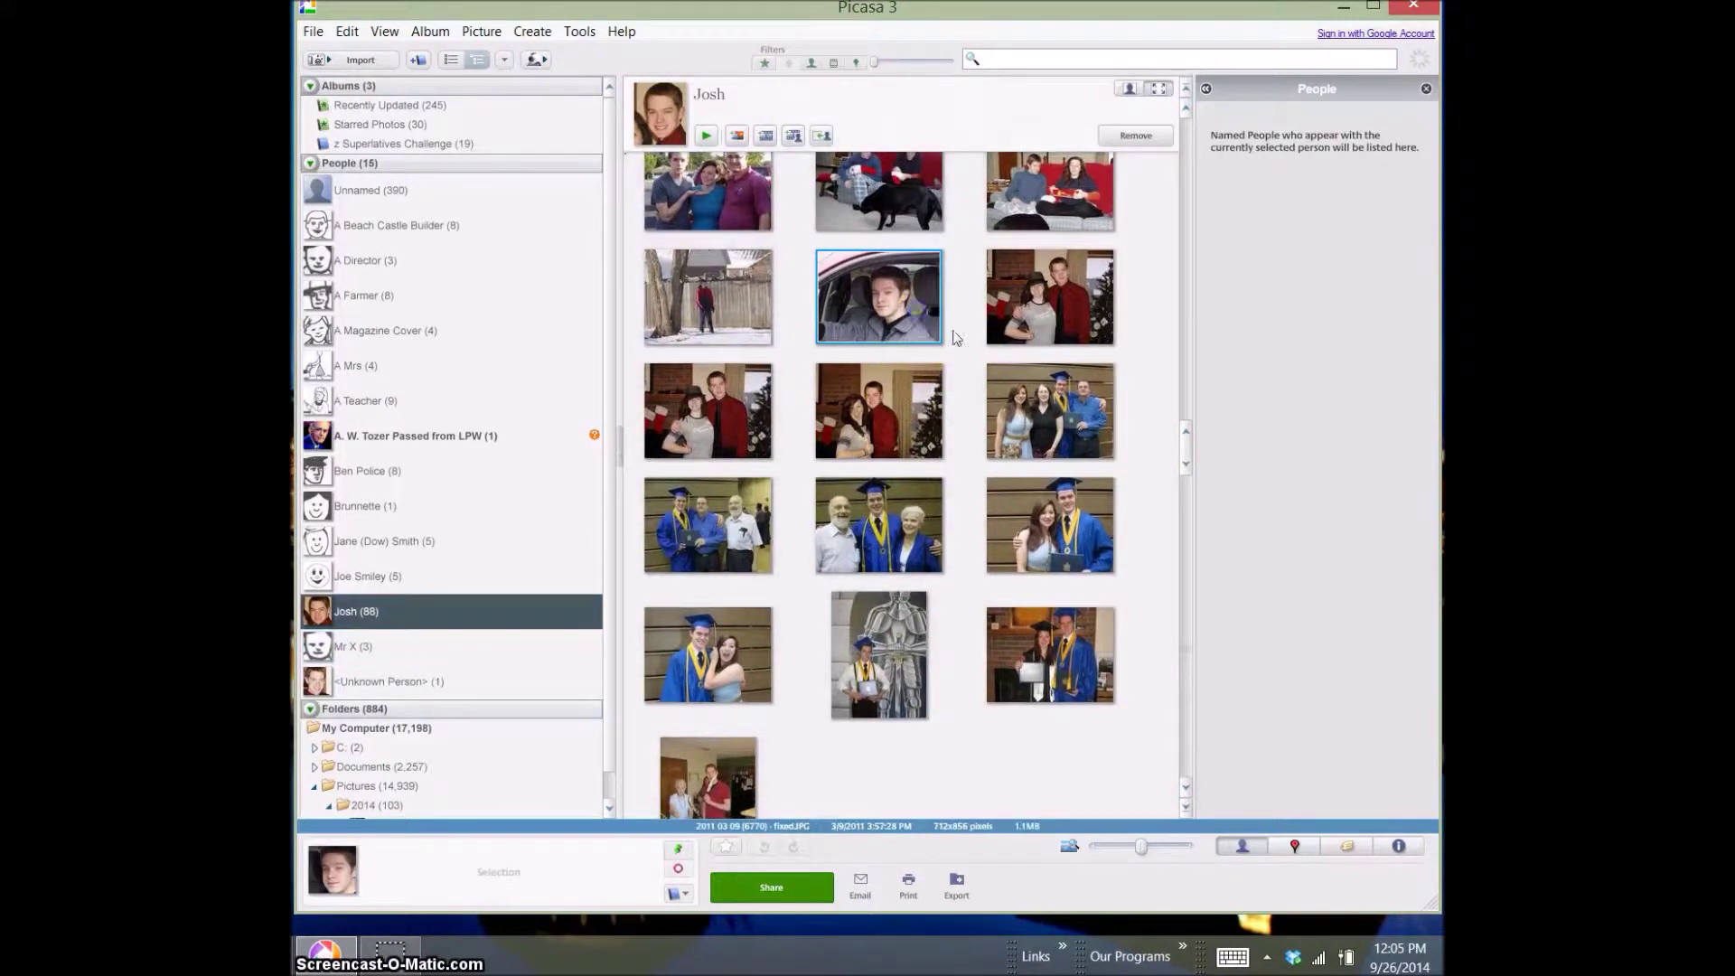
left_click(1044, 321, "ctrl")
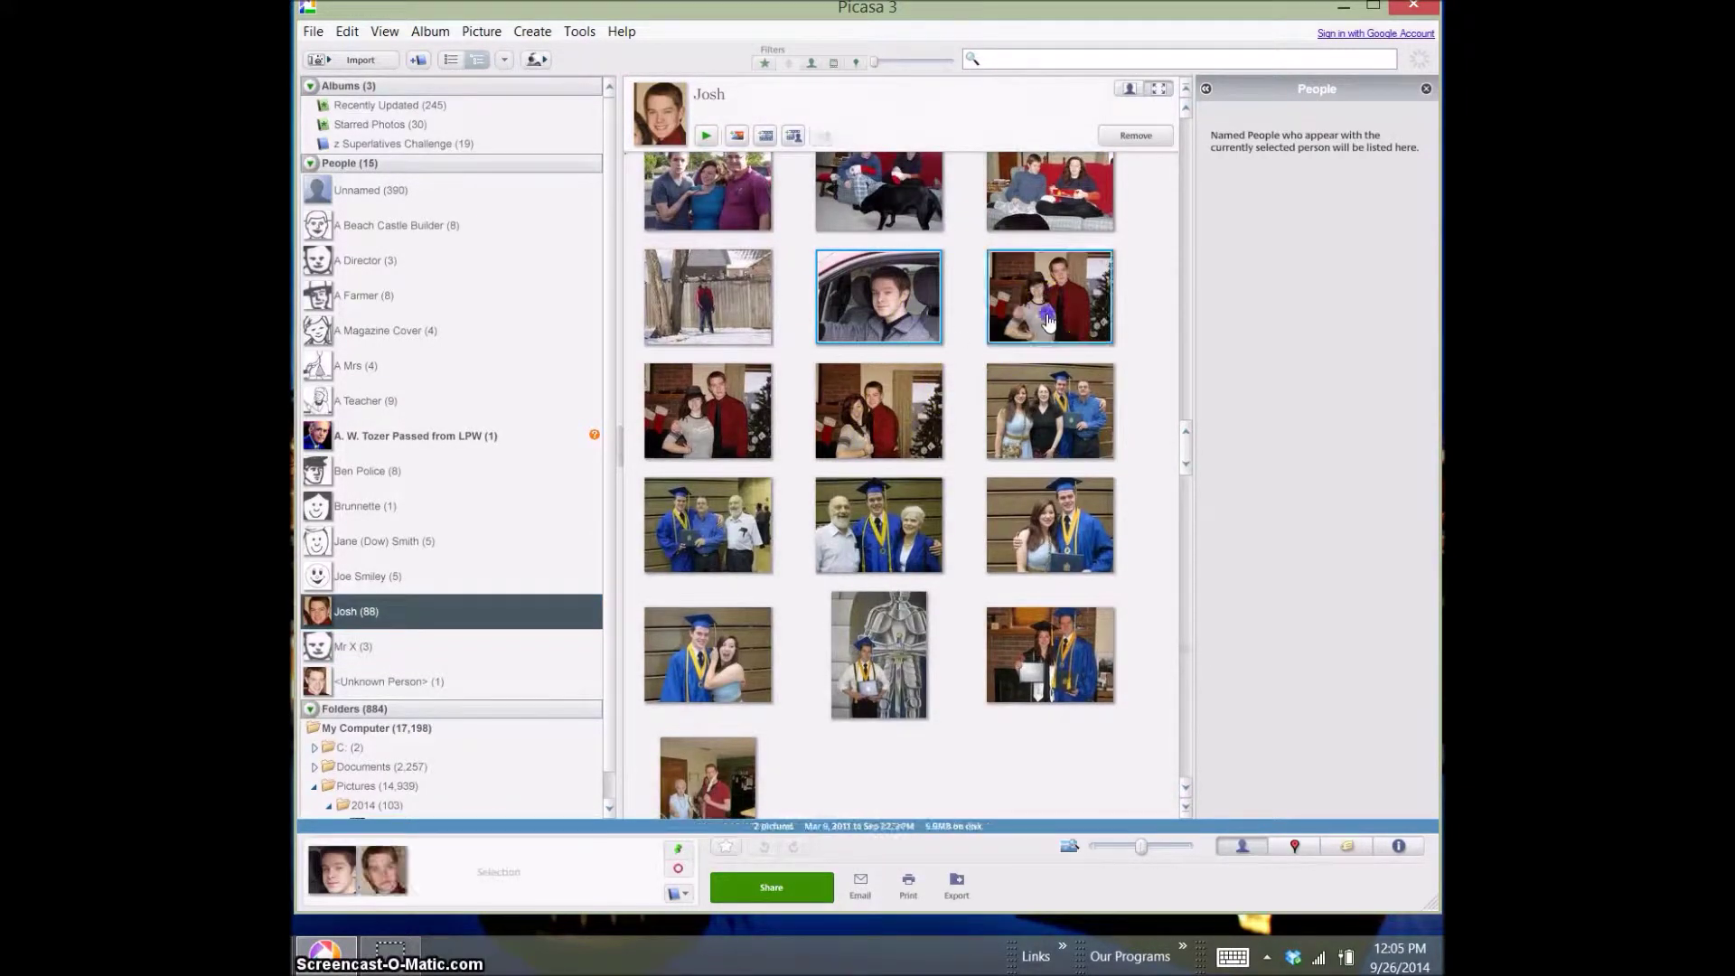
left_click(654, 432, "ctrl")
left_click(1029, 429, "ctrl")
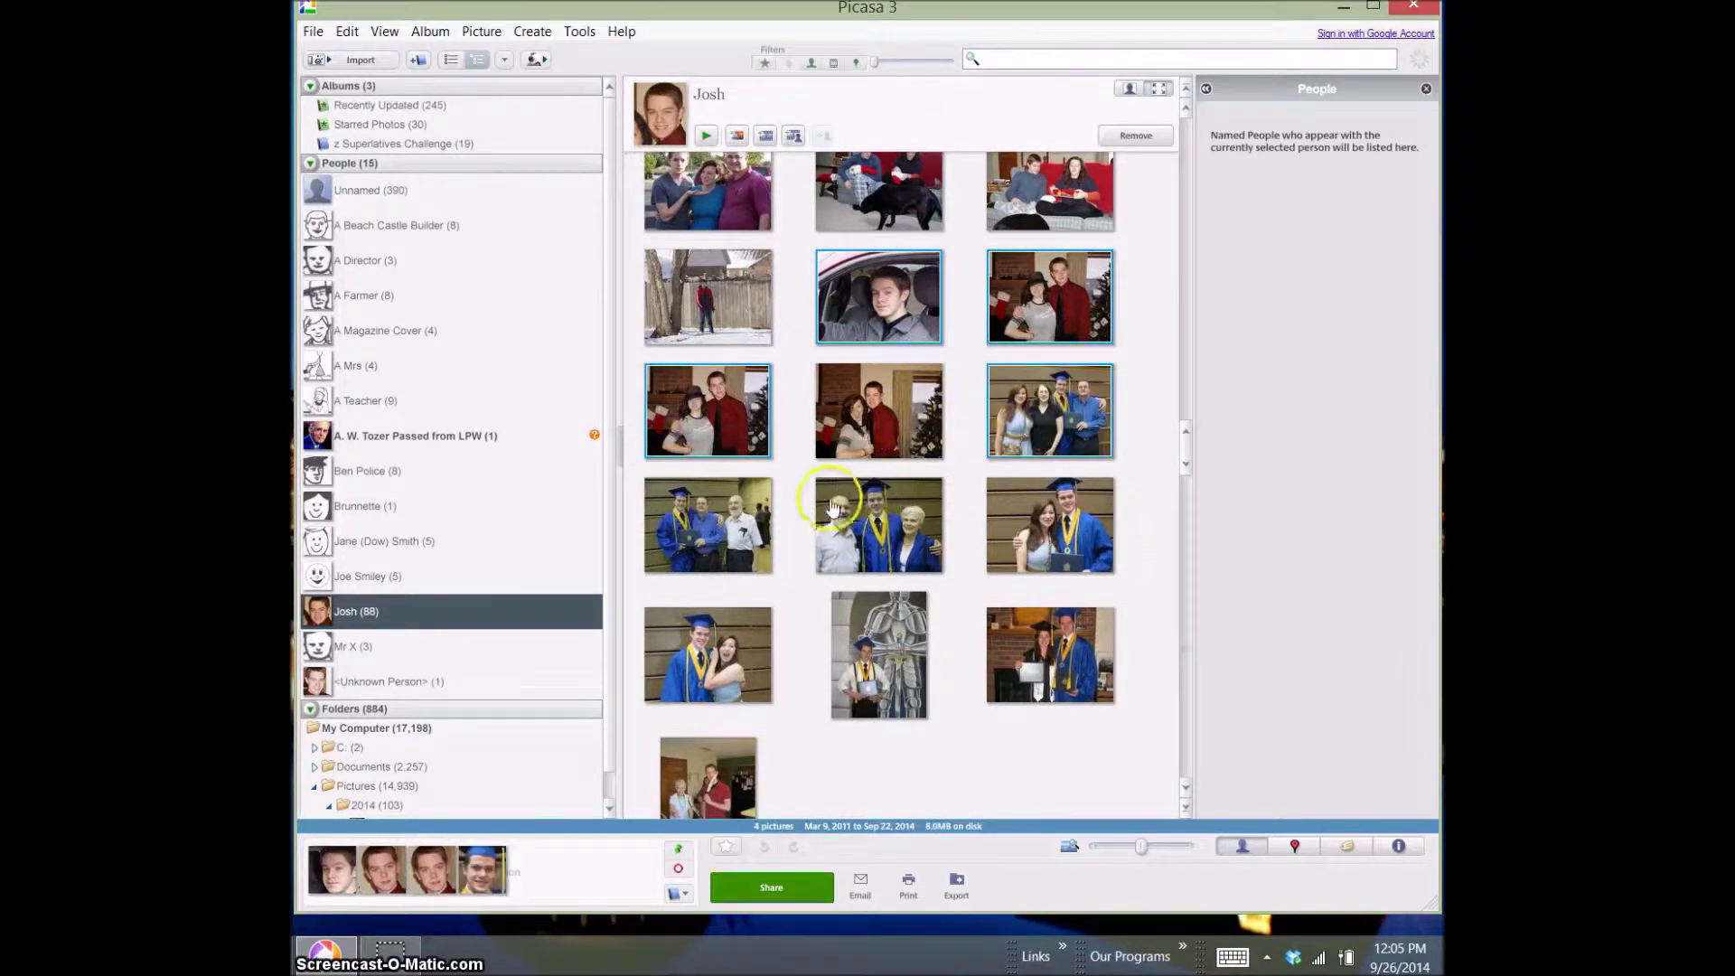
left_click(748, 515, "ctrl")
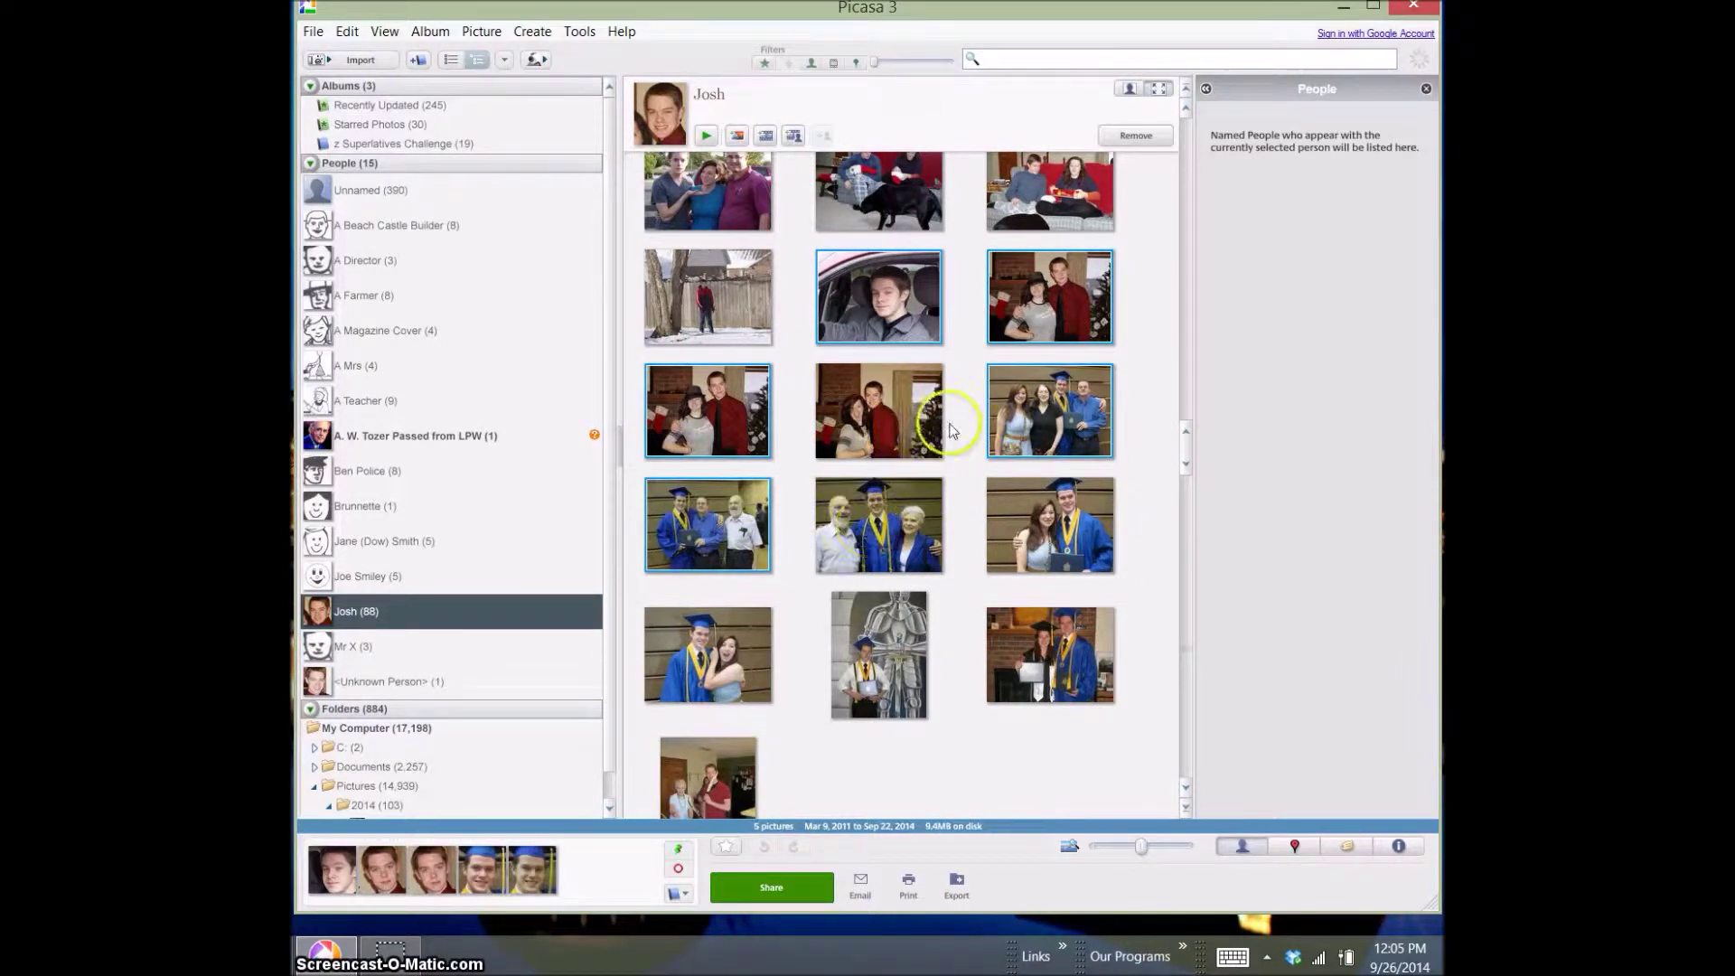
left_click(895, 532, "ctrl")
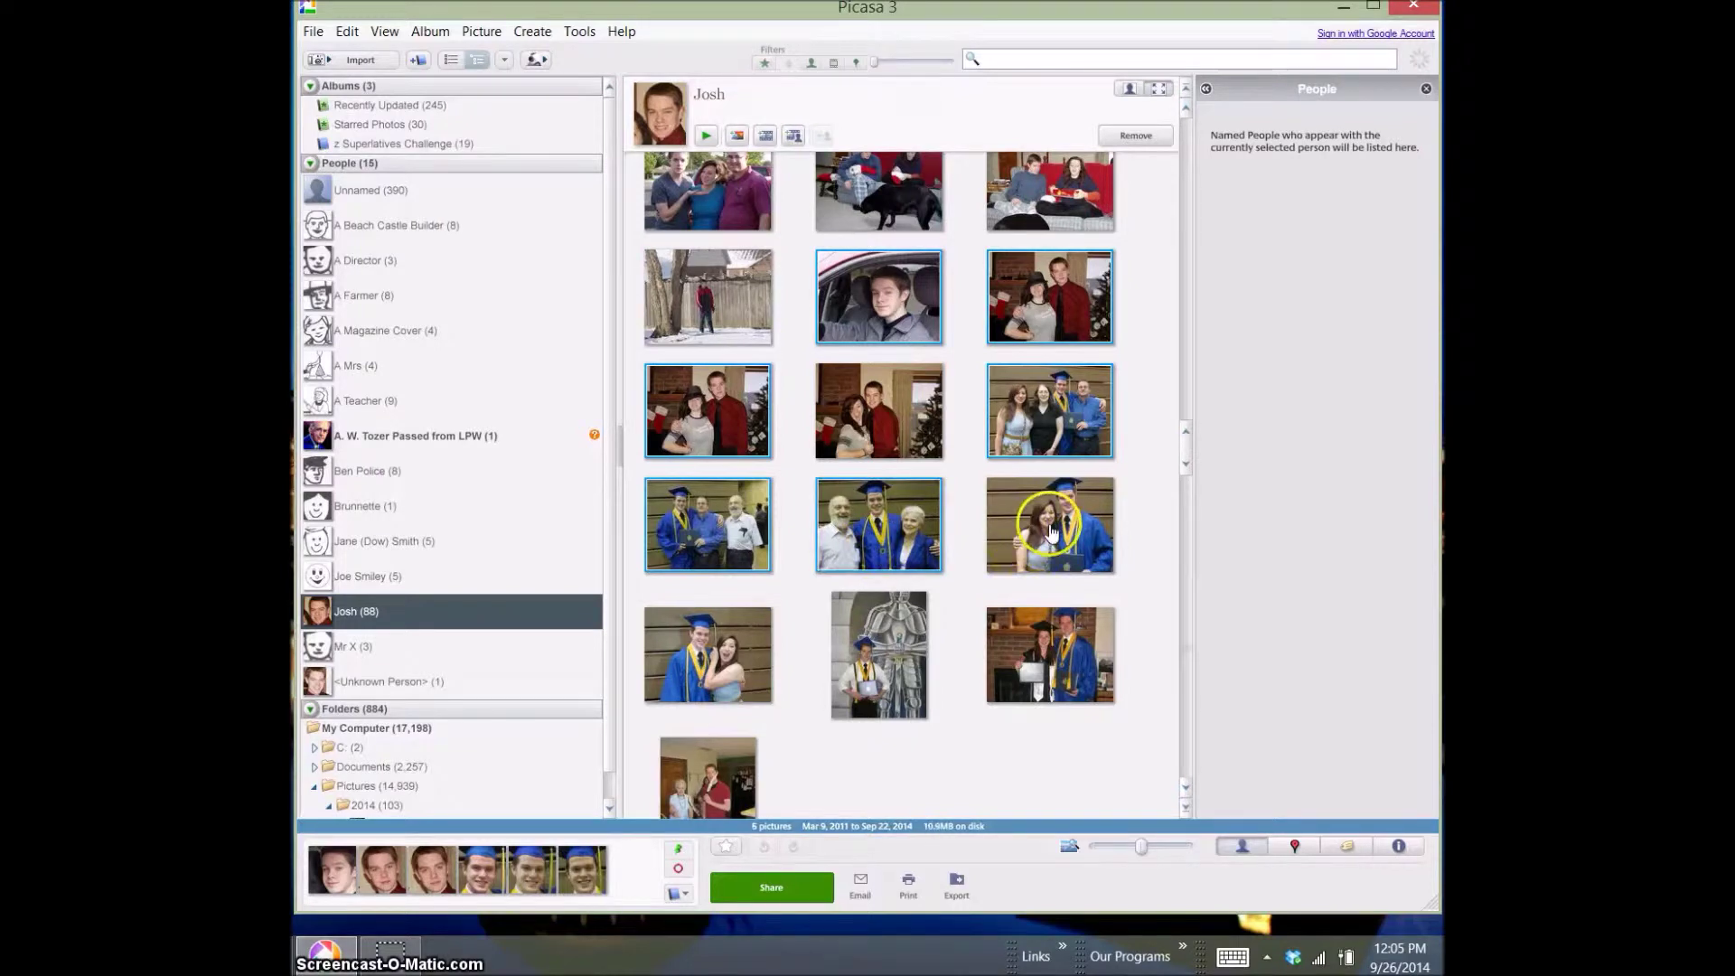
left_click(1018, 542, "ctrl")
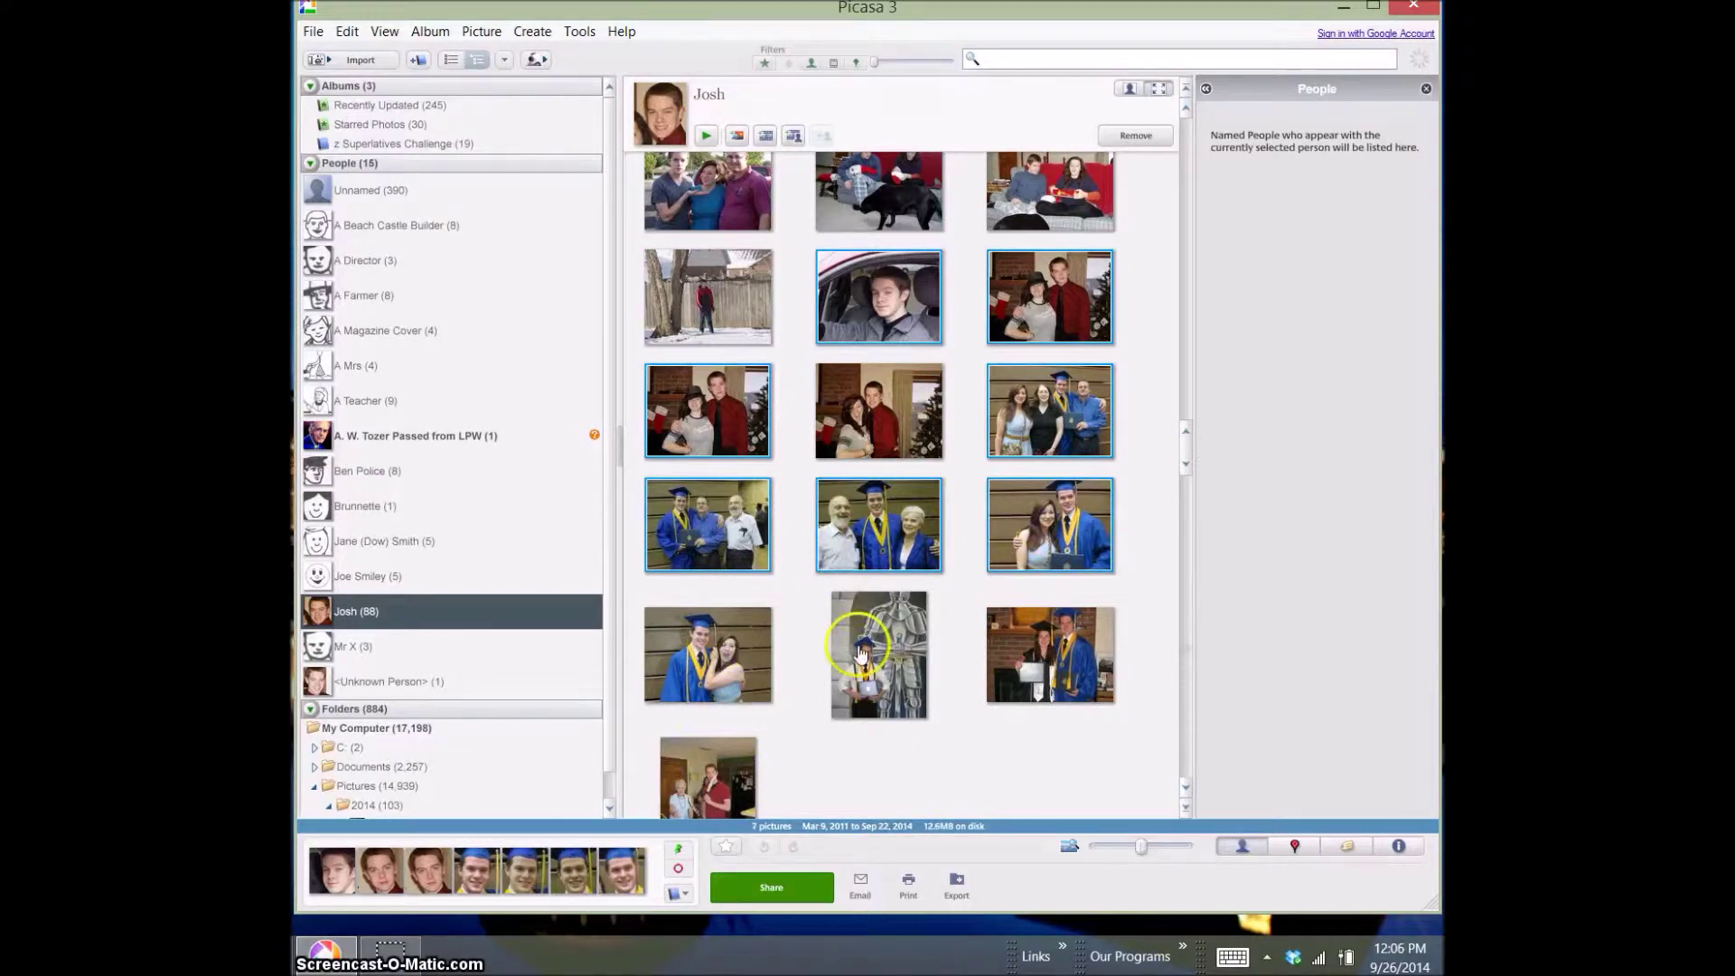
left_click(867, 687, "ctrl")
left_click(1044, 642, "ctrl")
left_click(696, 801, "ctrl")
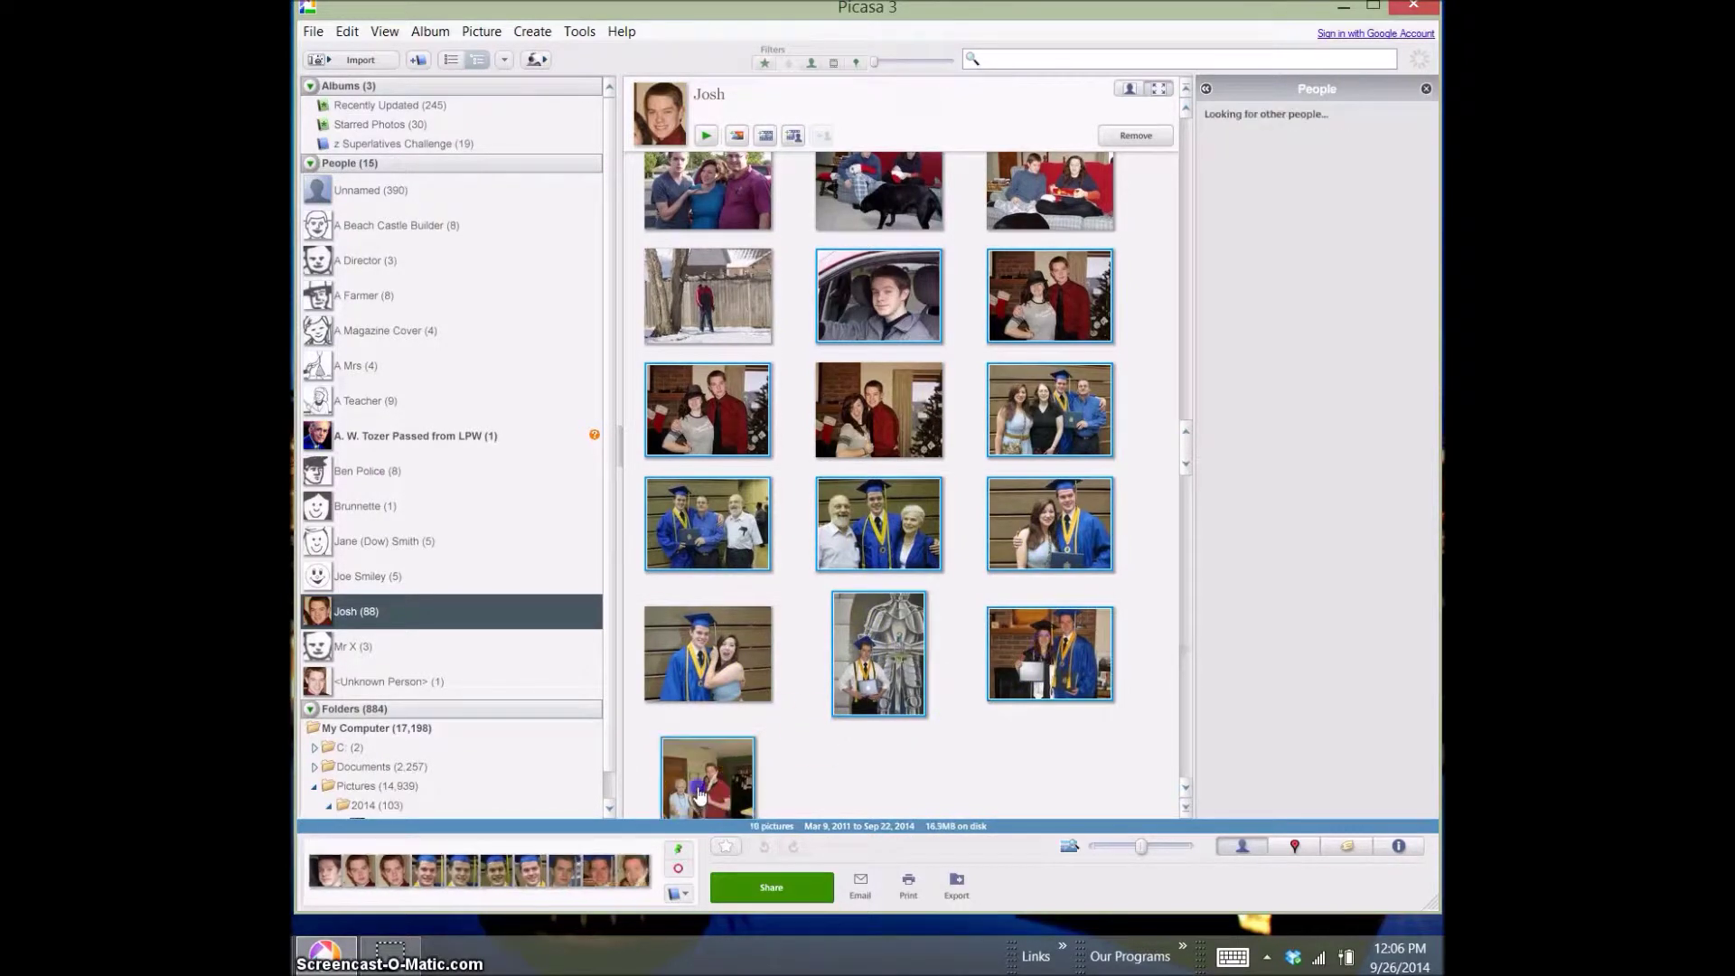
Swap one fireplace photo for the middle one to finish the ten-photo selection
scroll(705, 542, "up", 1)
right_click(692, 445)
key("Escape")
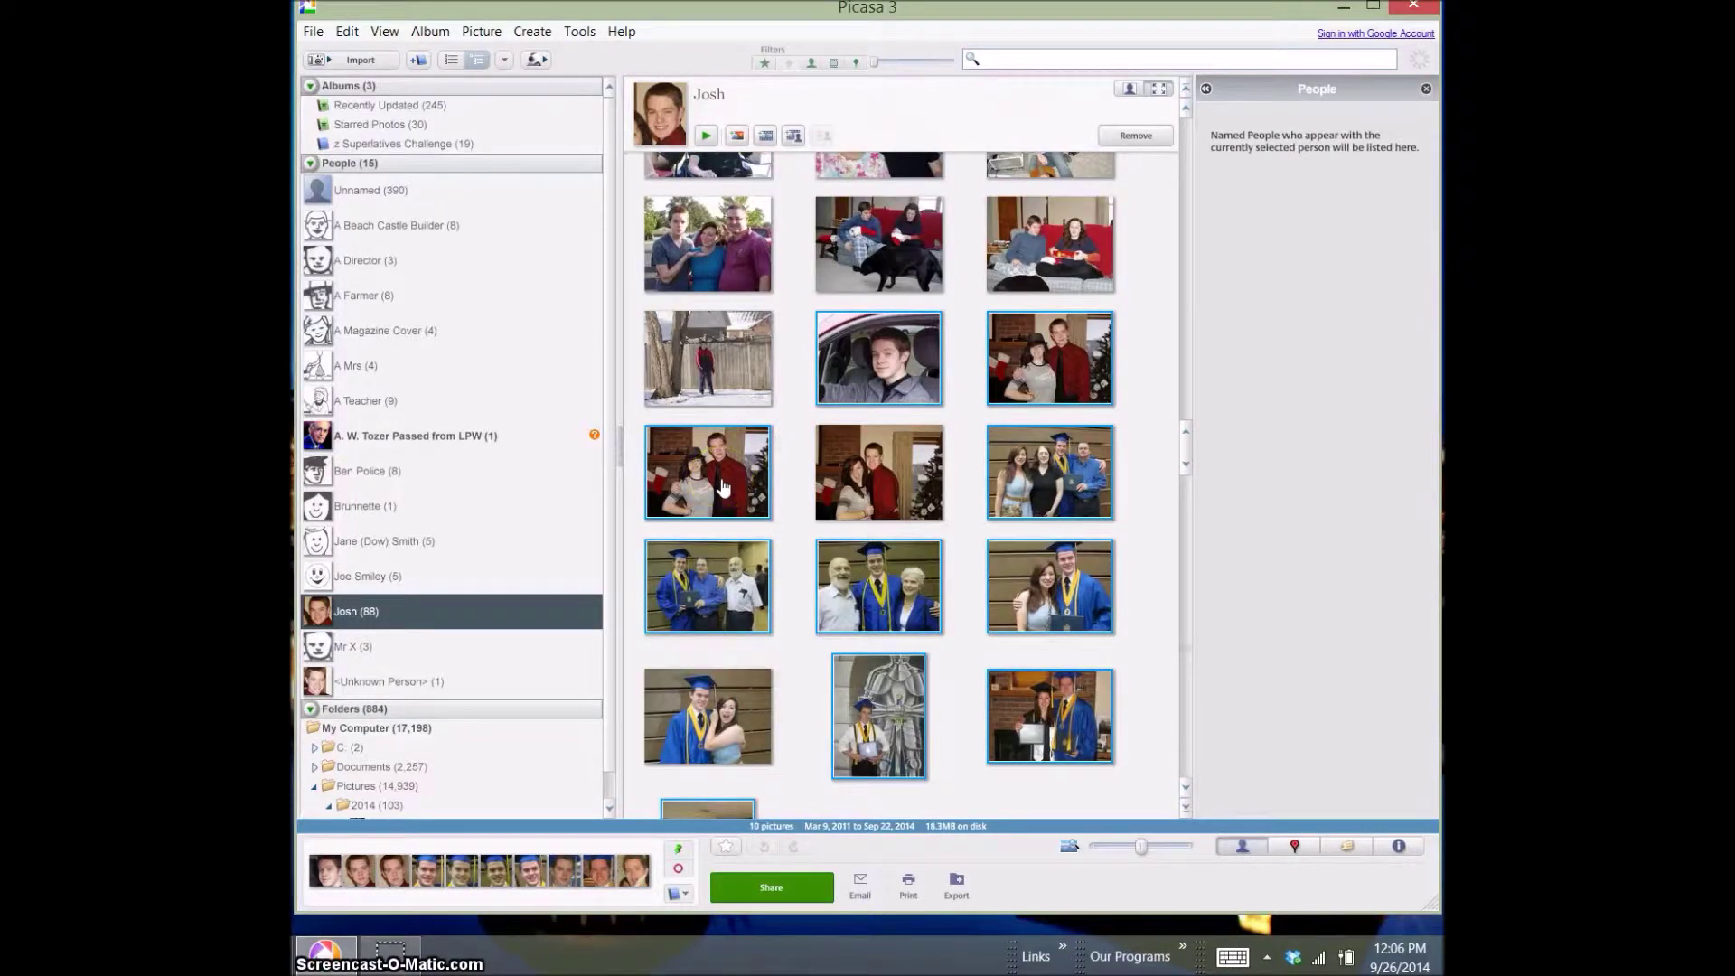
left_click(723, 484, "ctrl")
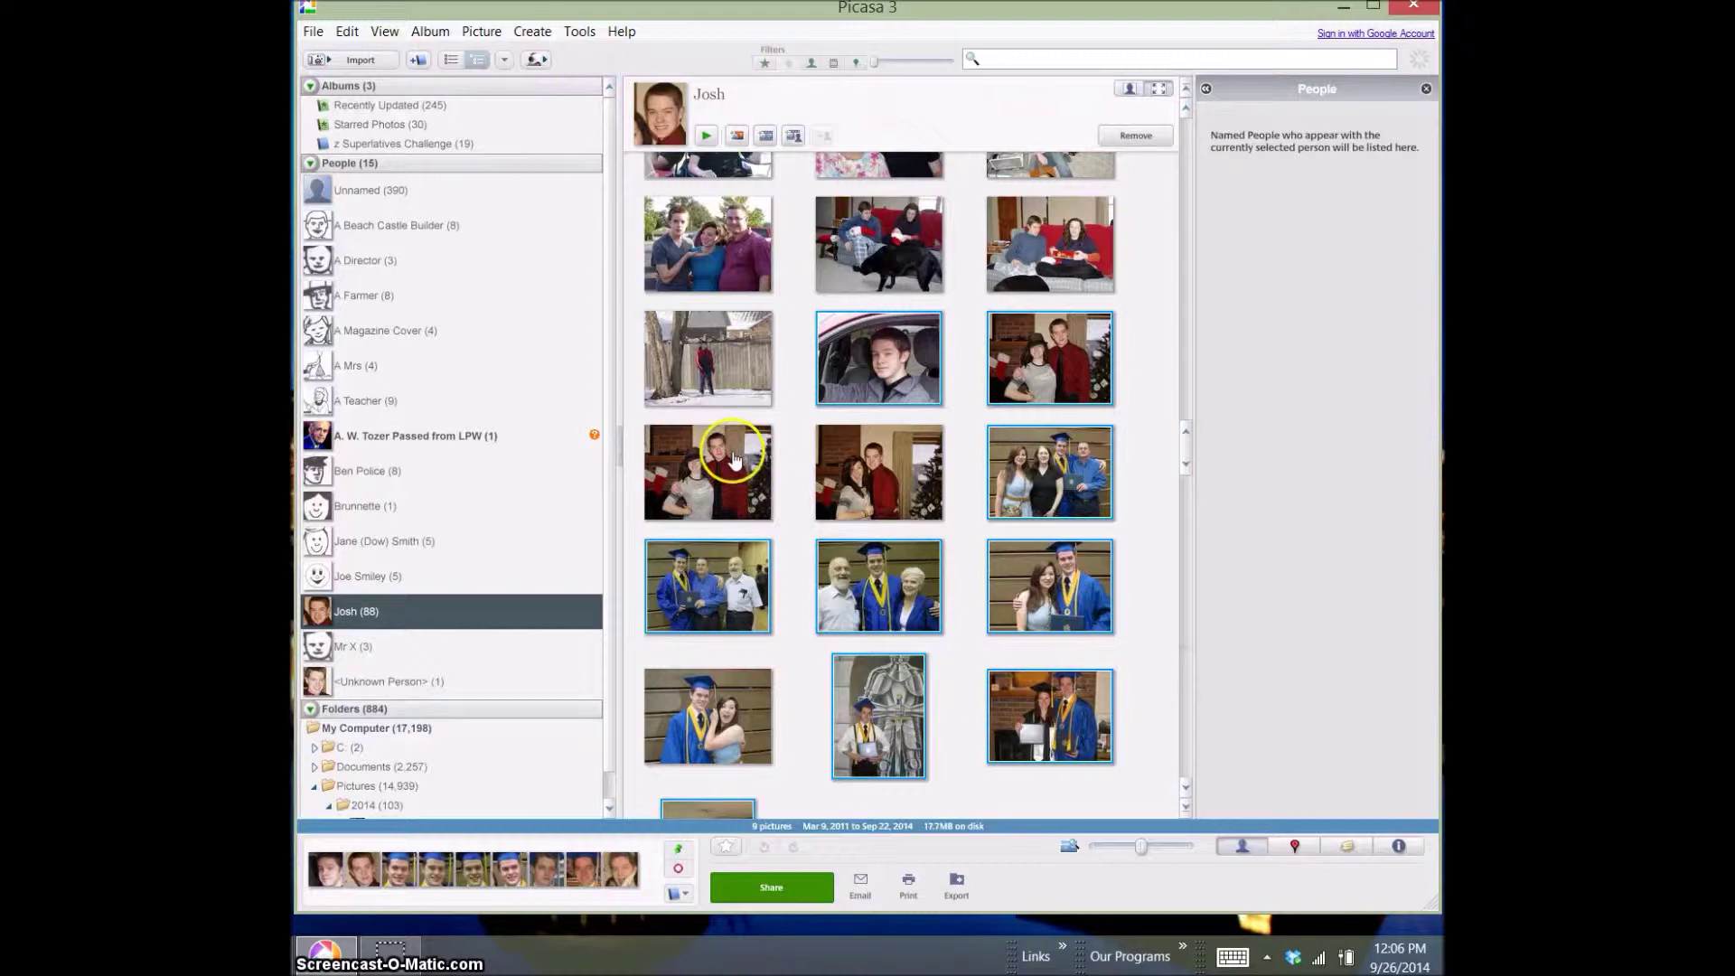
left_click(879, 461, "ctrl")
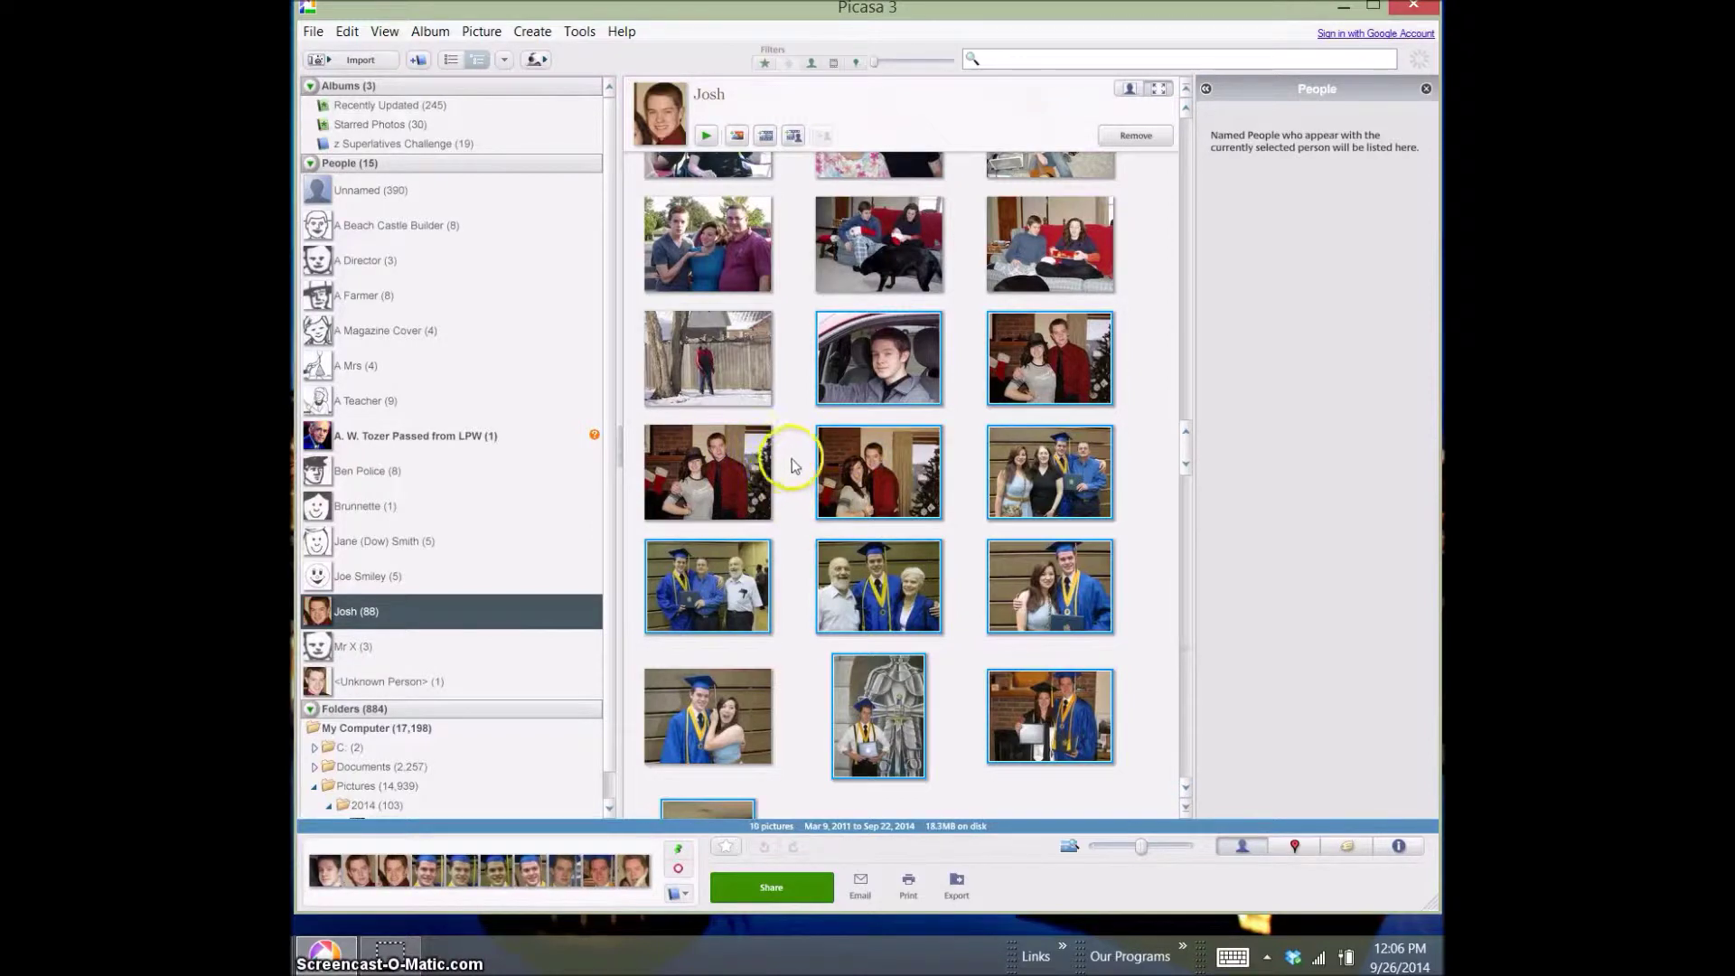
left_click(797, 458, "ctrl")
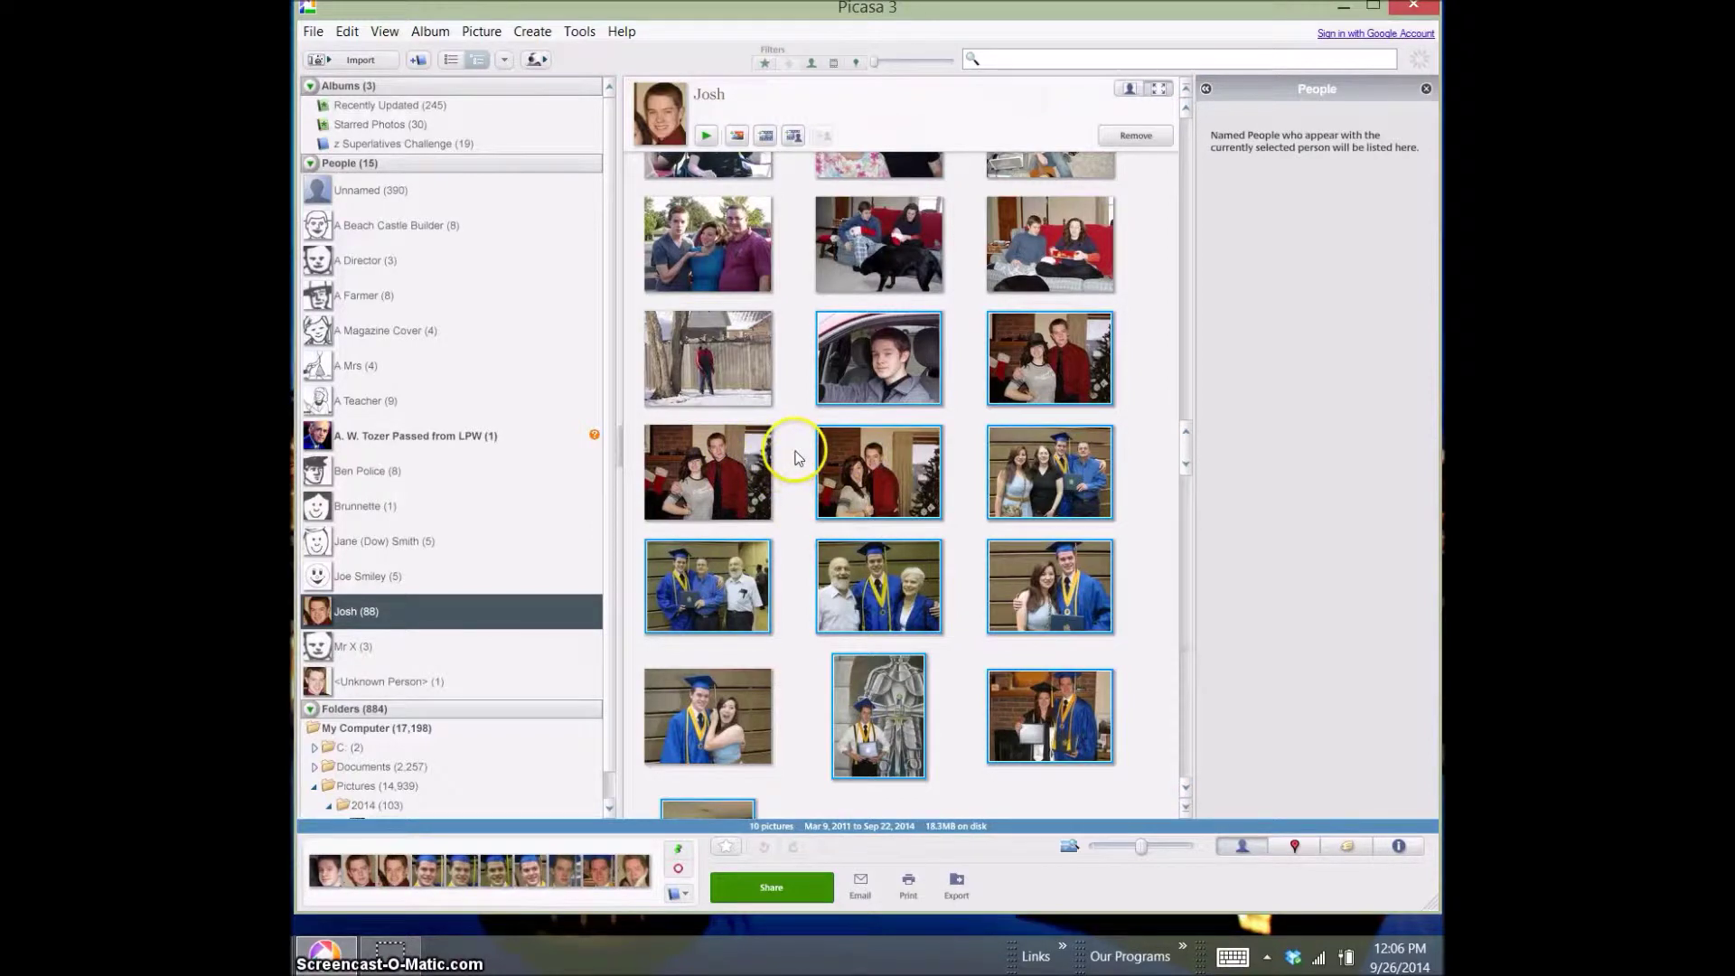
Put the ten selected photos into a new album named 'Tutorial Movie Album'
left_click(685, 897)
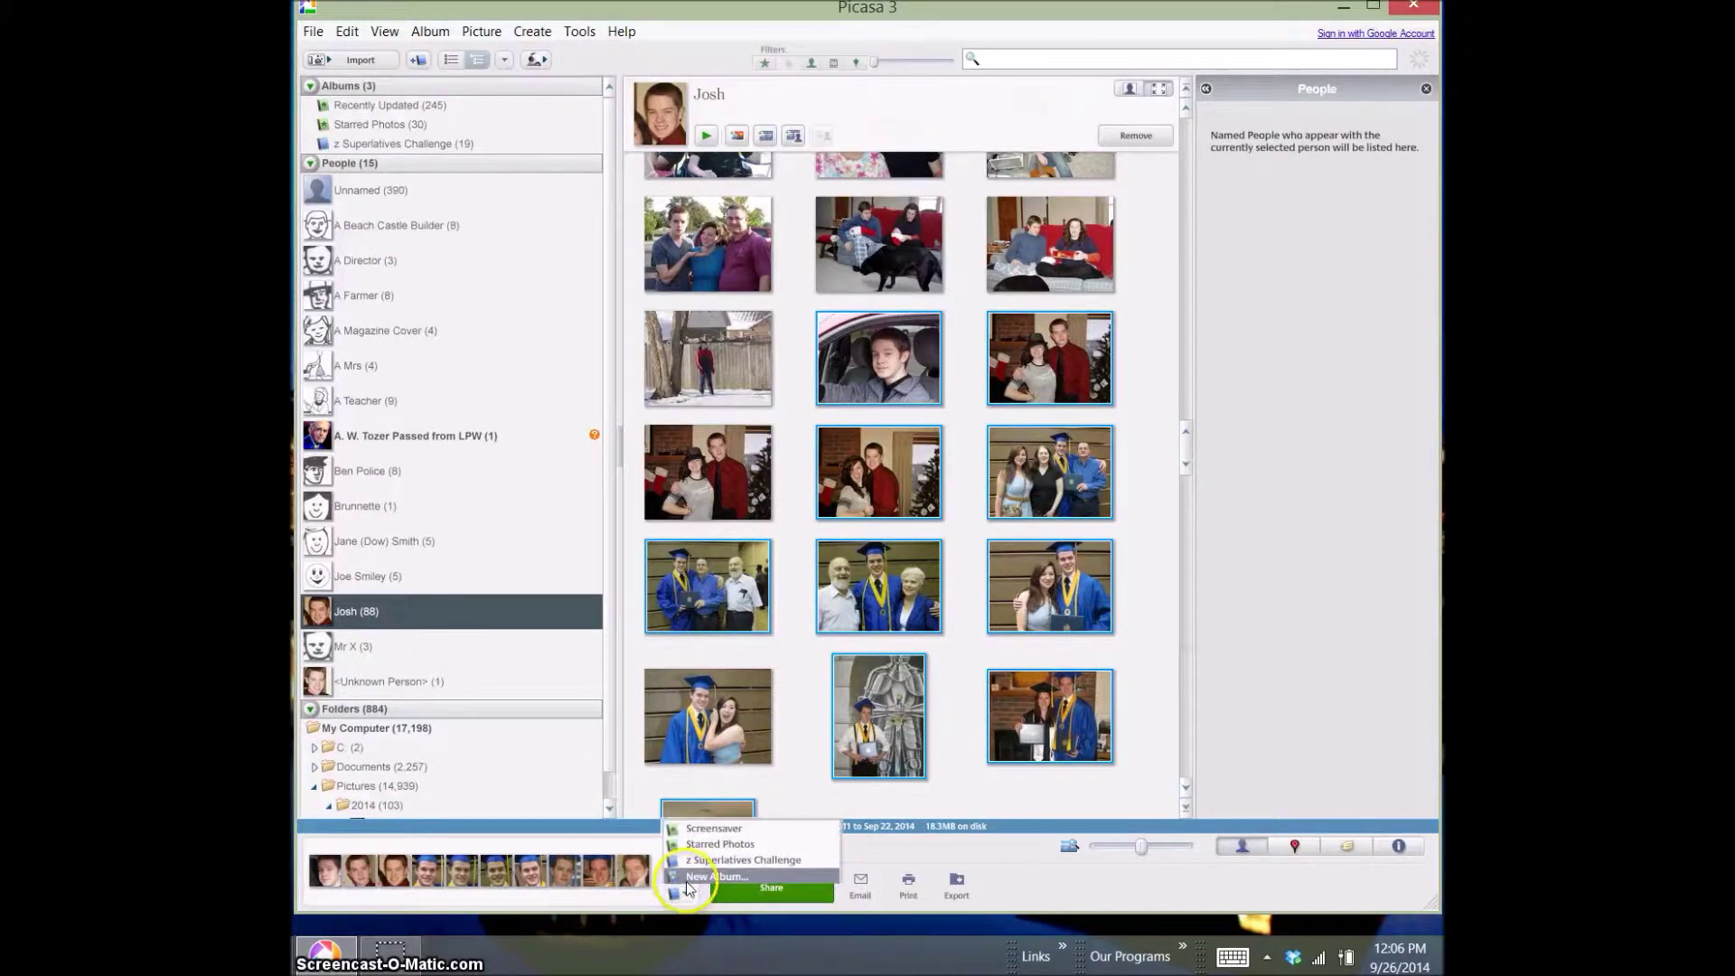
left_click(703, 879)
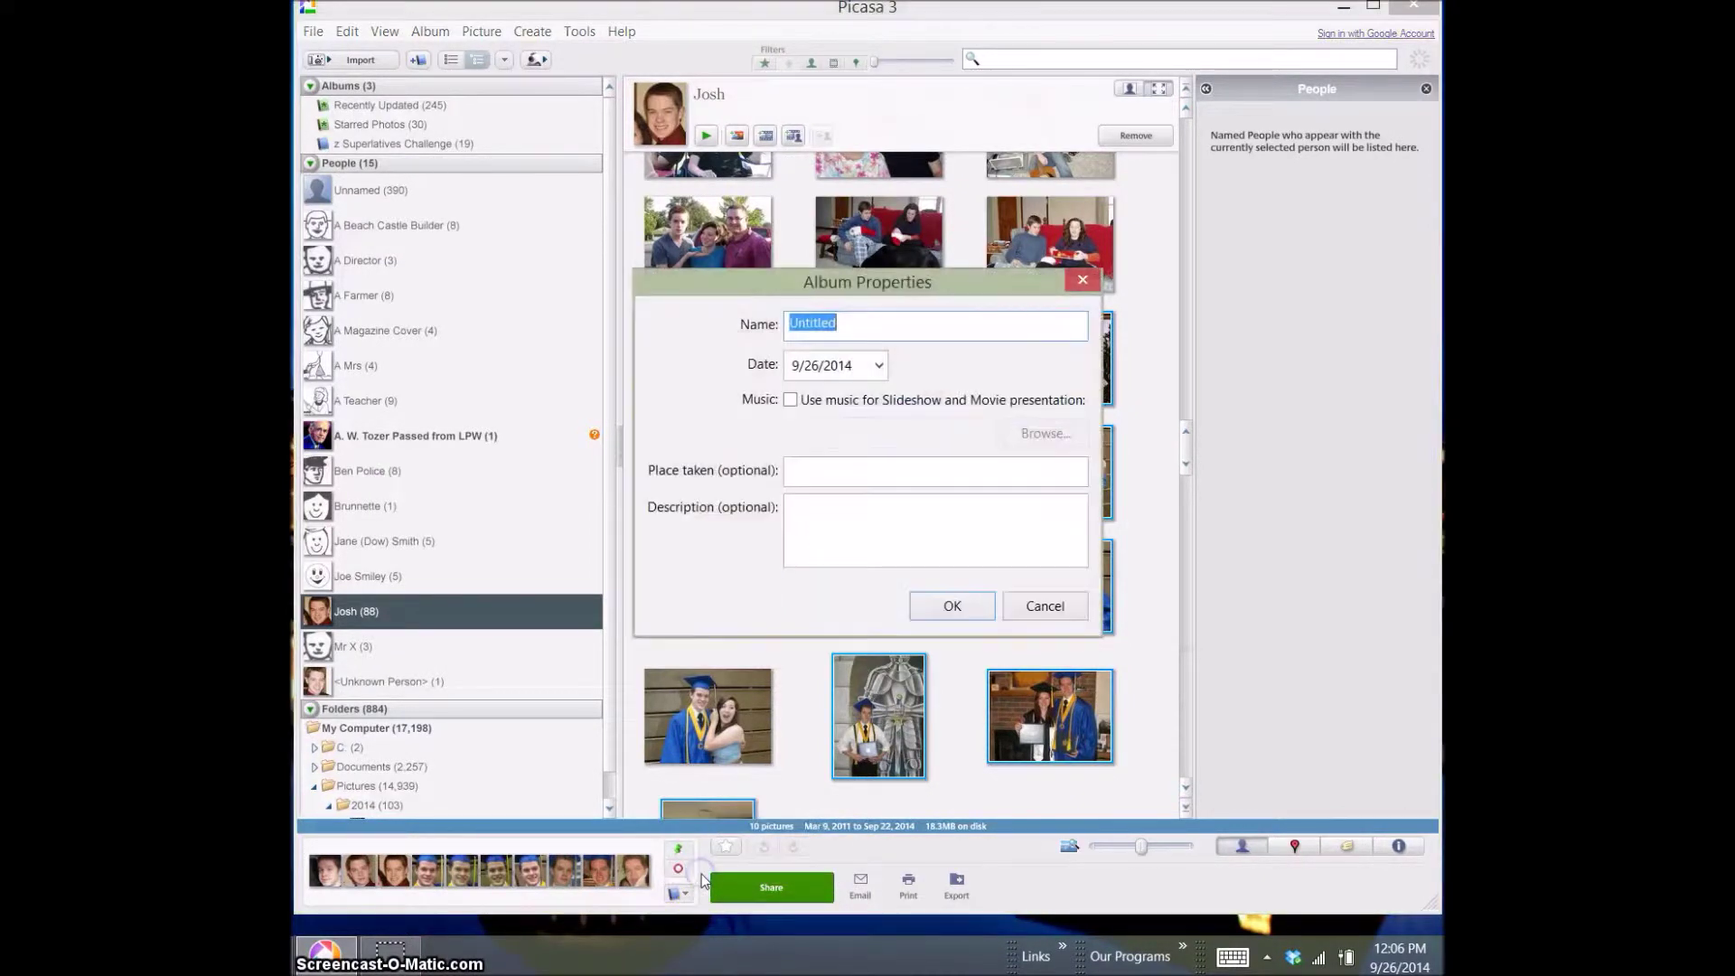
type("Tutorial")
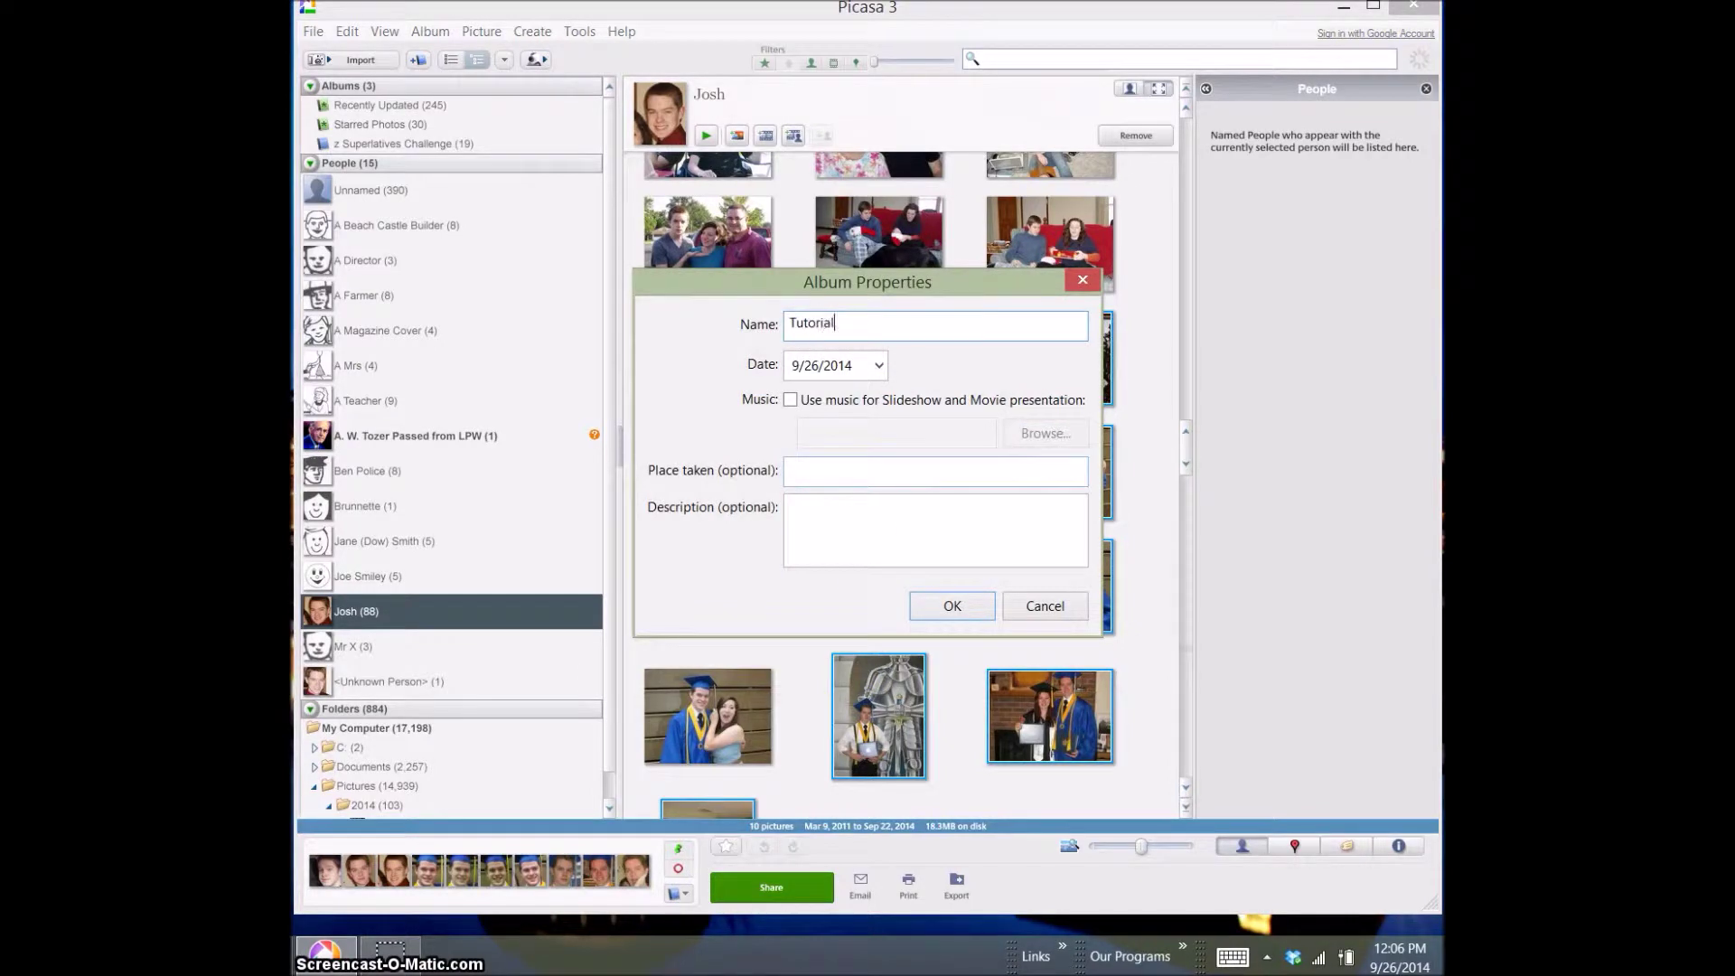
type(" Movie Album")
left_click(940, 604)
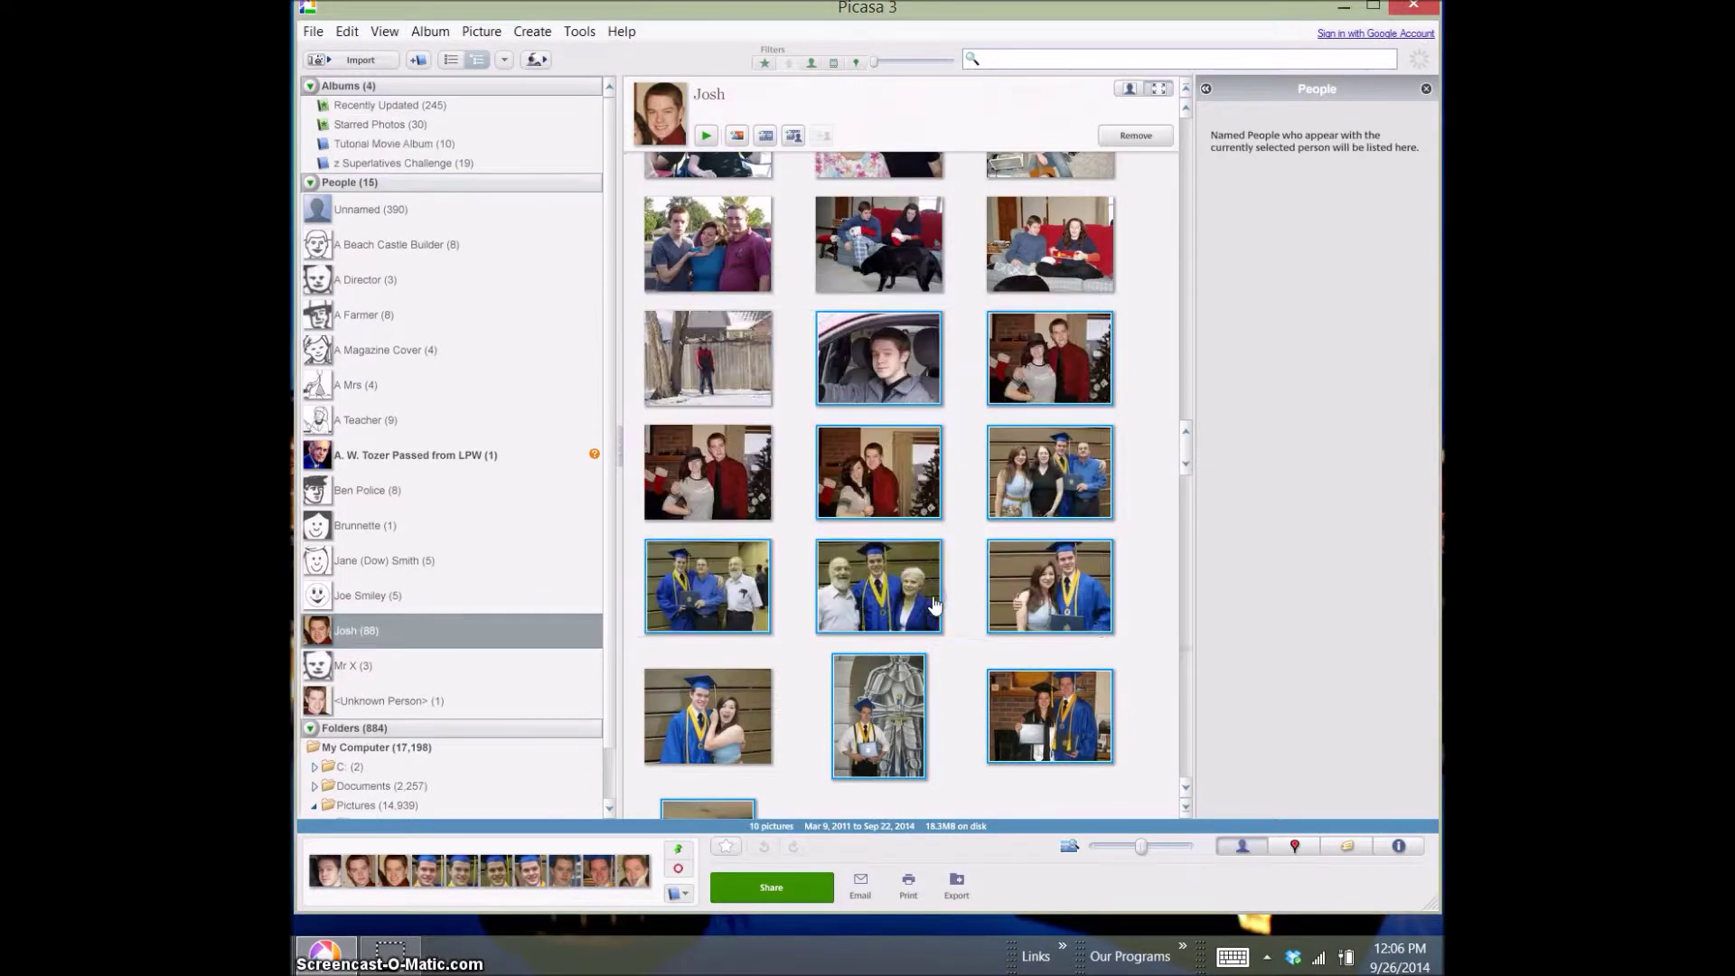
Check the new album, then add six of Josh's childhood photos to Tutorial Movie Album
left_click(406, 147)
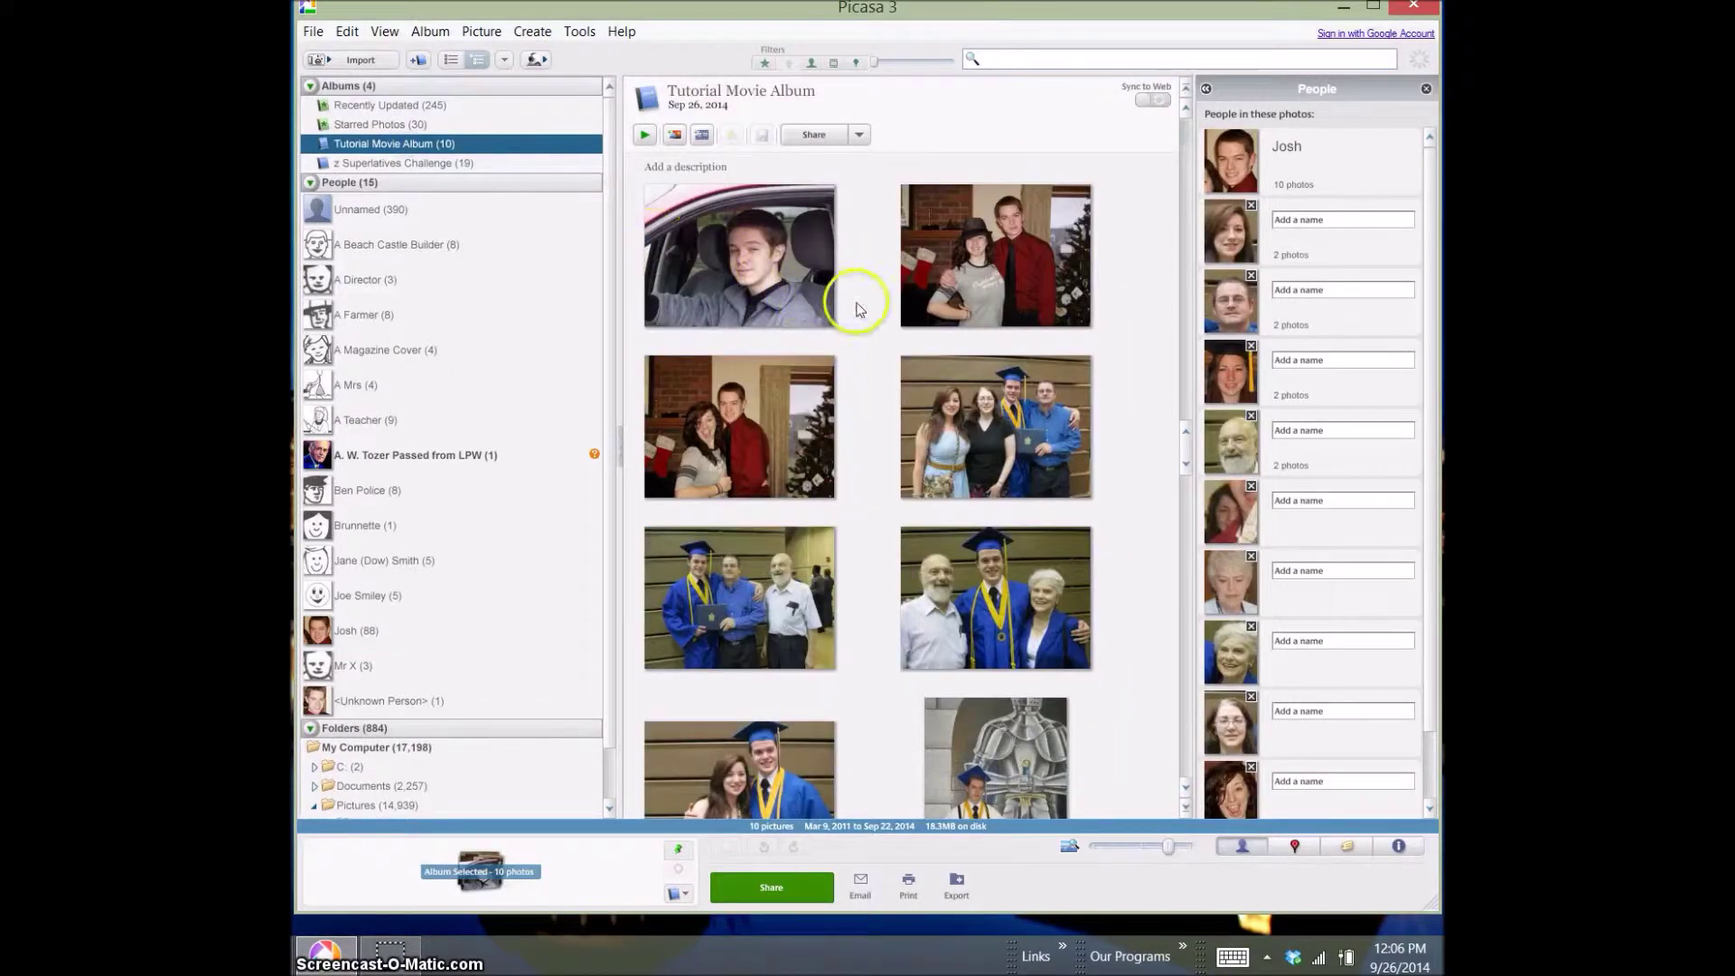
scroll(867, 387, "down", 5)
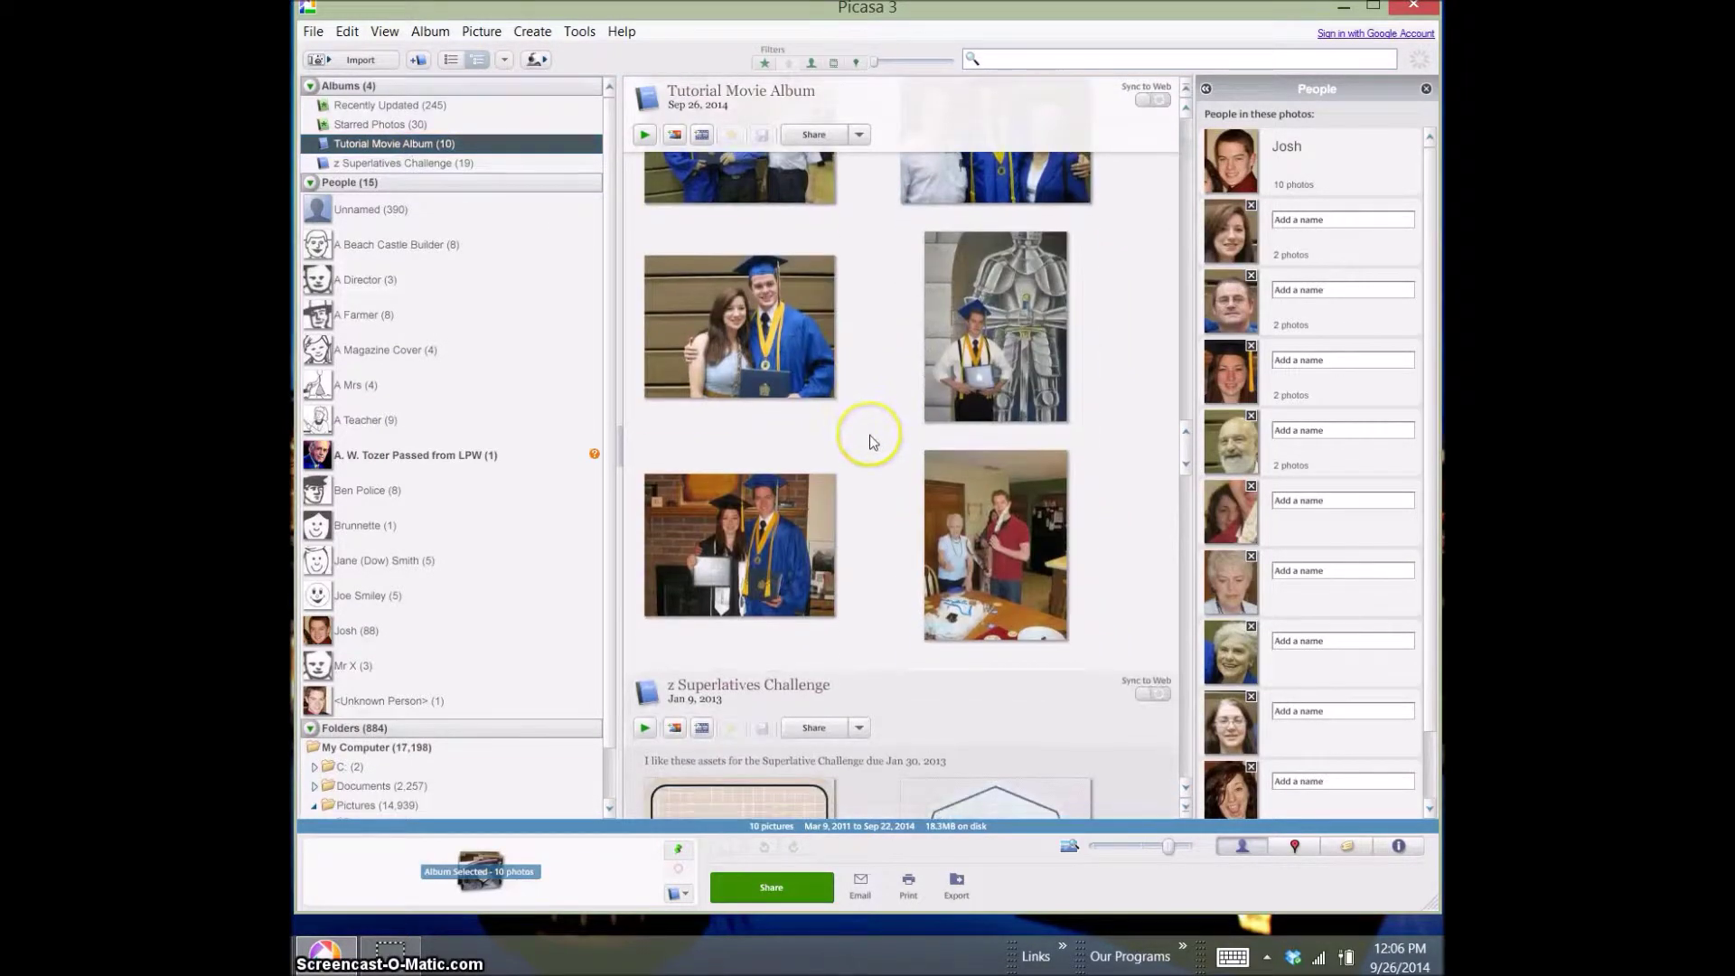
scroll(868, 437, "up", 4)
scroll(870, 437, "up", 2)
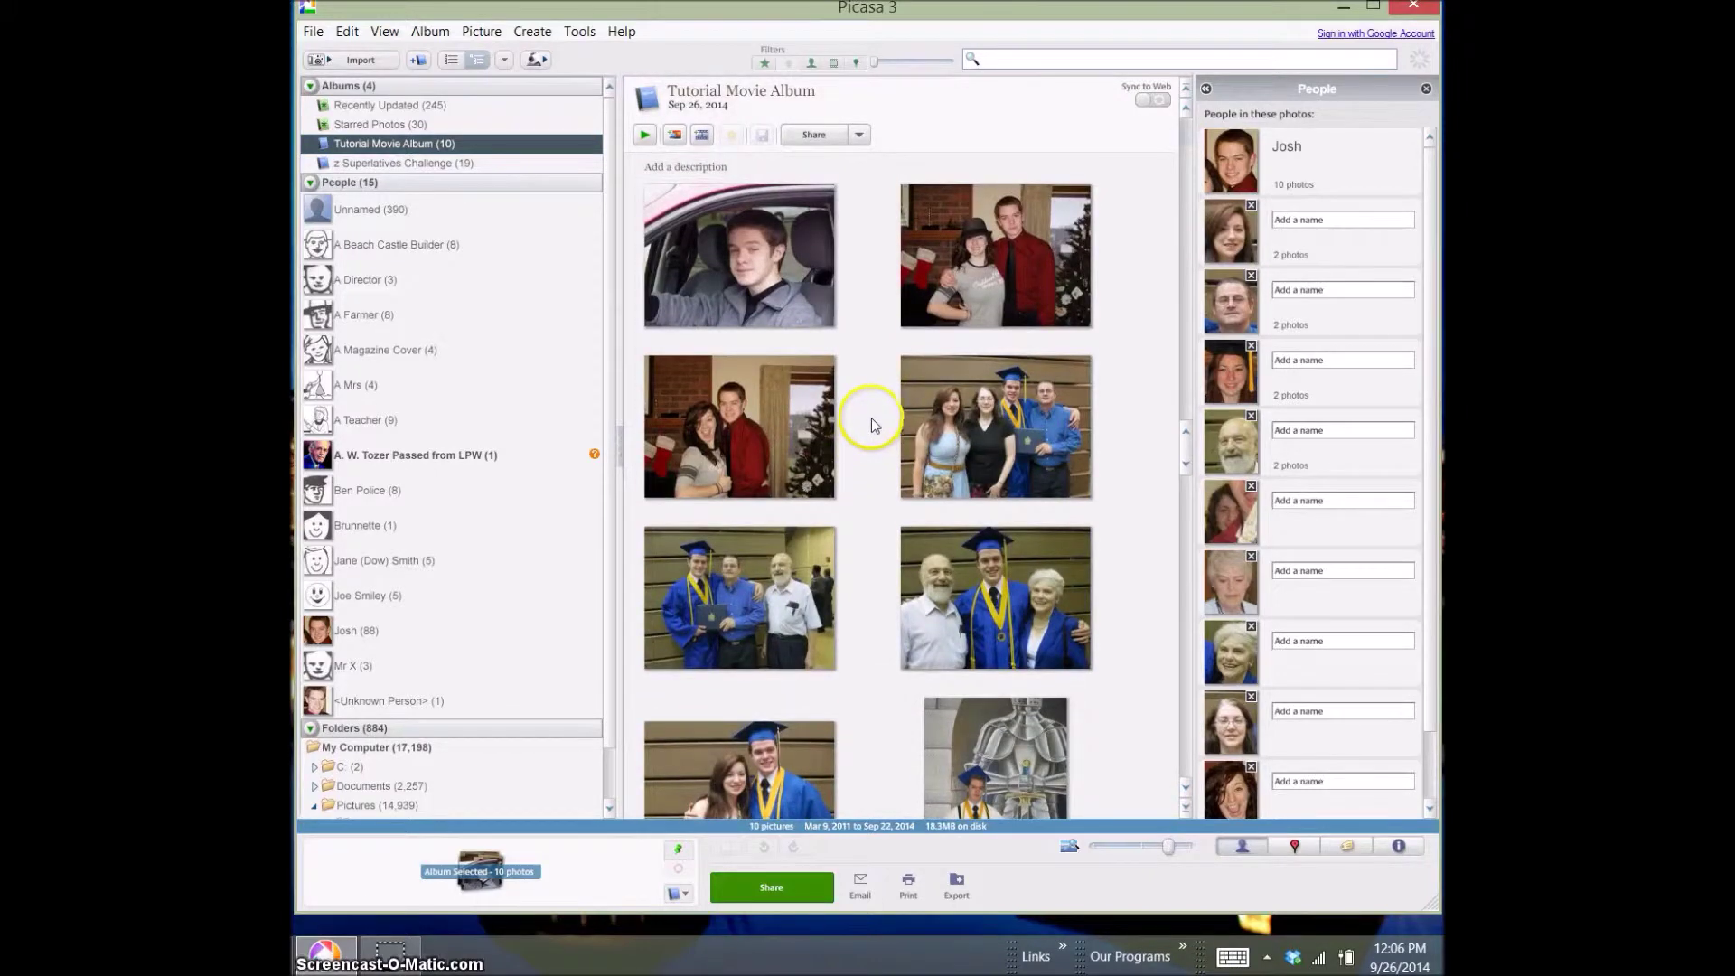
left_click(350, 638)
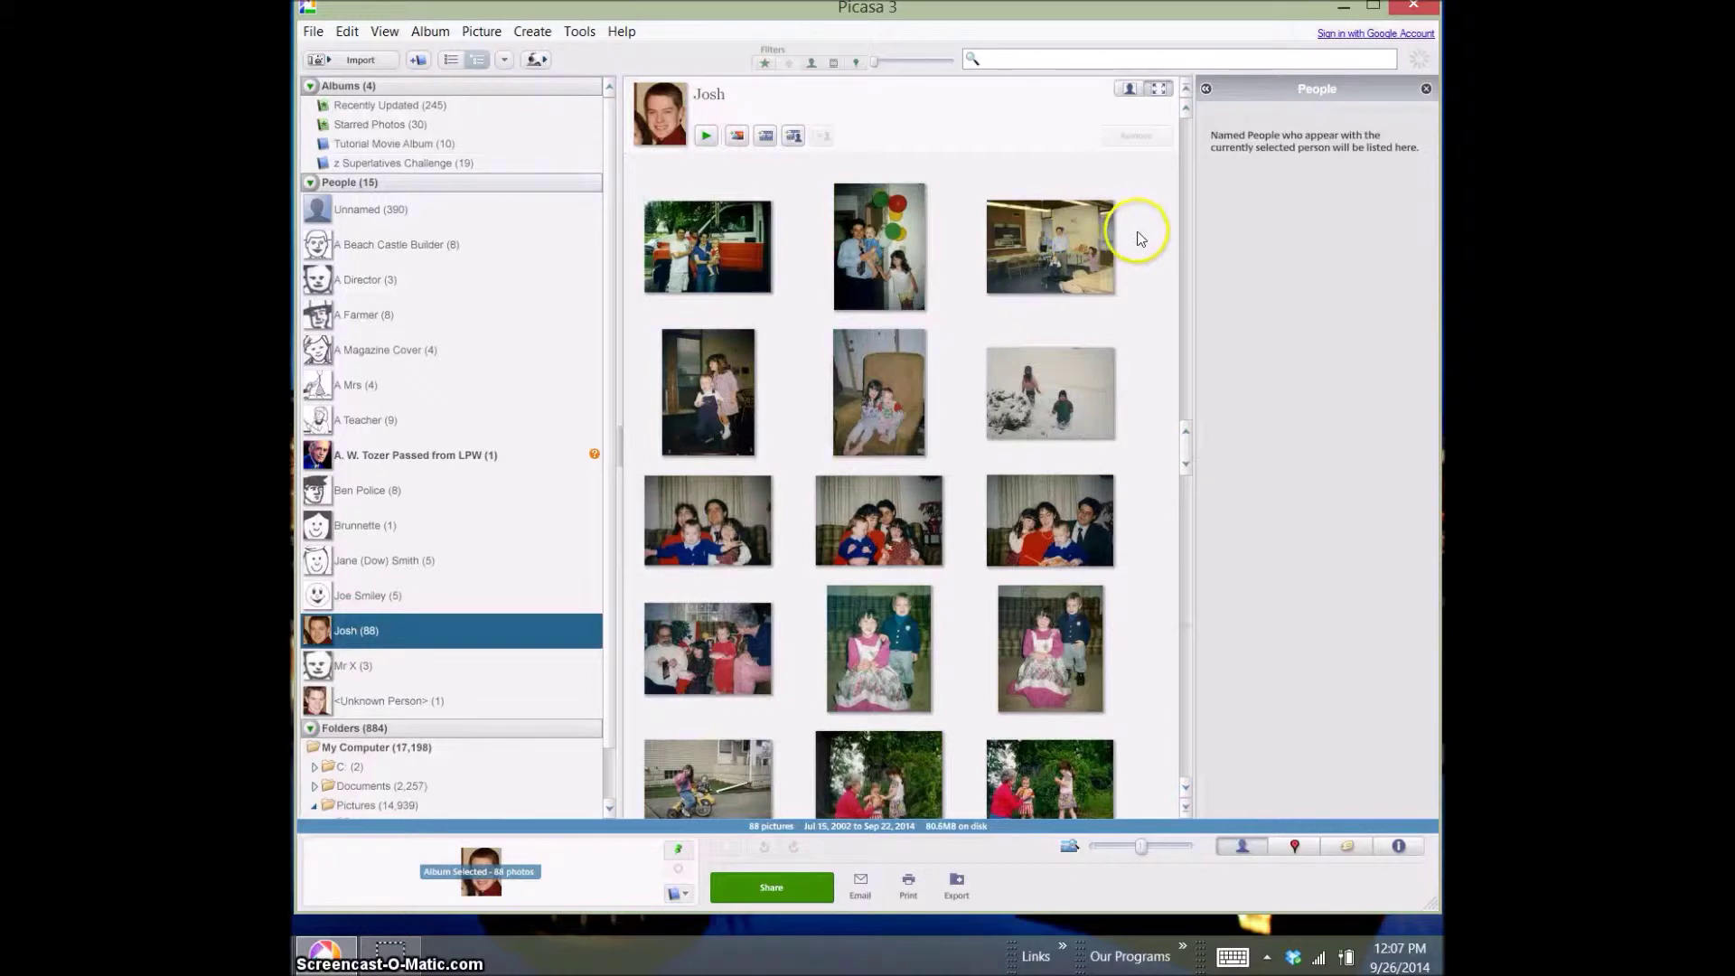
left_click_drag(1137, 241, 639, 411)
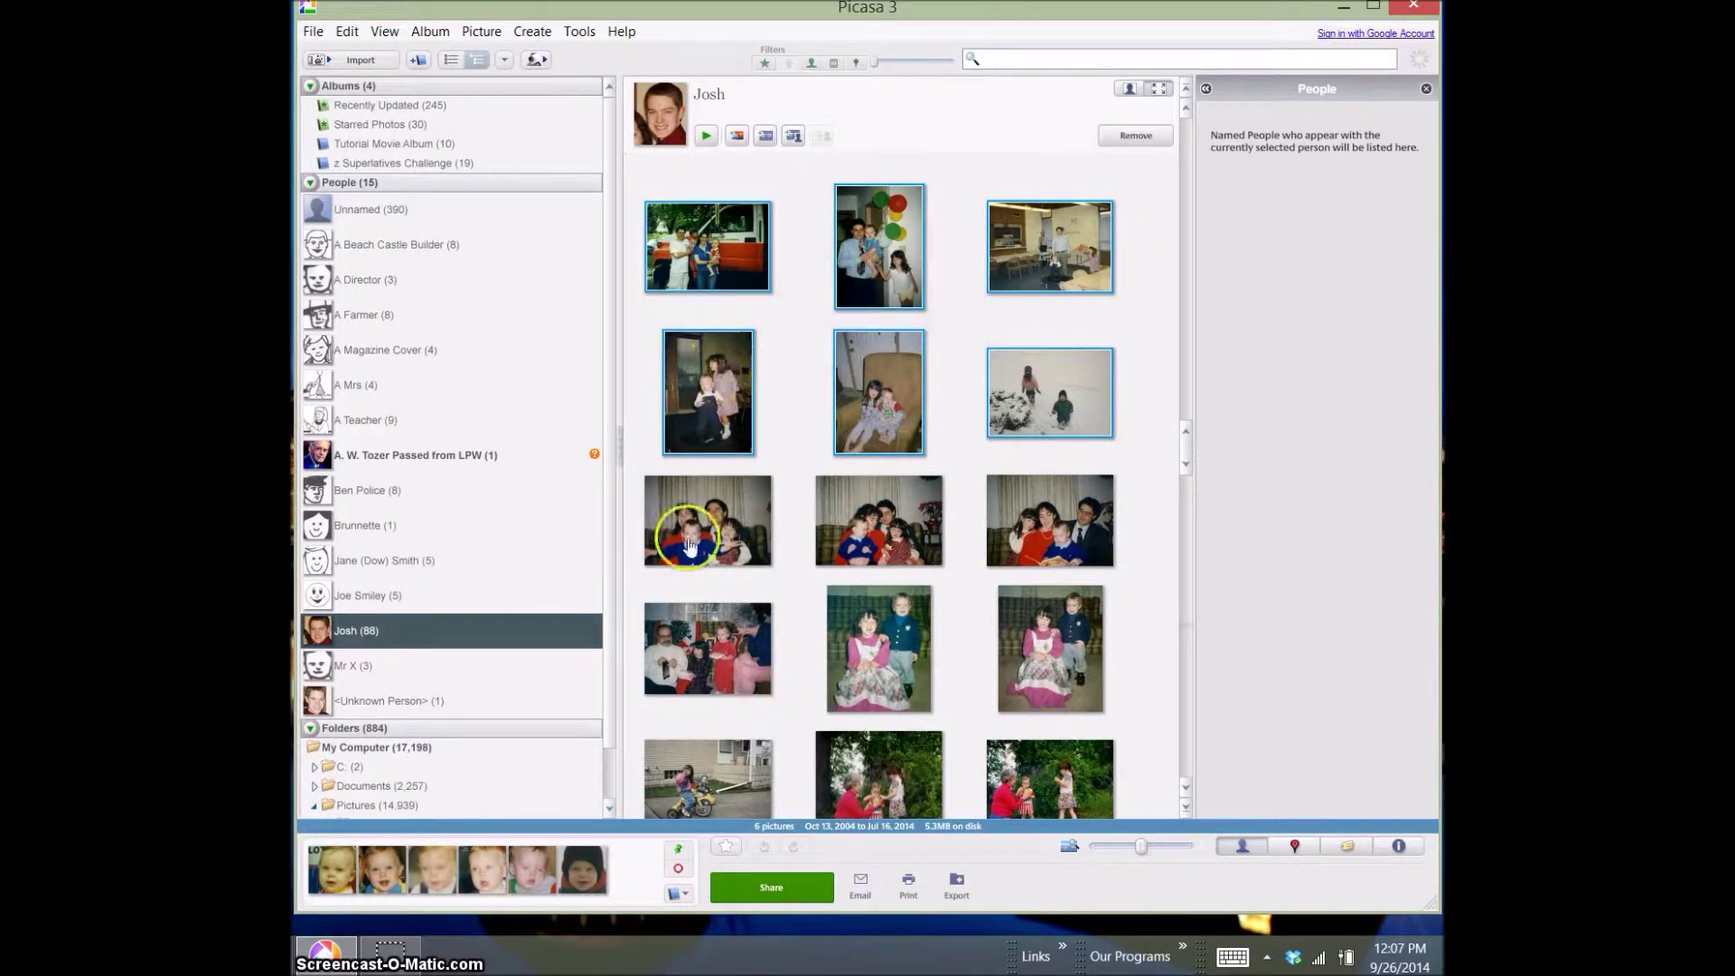
left_click(676, 896)
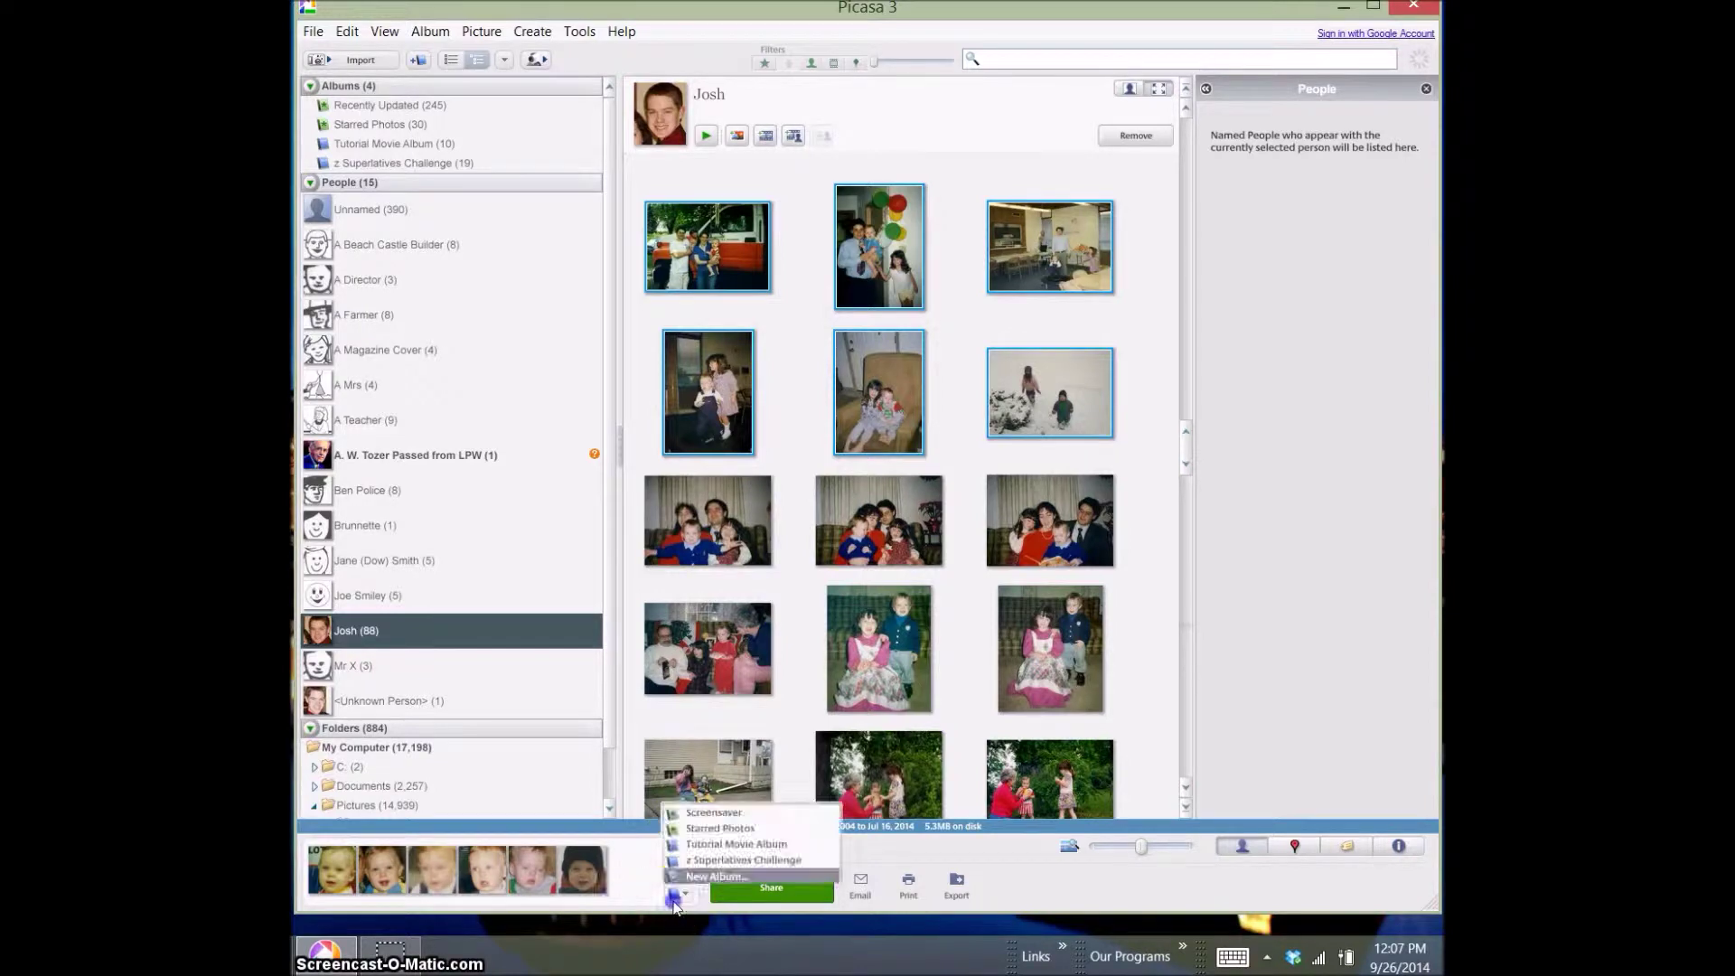
left_click(716, 850)
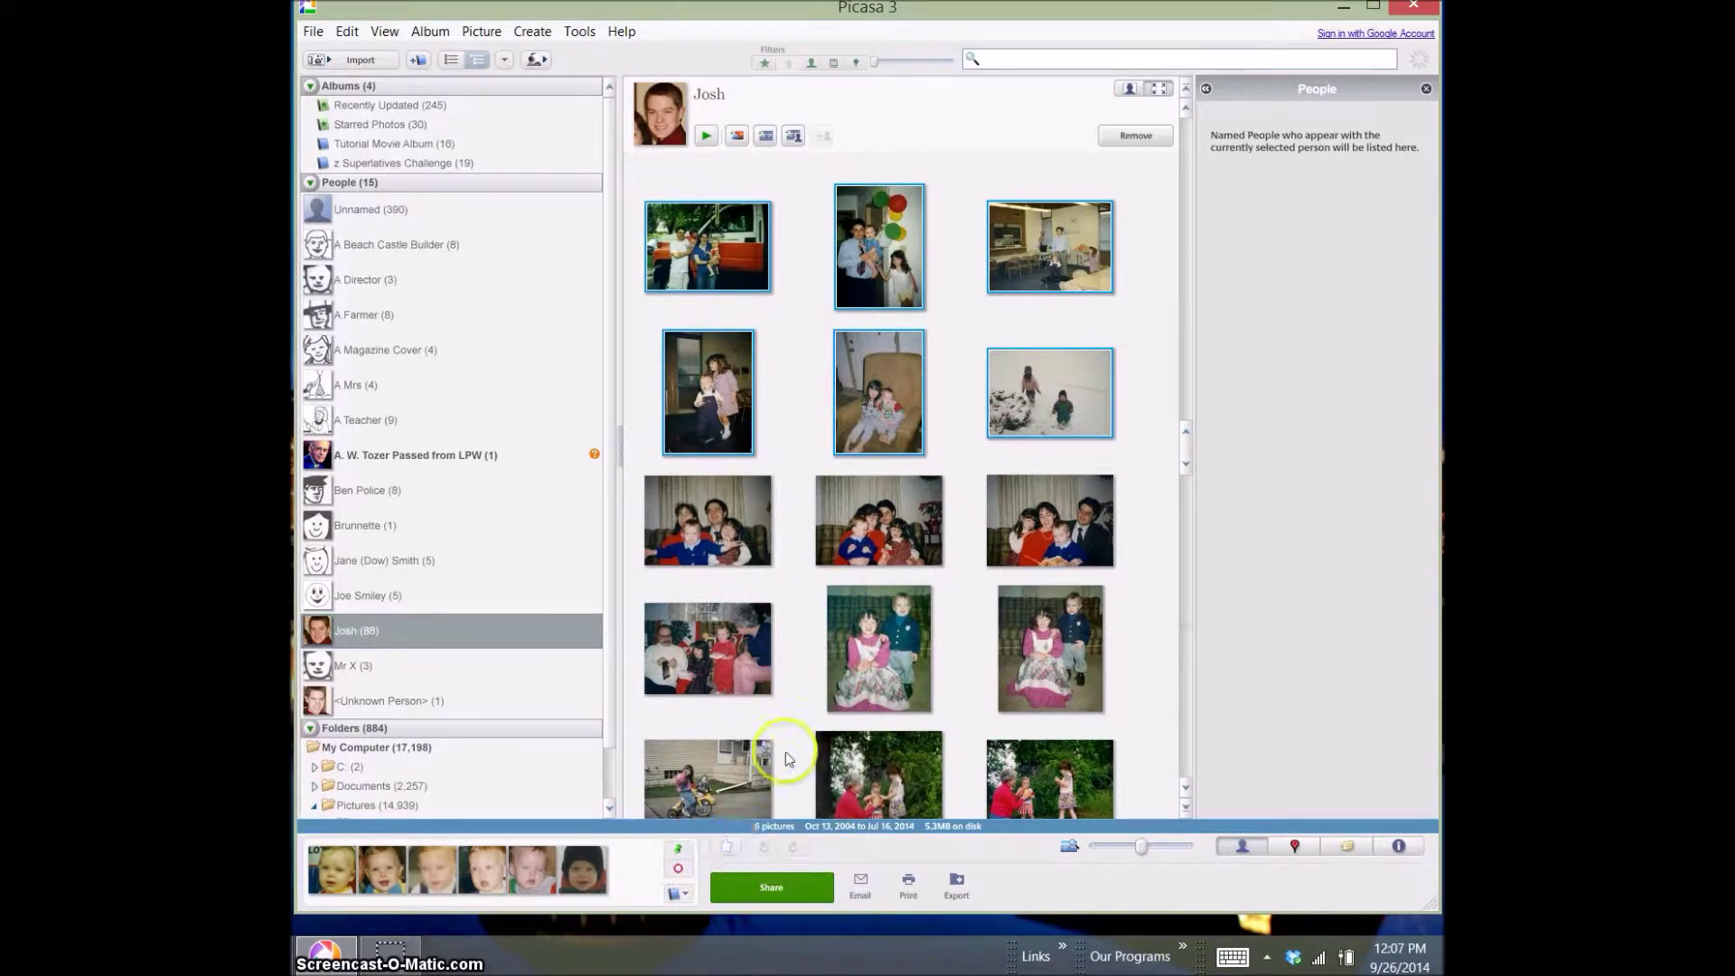
Add the photo of Josh with the dog to Tutorial Movie Album
scroll(825, 496, "down", 10)
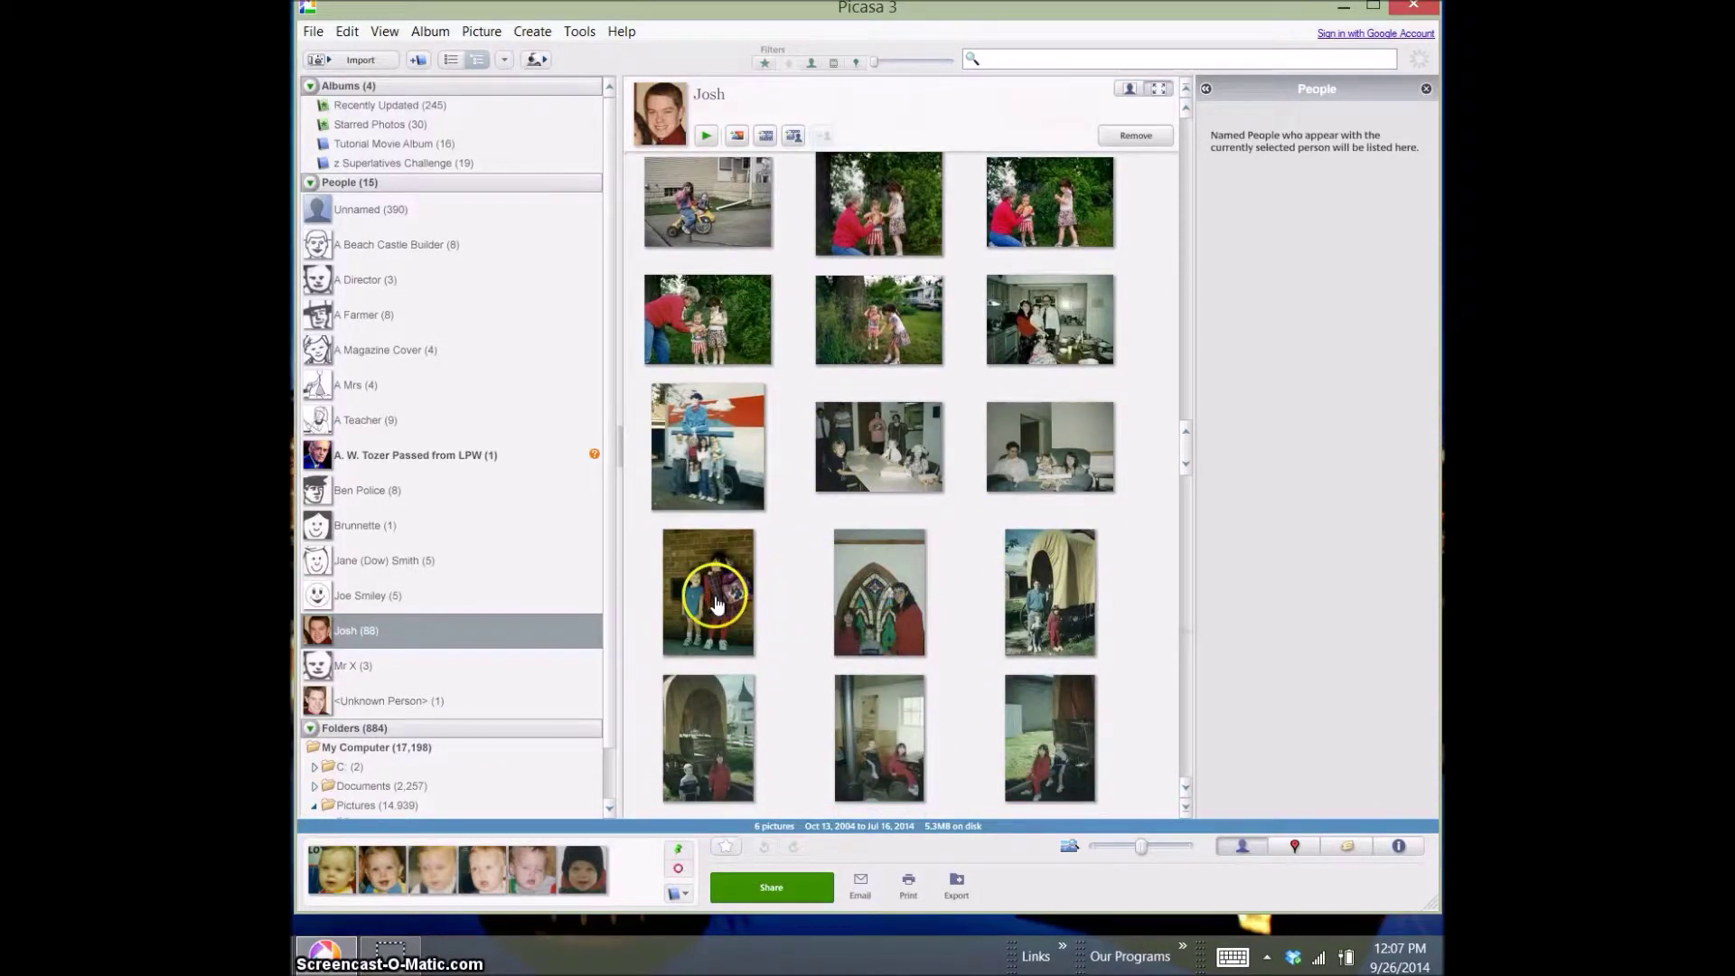
scroll(735, 593, "down", 5)
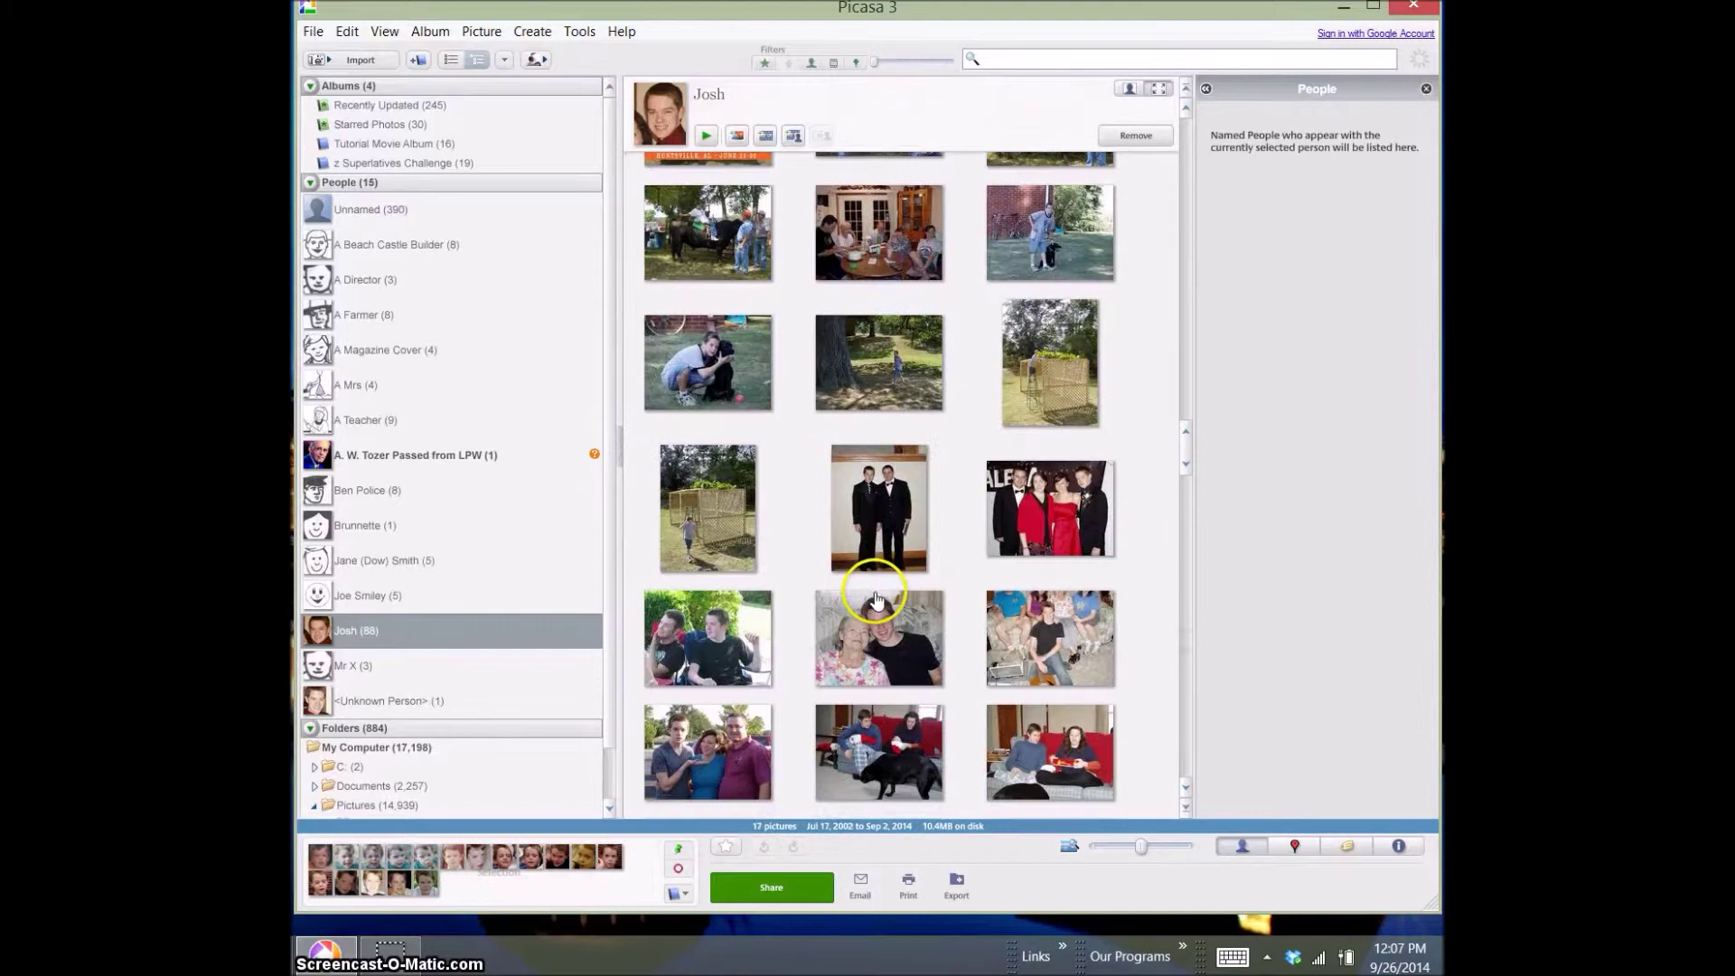
left_click(739, 389)
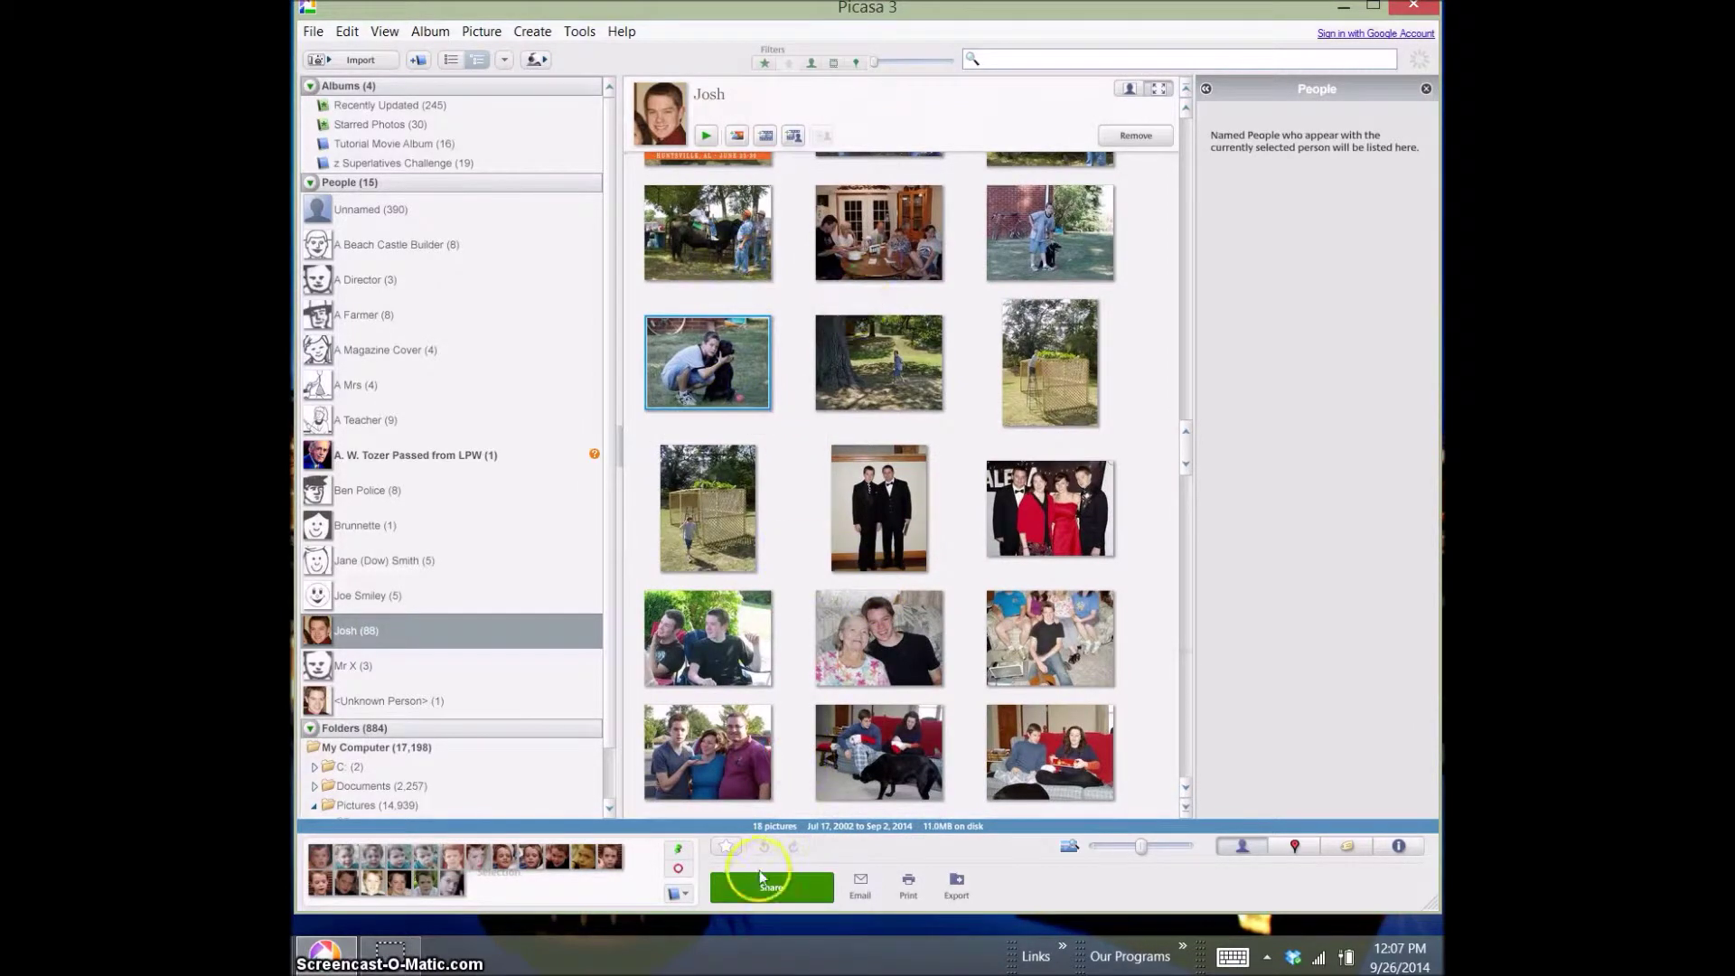
left_click(679, 895)
left_click(713, 845)
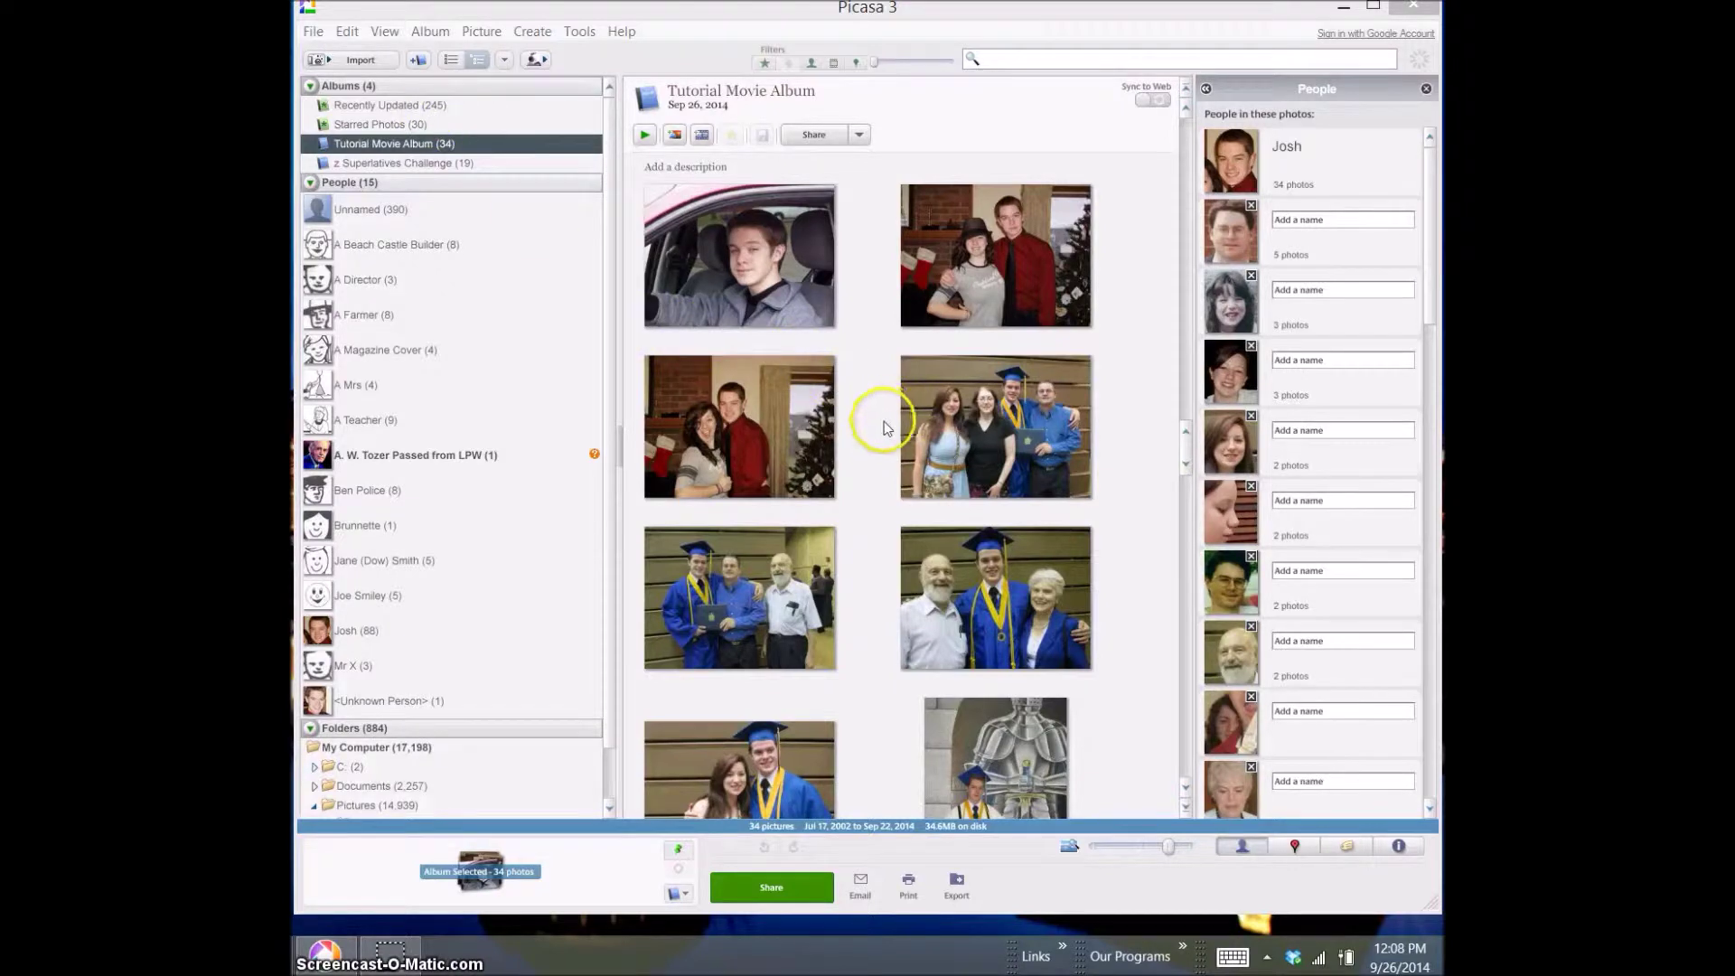
Sort Tutorial Movie Album by name and scroll through its 34 photos
right_click(884, 421)
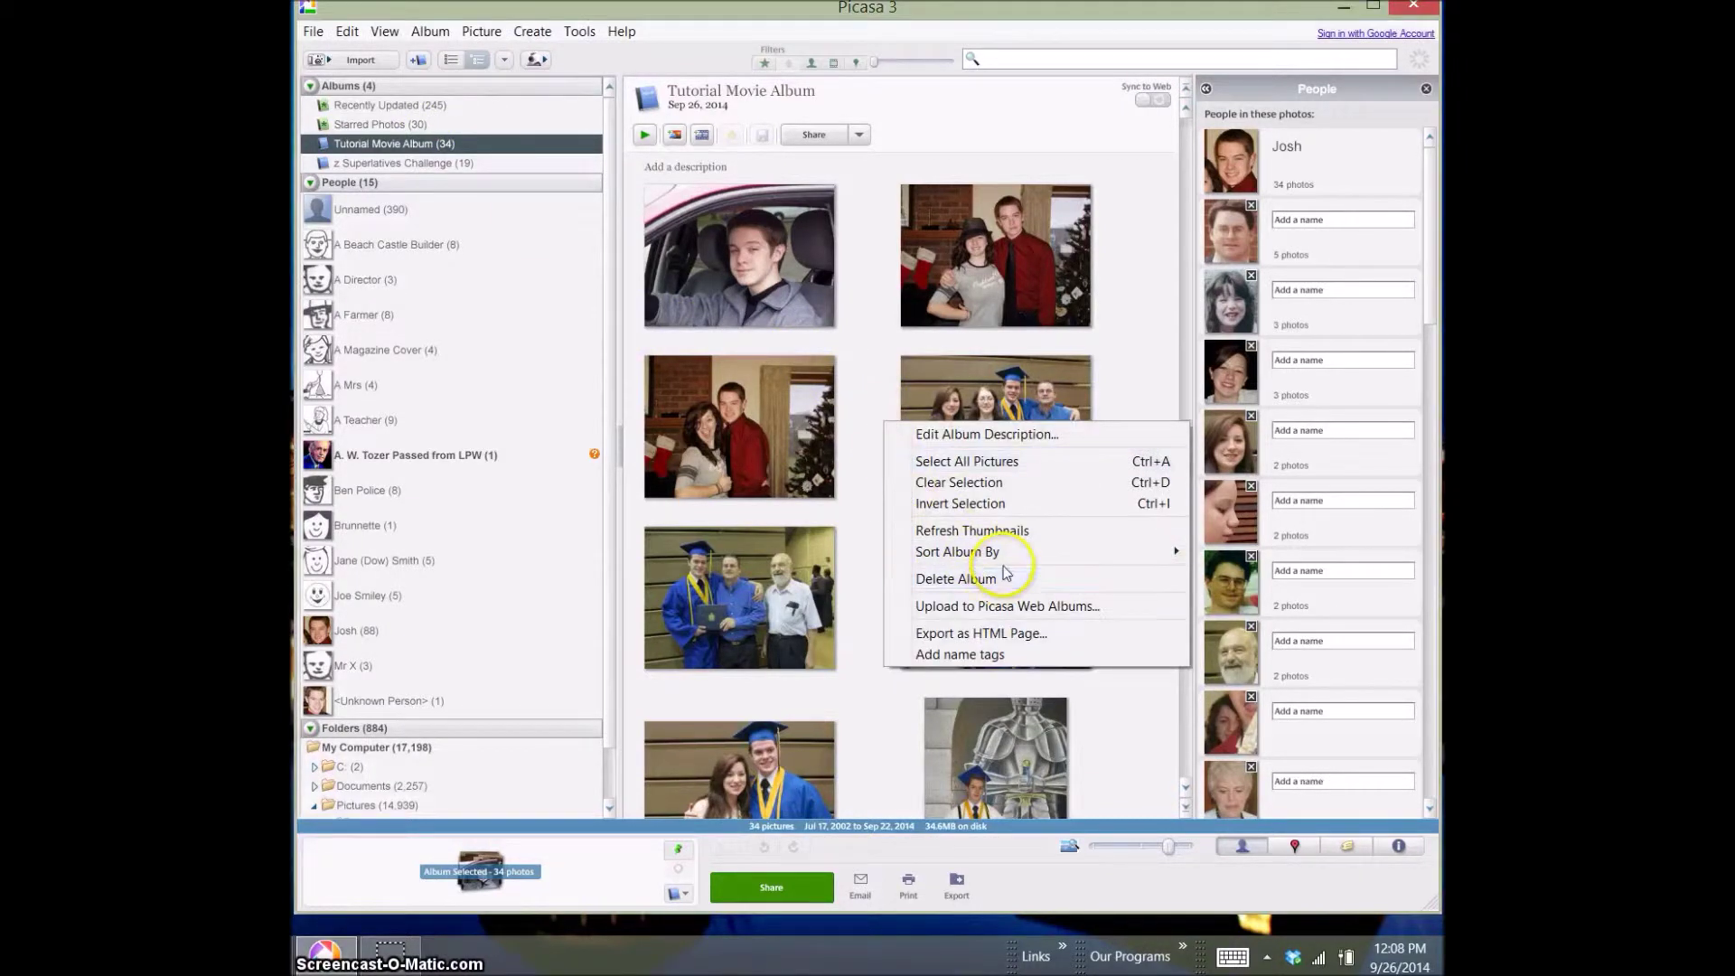
mouse_move(1012, 553)
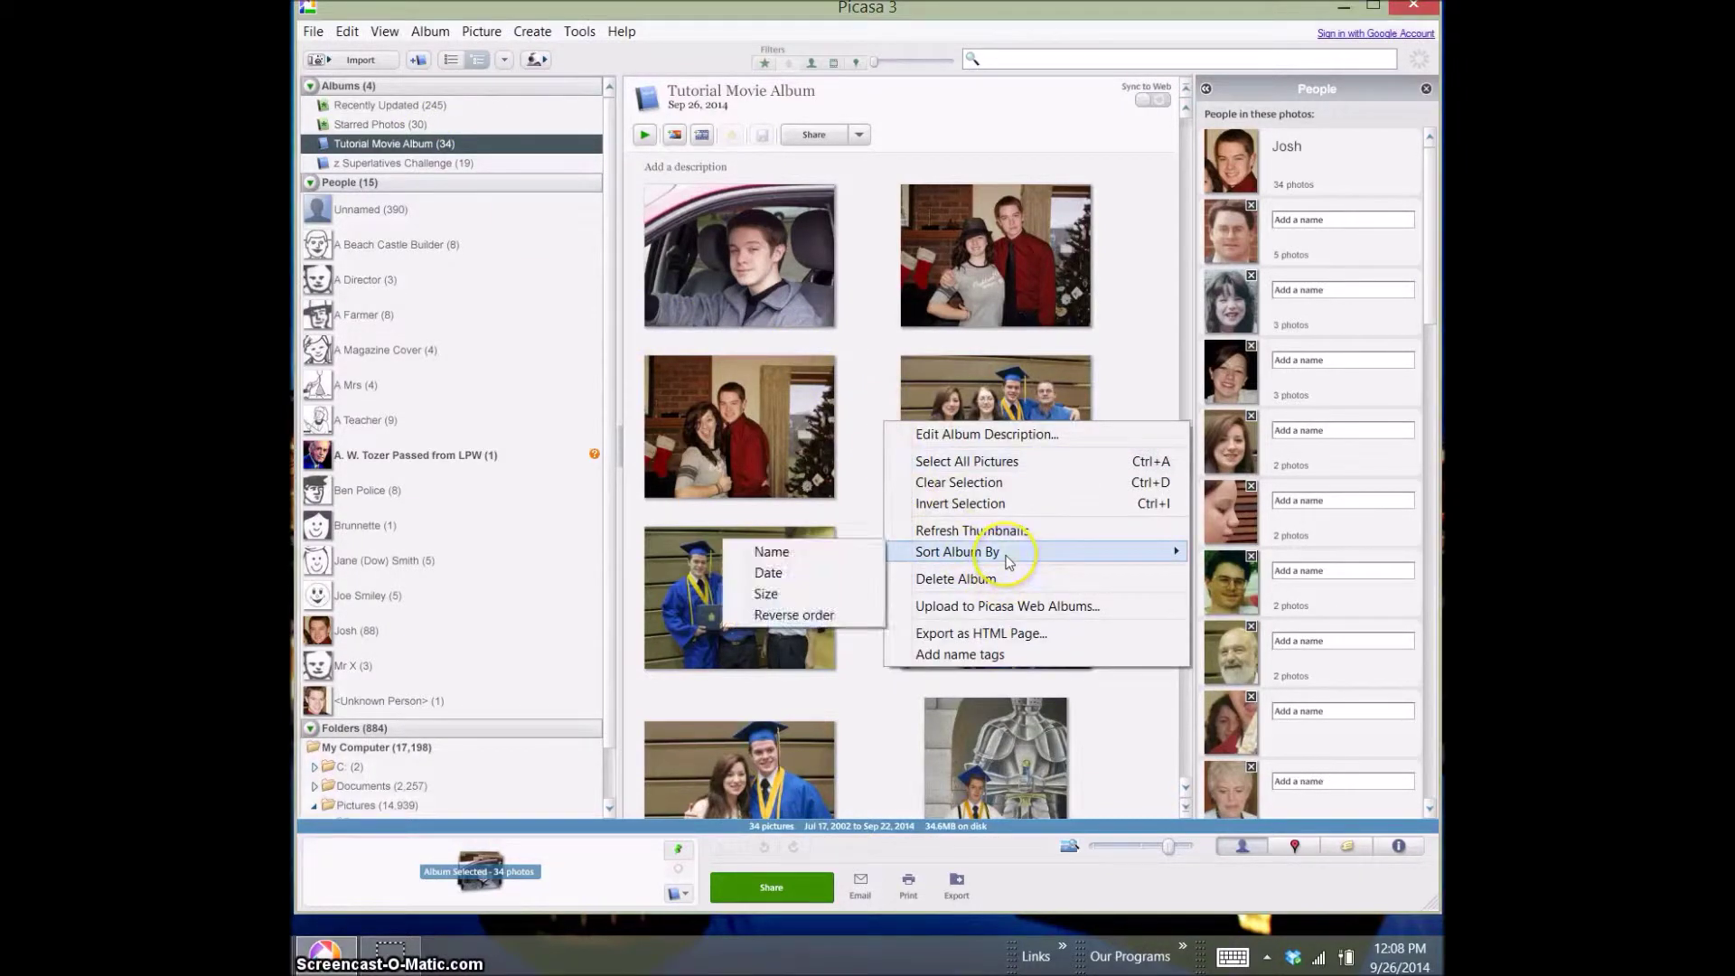
left_click(831, 562)
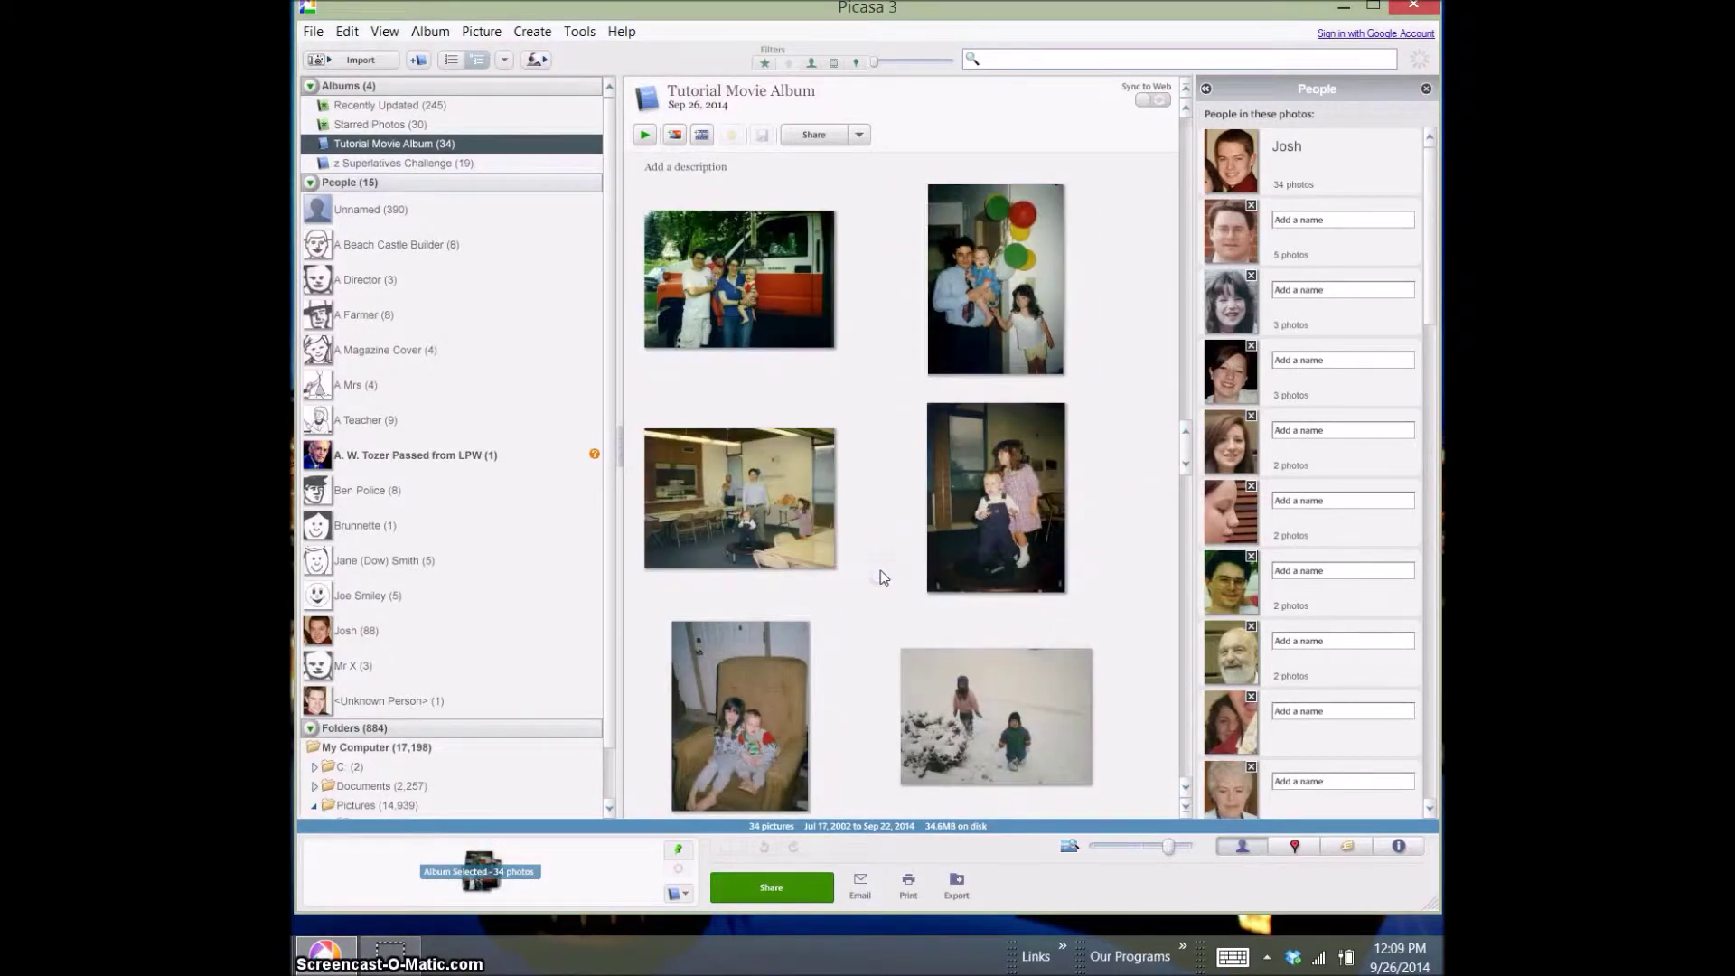
scroll(883, 579, "down", 10)
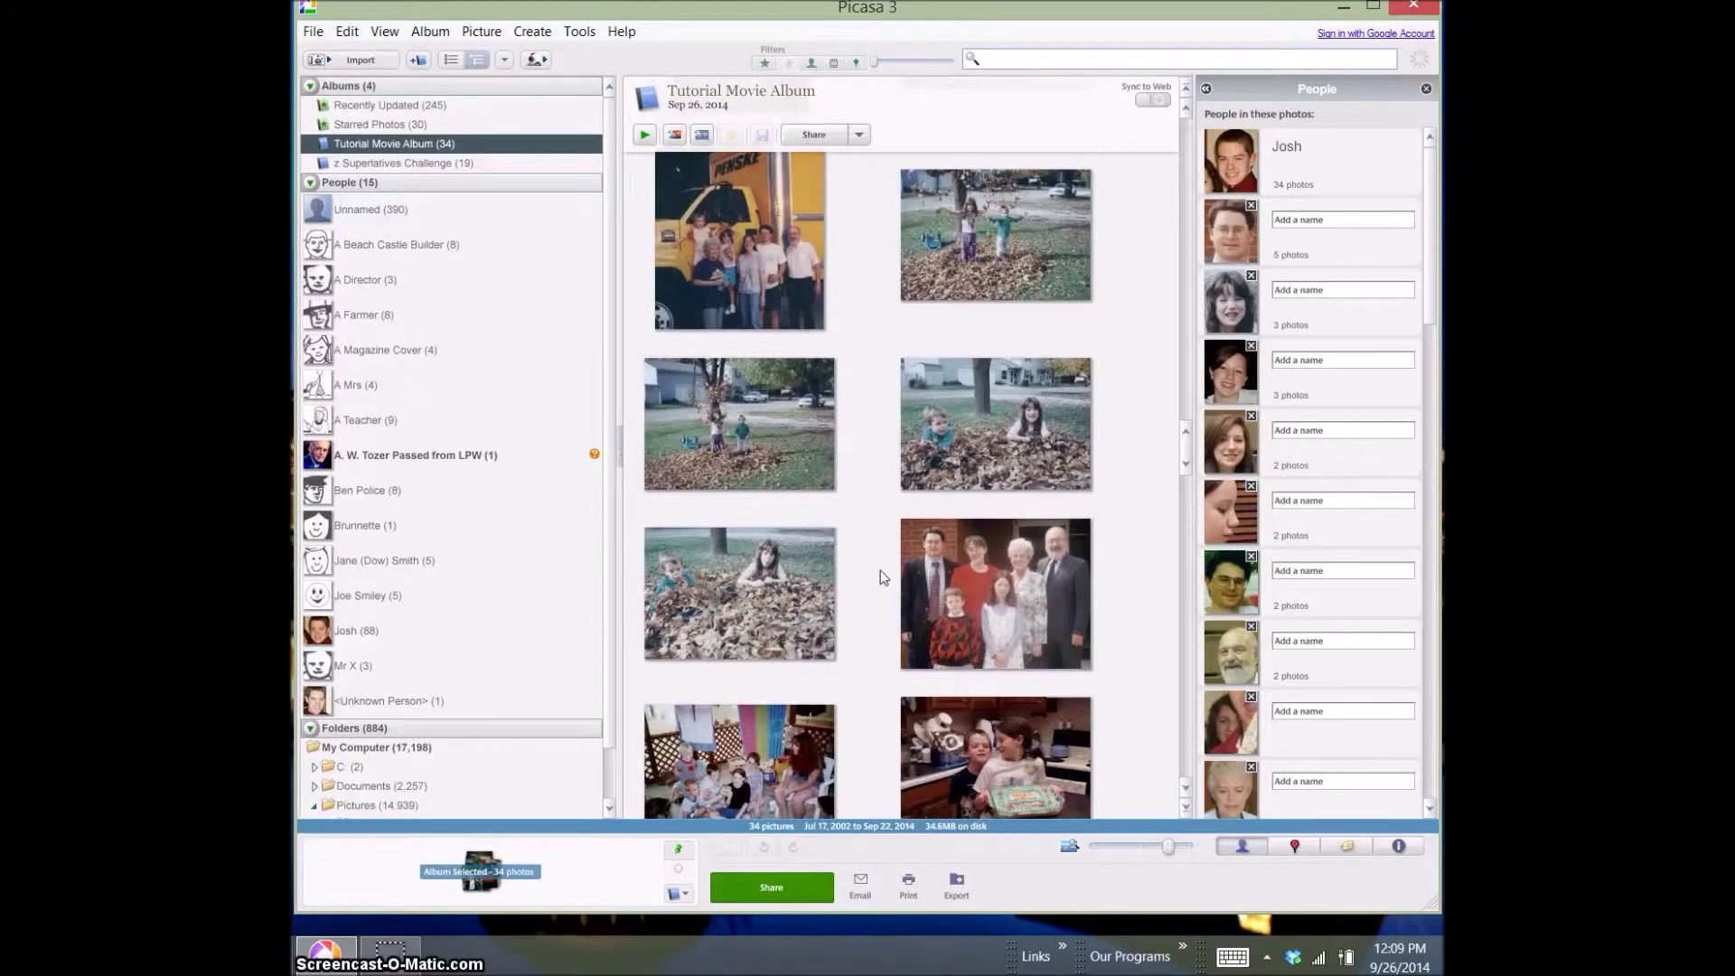
left_click(811, 348)
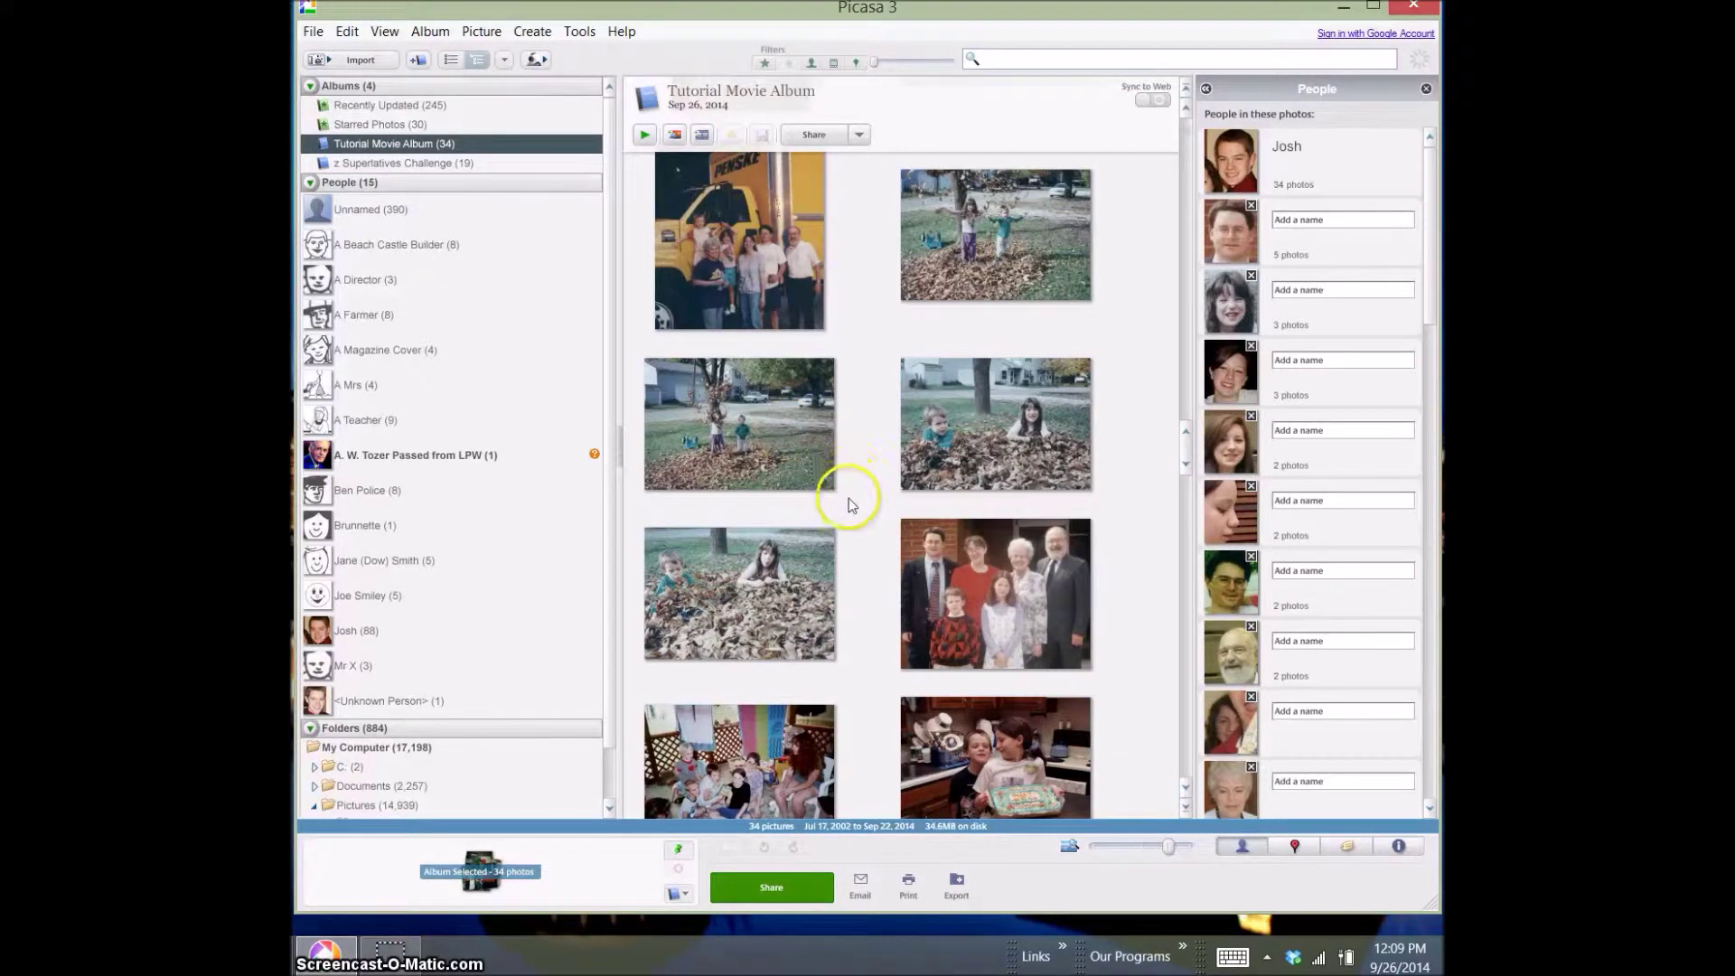
scroll(849, 501, "down", 10)
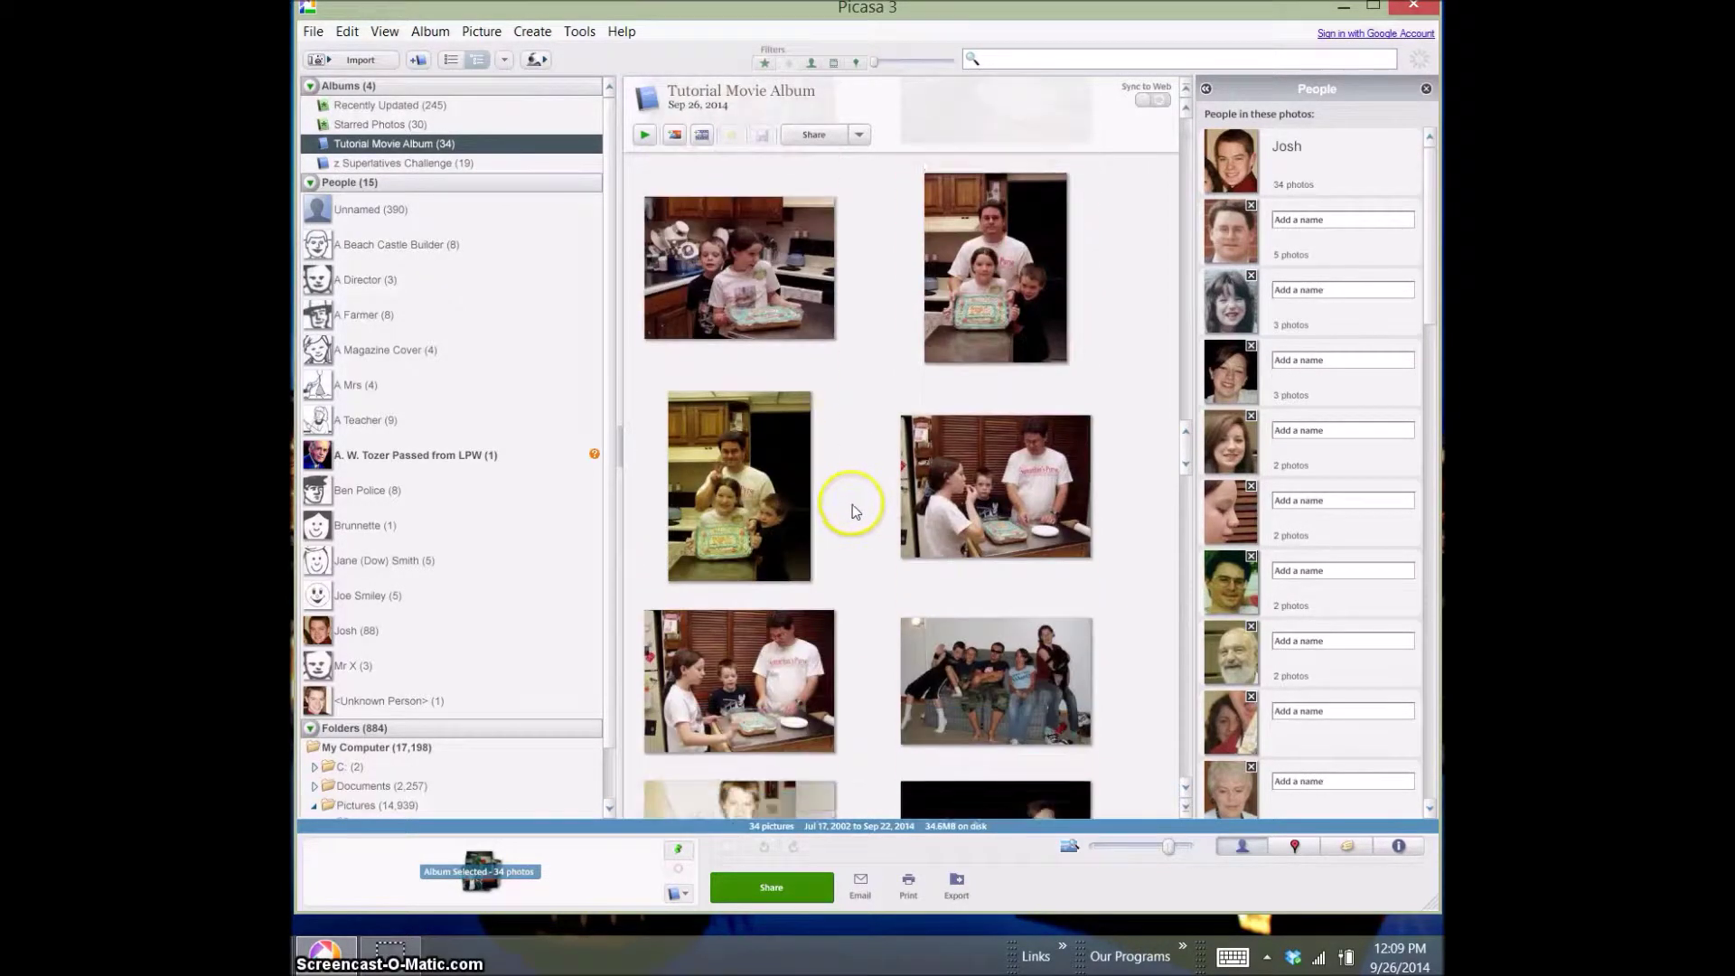
scroll(856, 512, "down", 1)
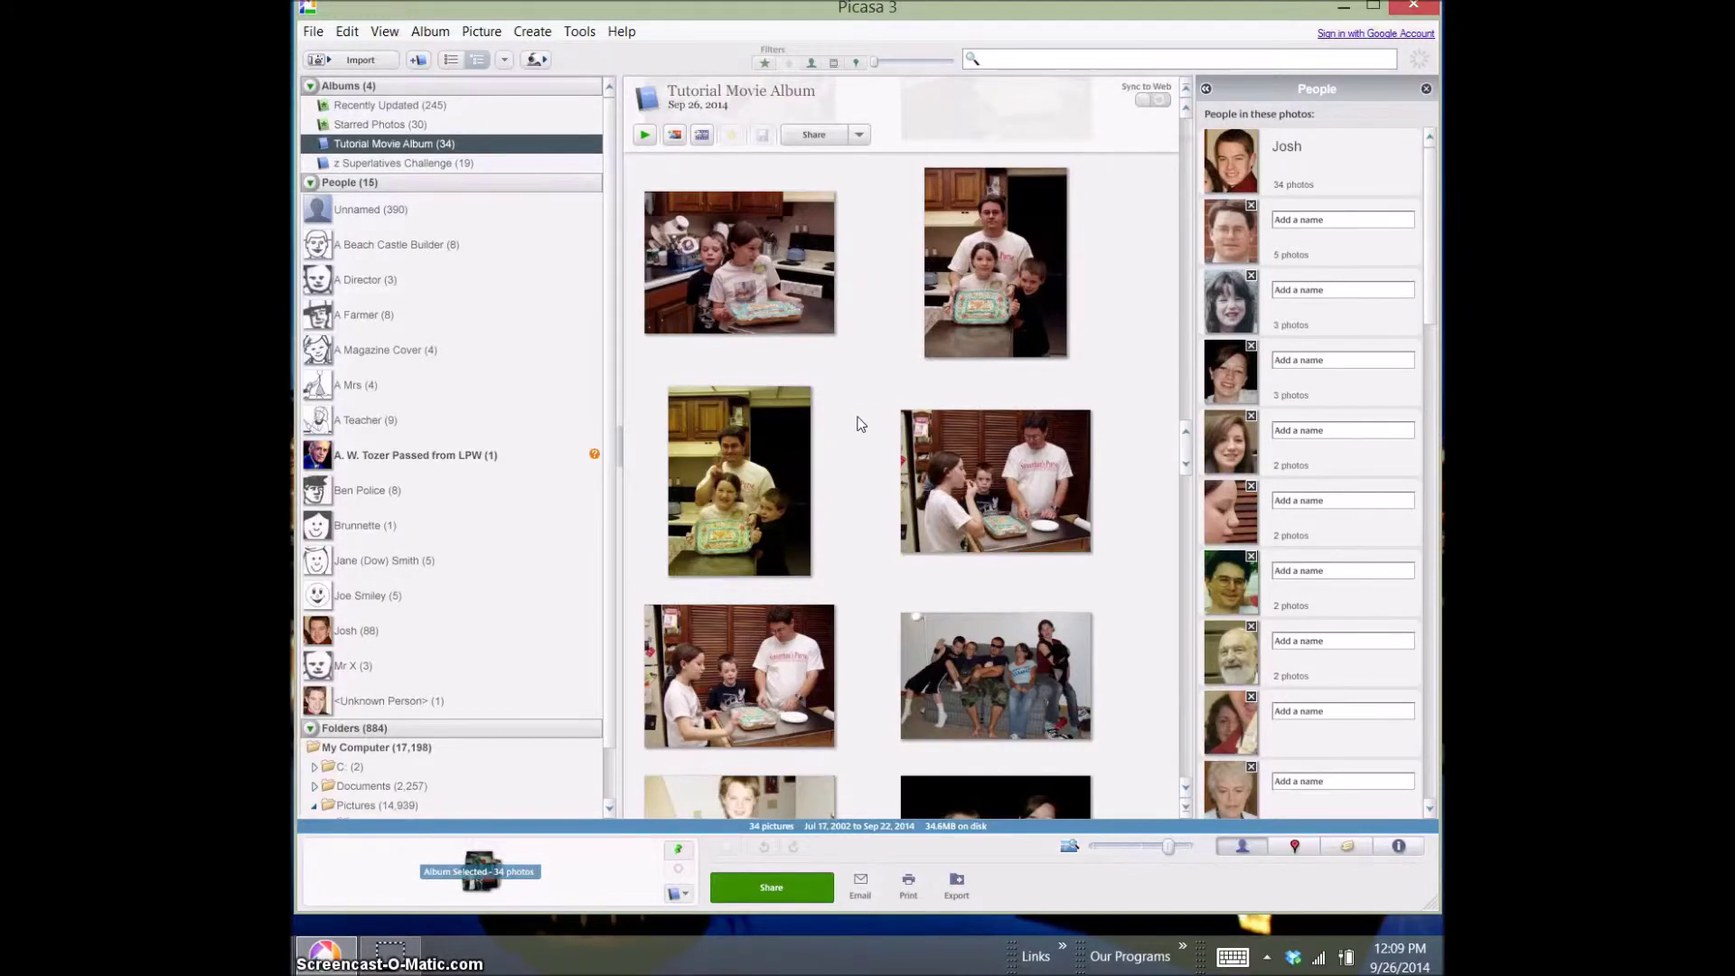
Hold all the album's photos in the tray and create a face movie from Josh's person page
key("ctrl+a")
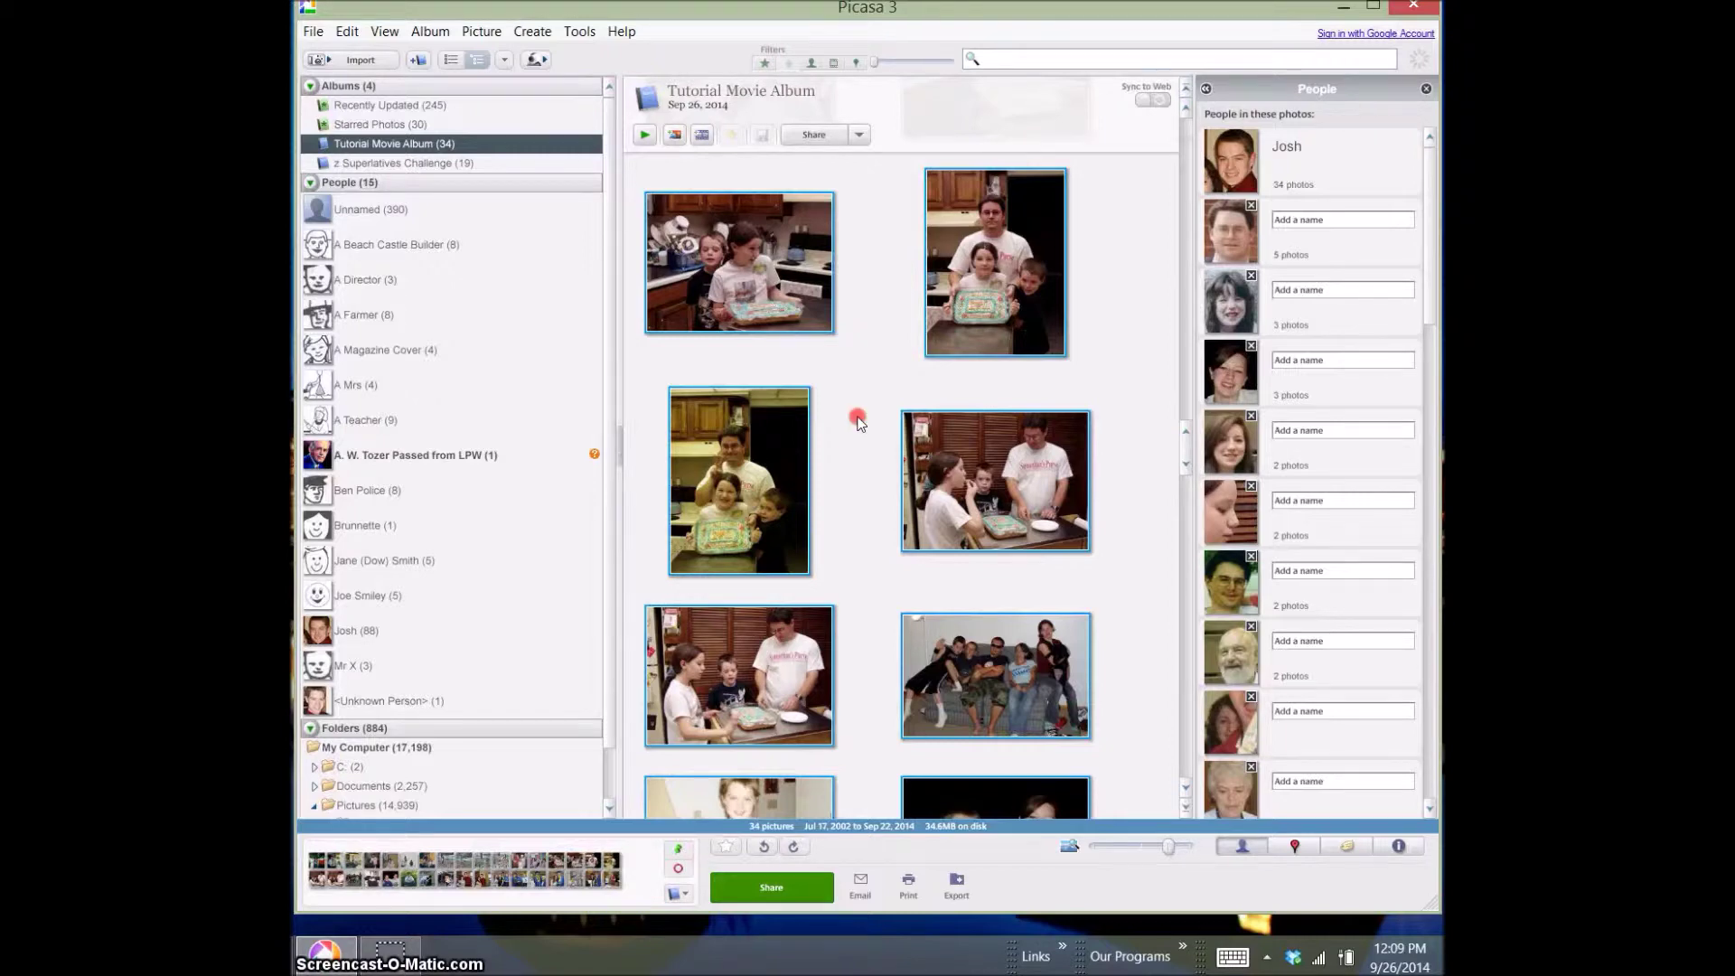
right_click(857, 423)
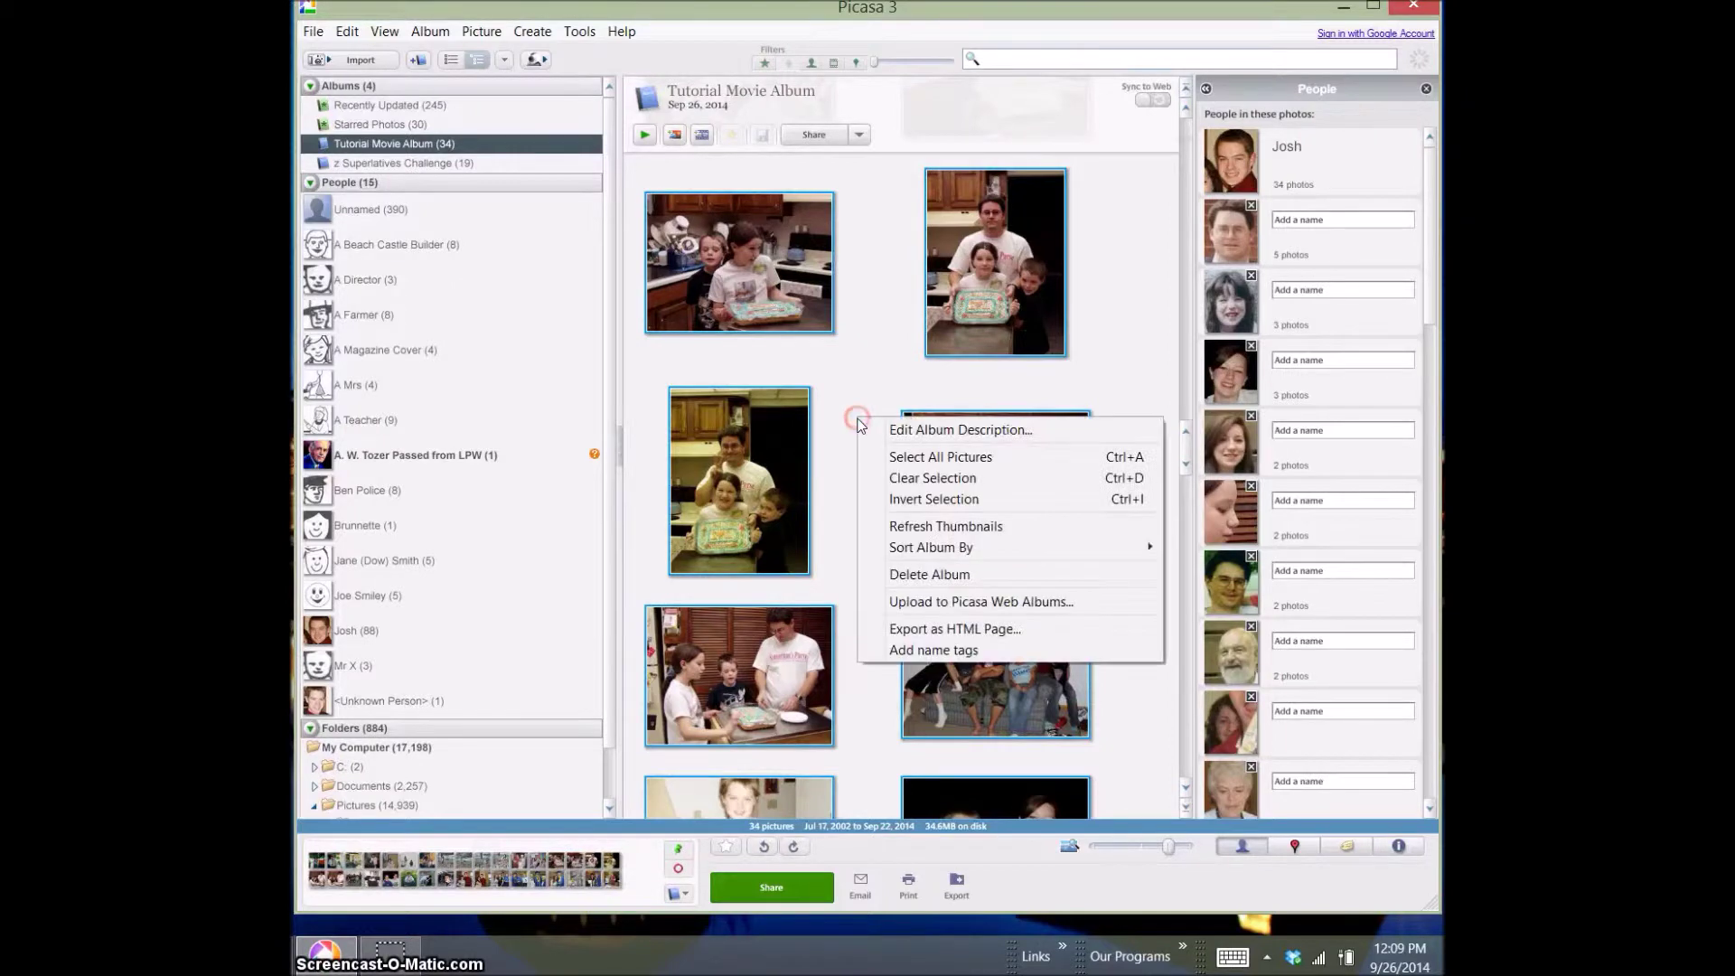
left_click(686, 849)
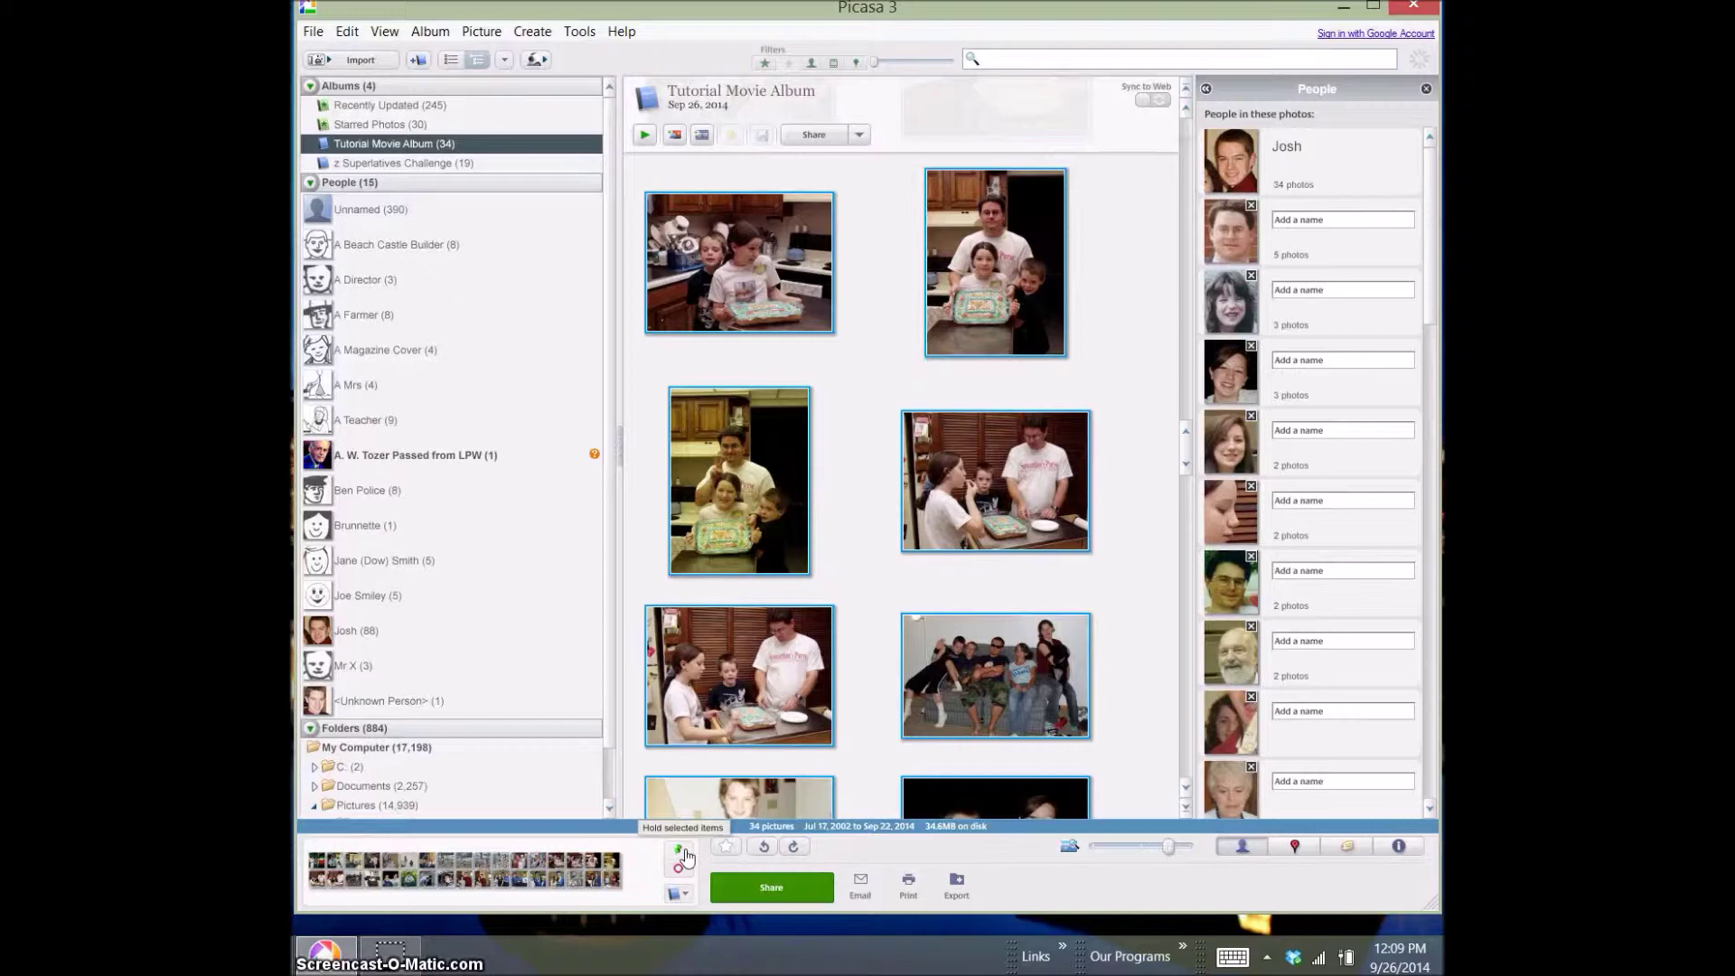
left_click(686, 856)
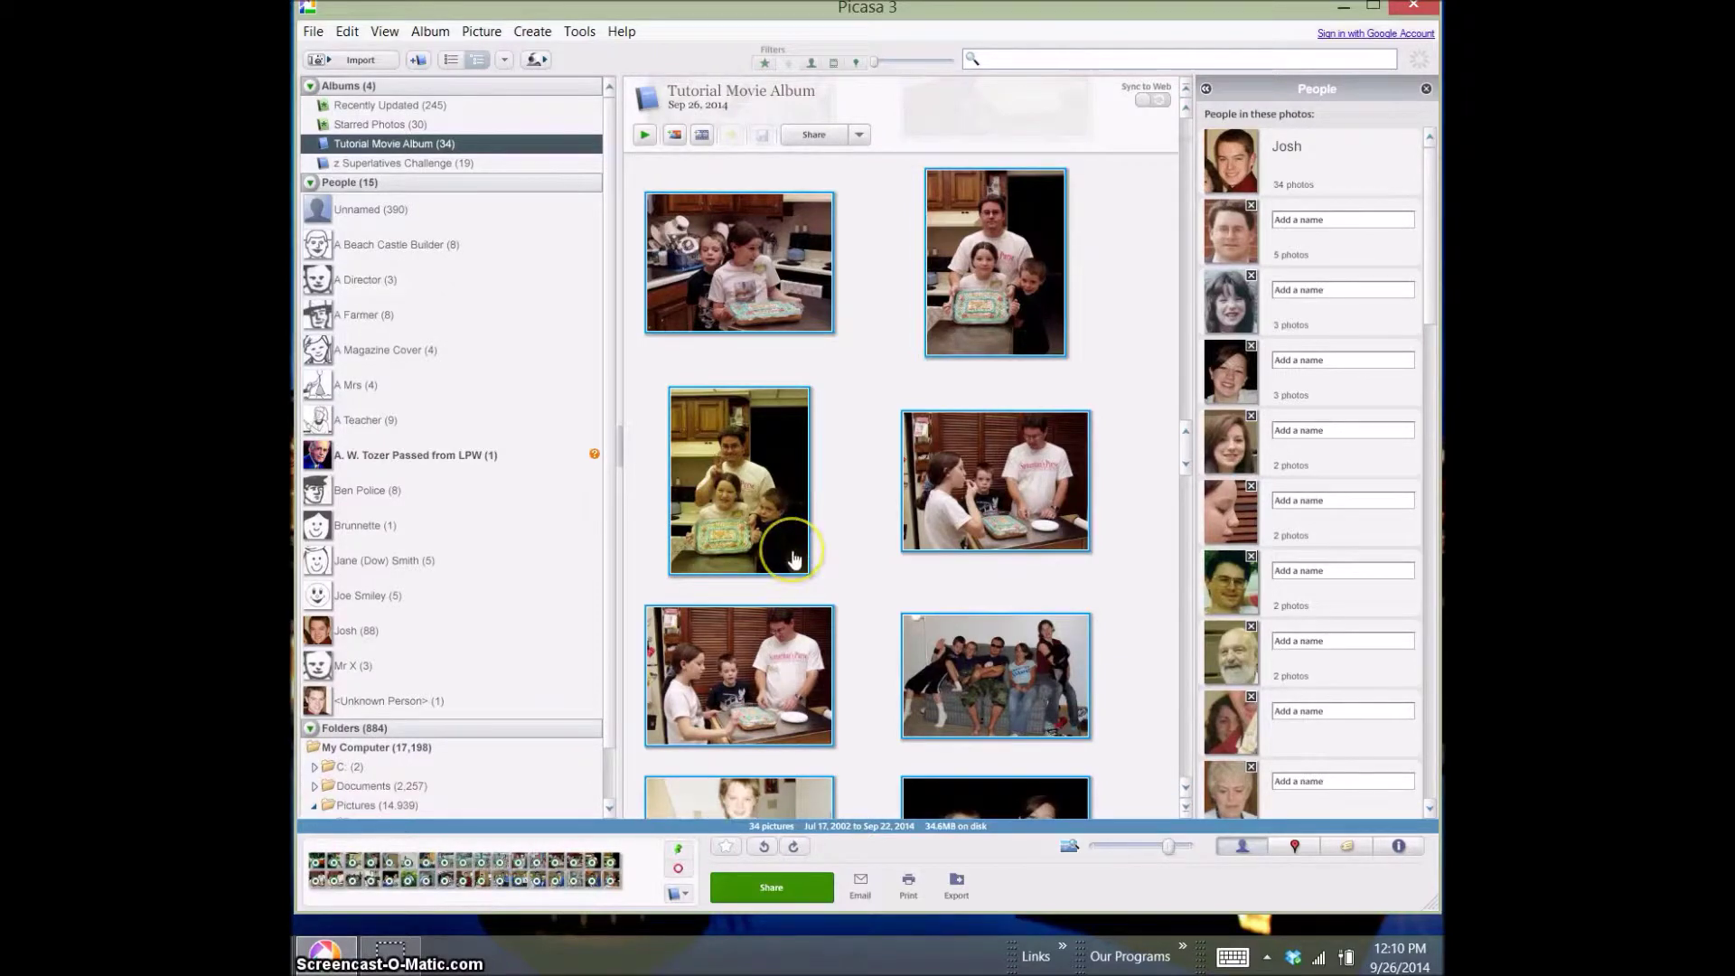
scroll(407, 620, "up", 5)
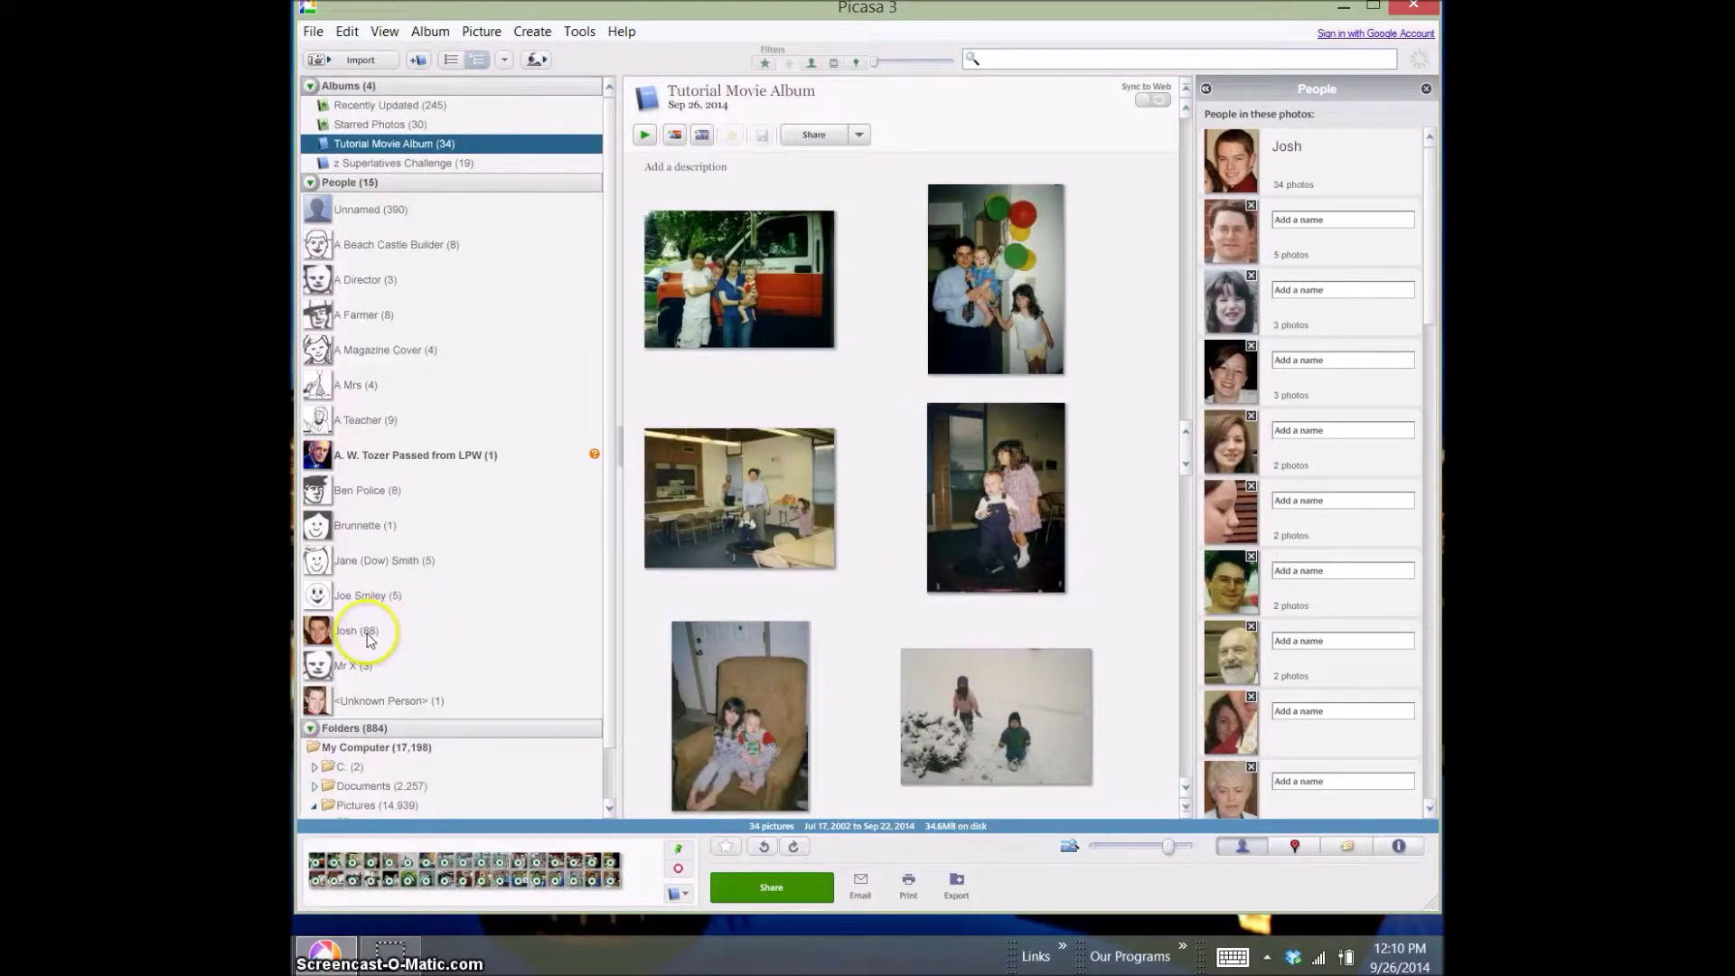
left_click(366, 632)
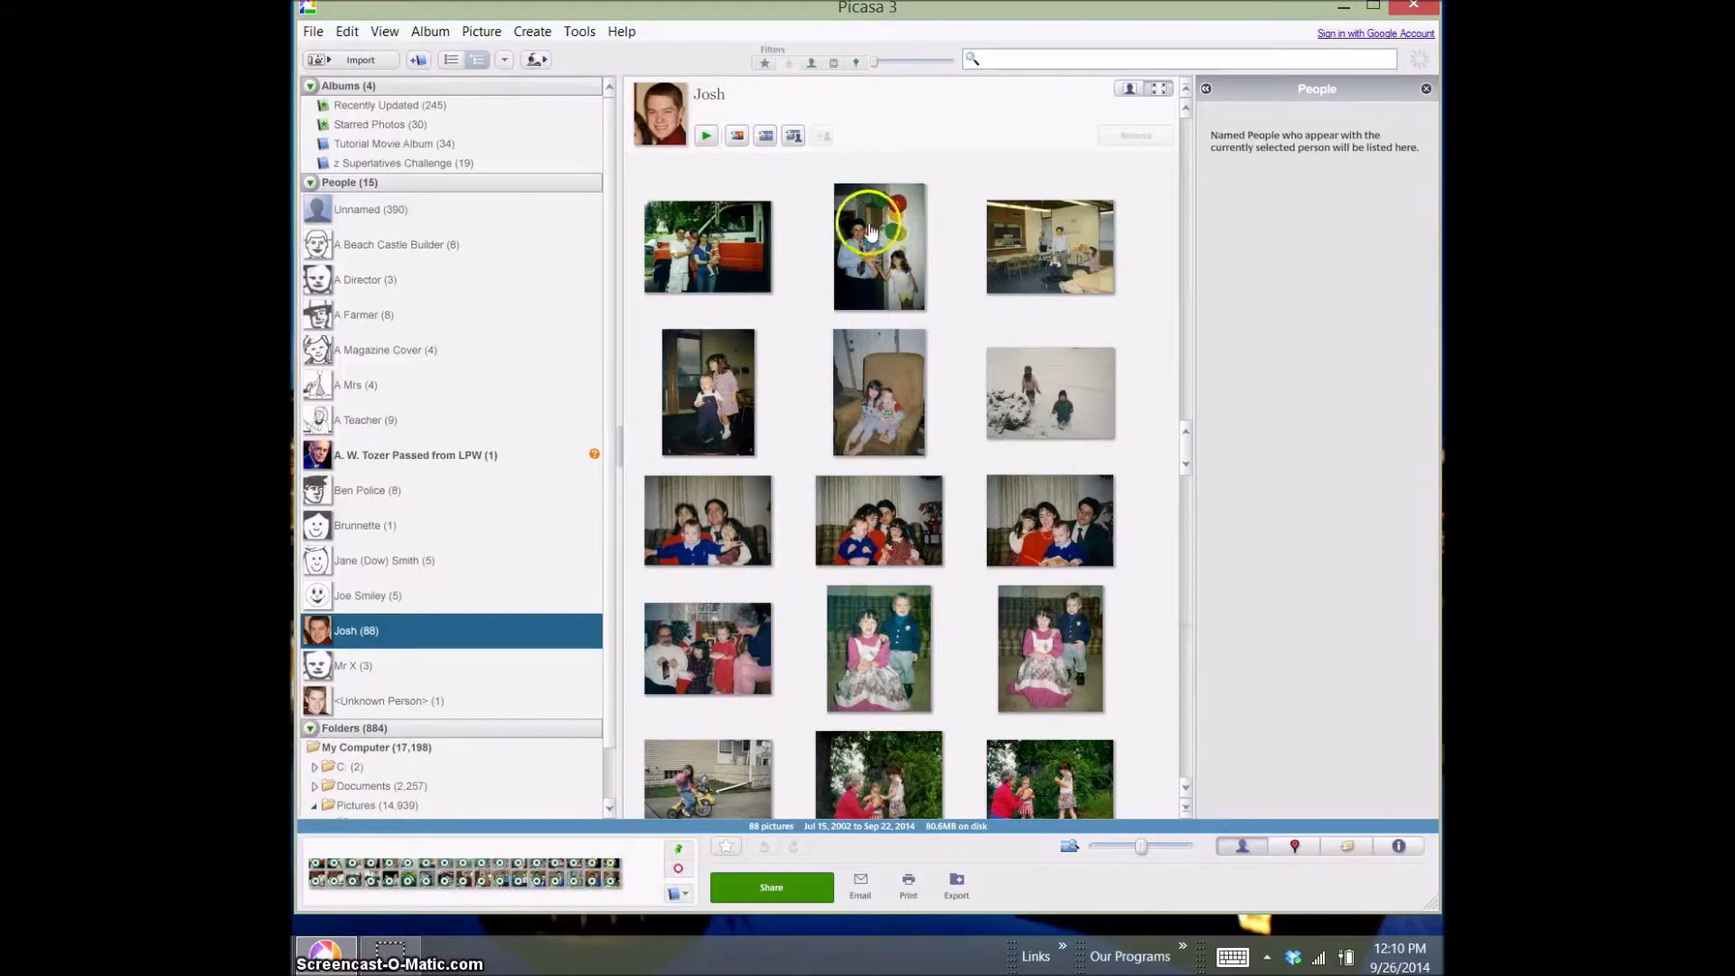
left_click(795, 137)
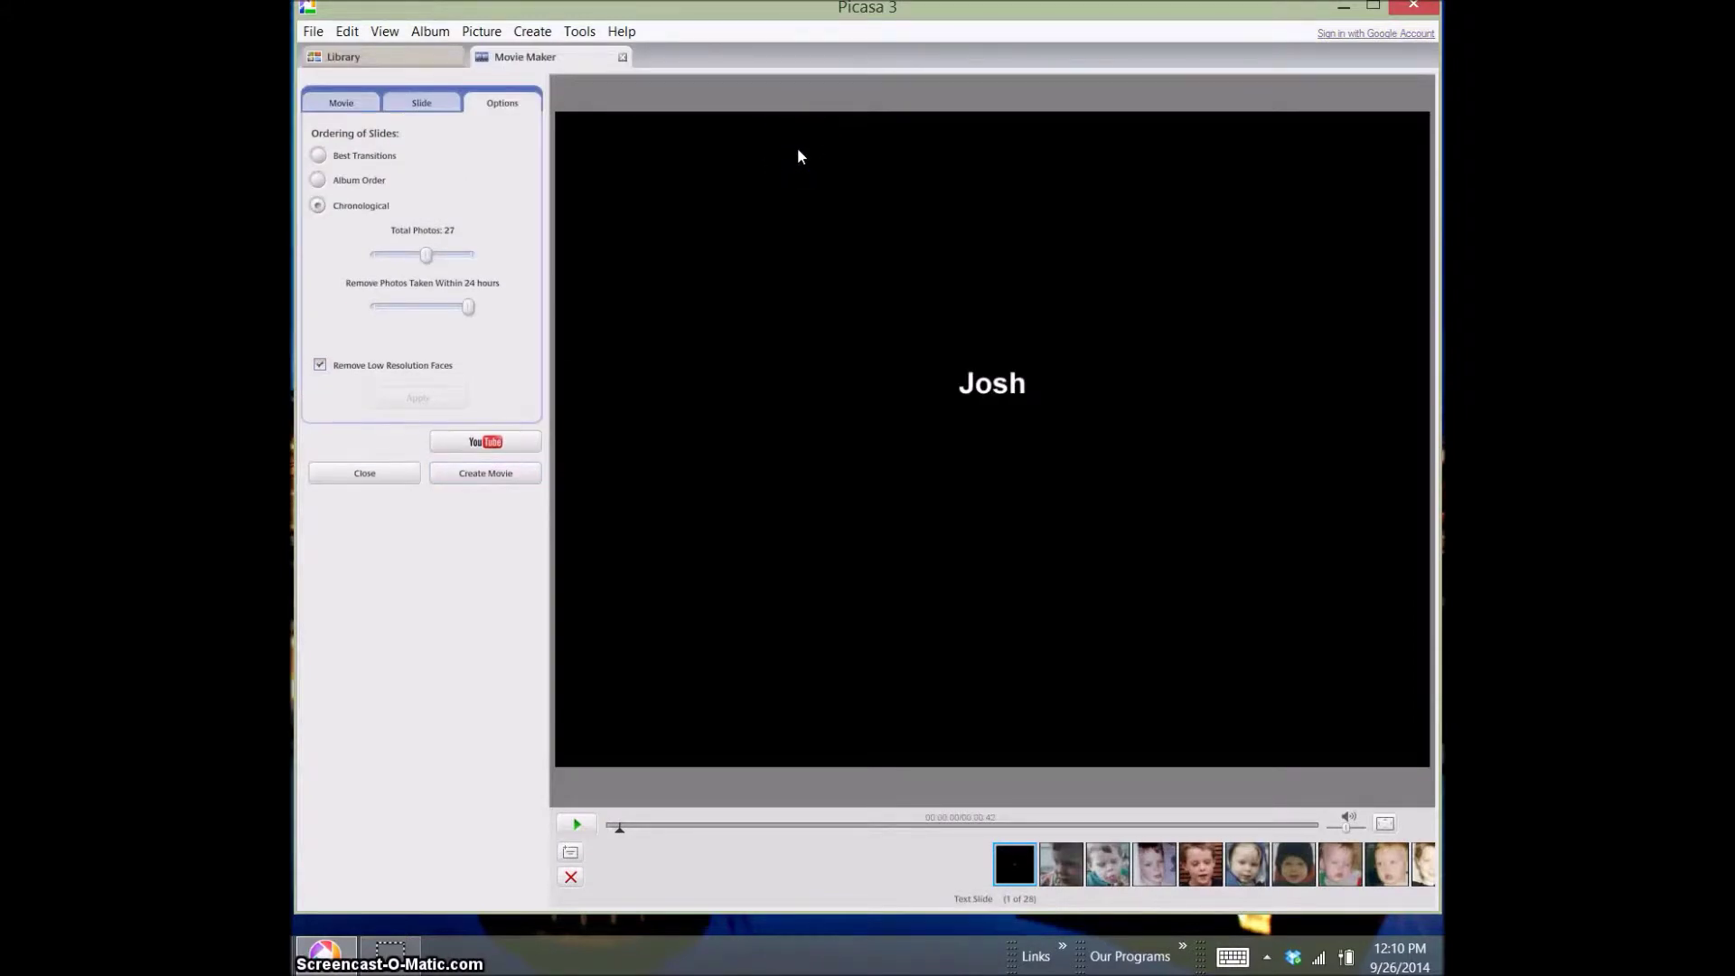
Choose Album Order, 88 total photos, no time filter, keep low-resolution faces, then preview
left_click(679, 161)
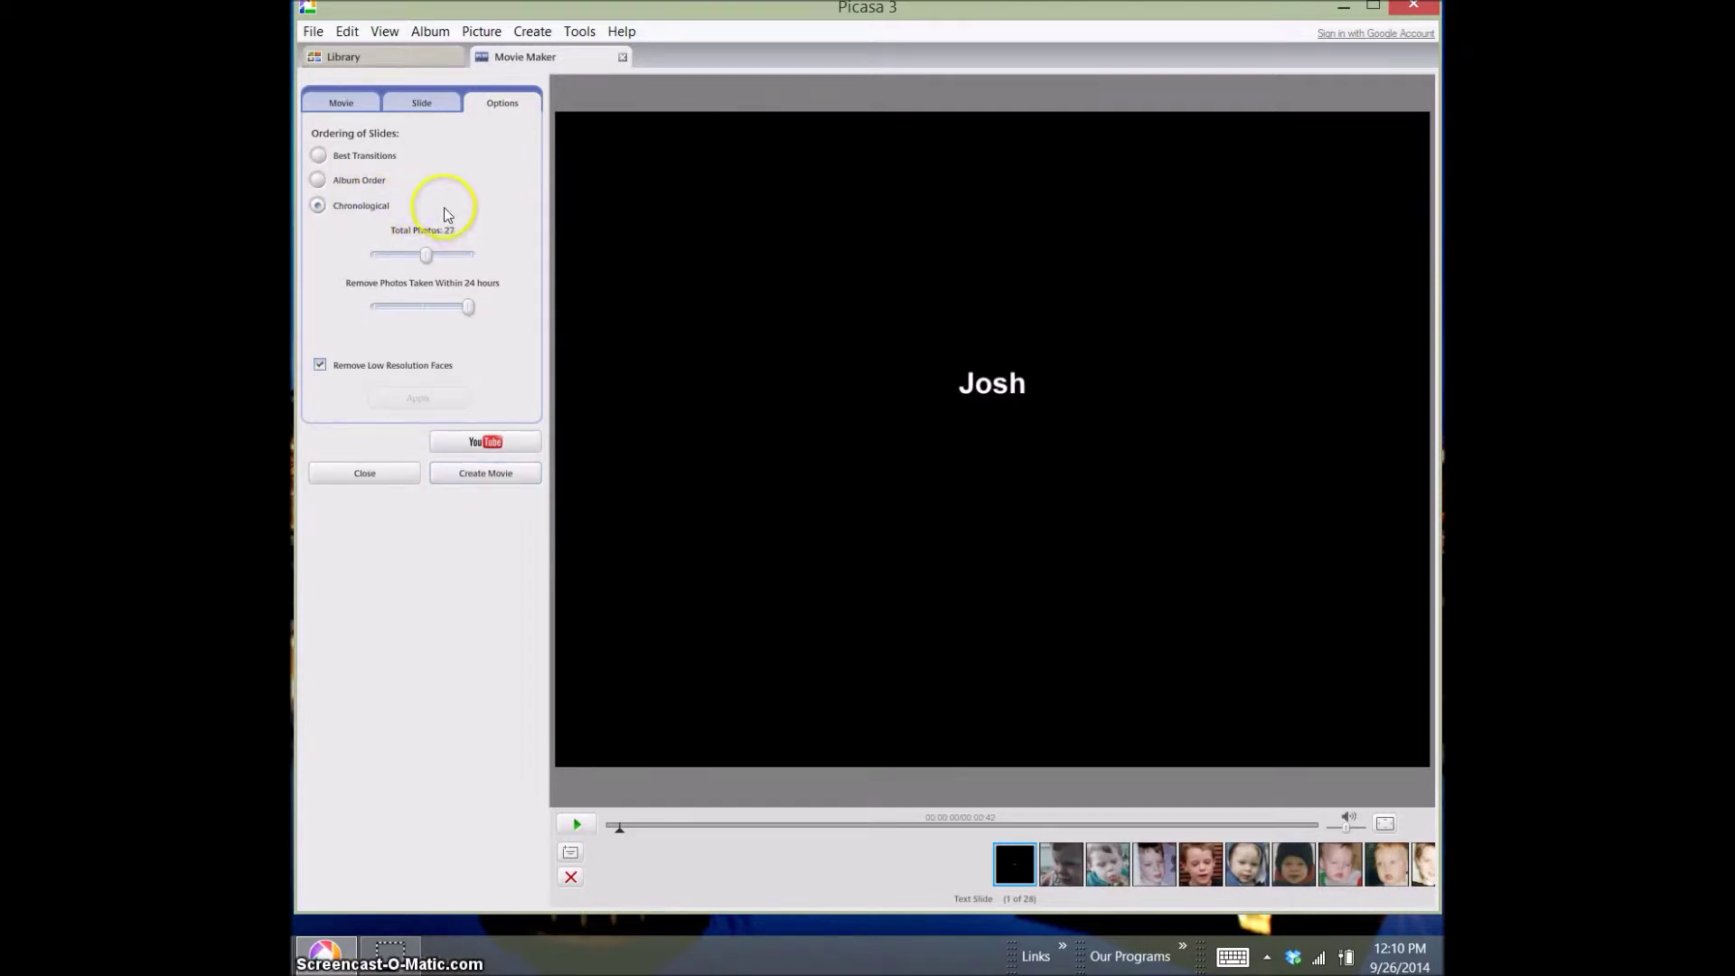
left_click(319, 184)
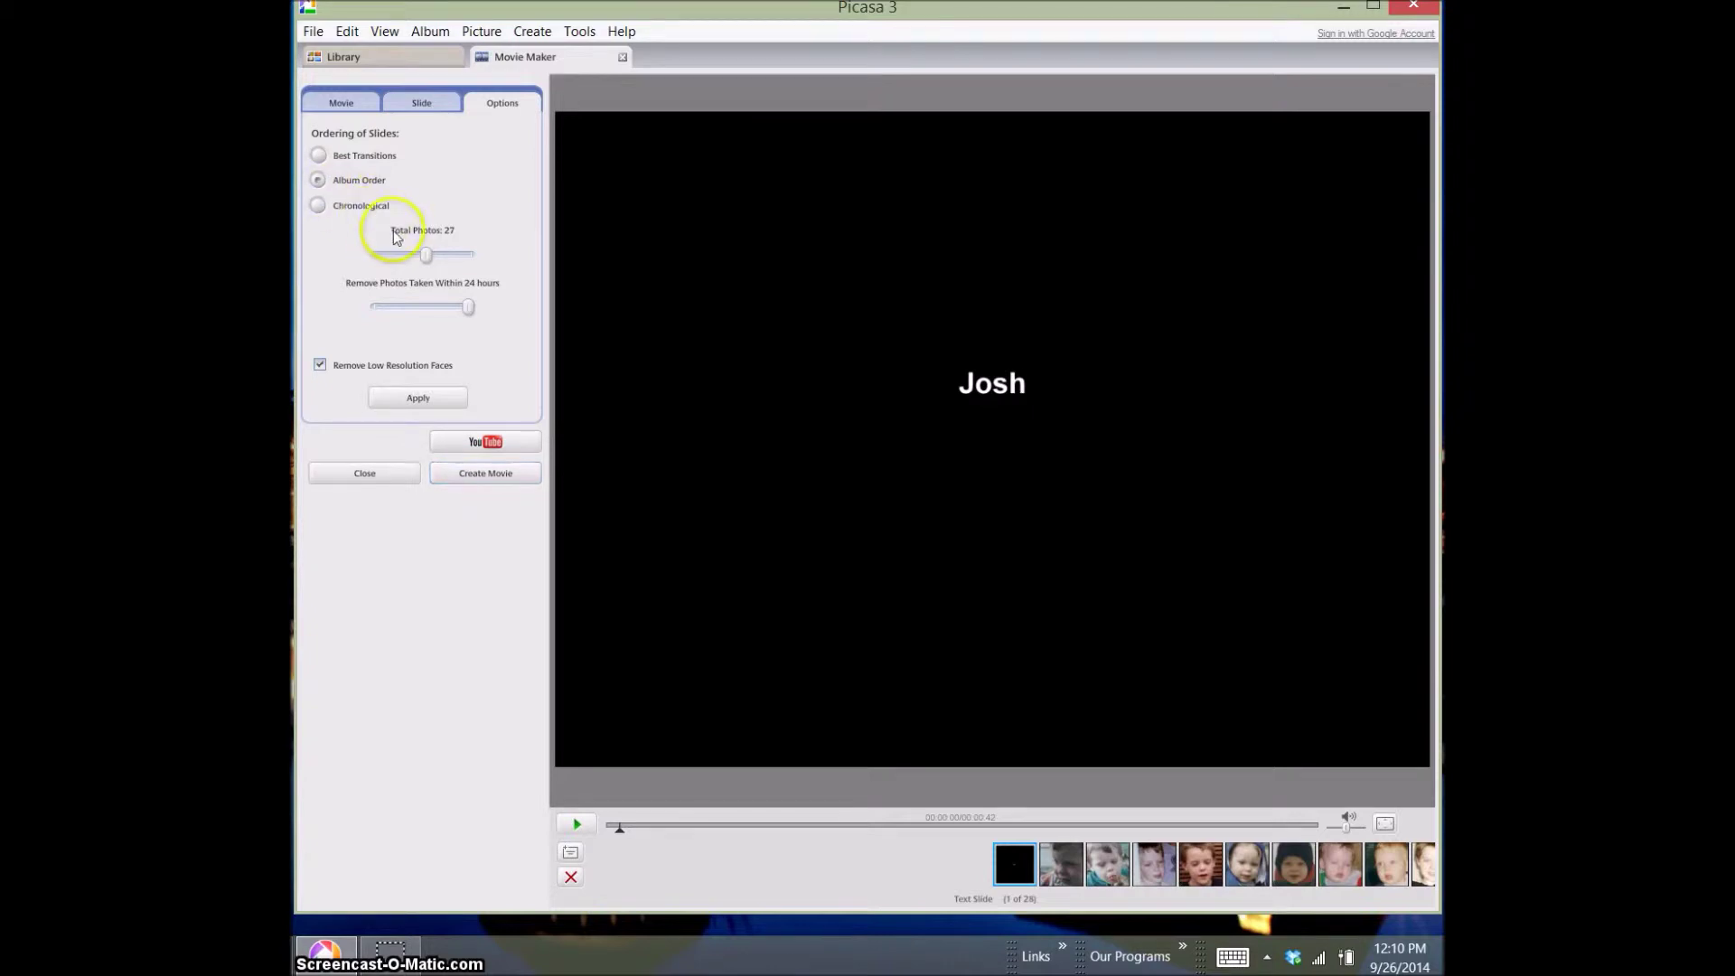
left_click_drag(426, 256, 470, 262)
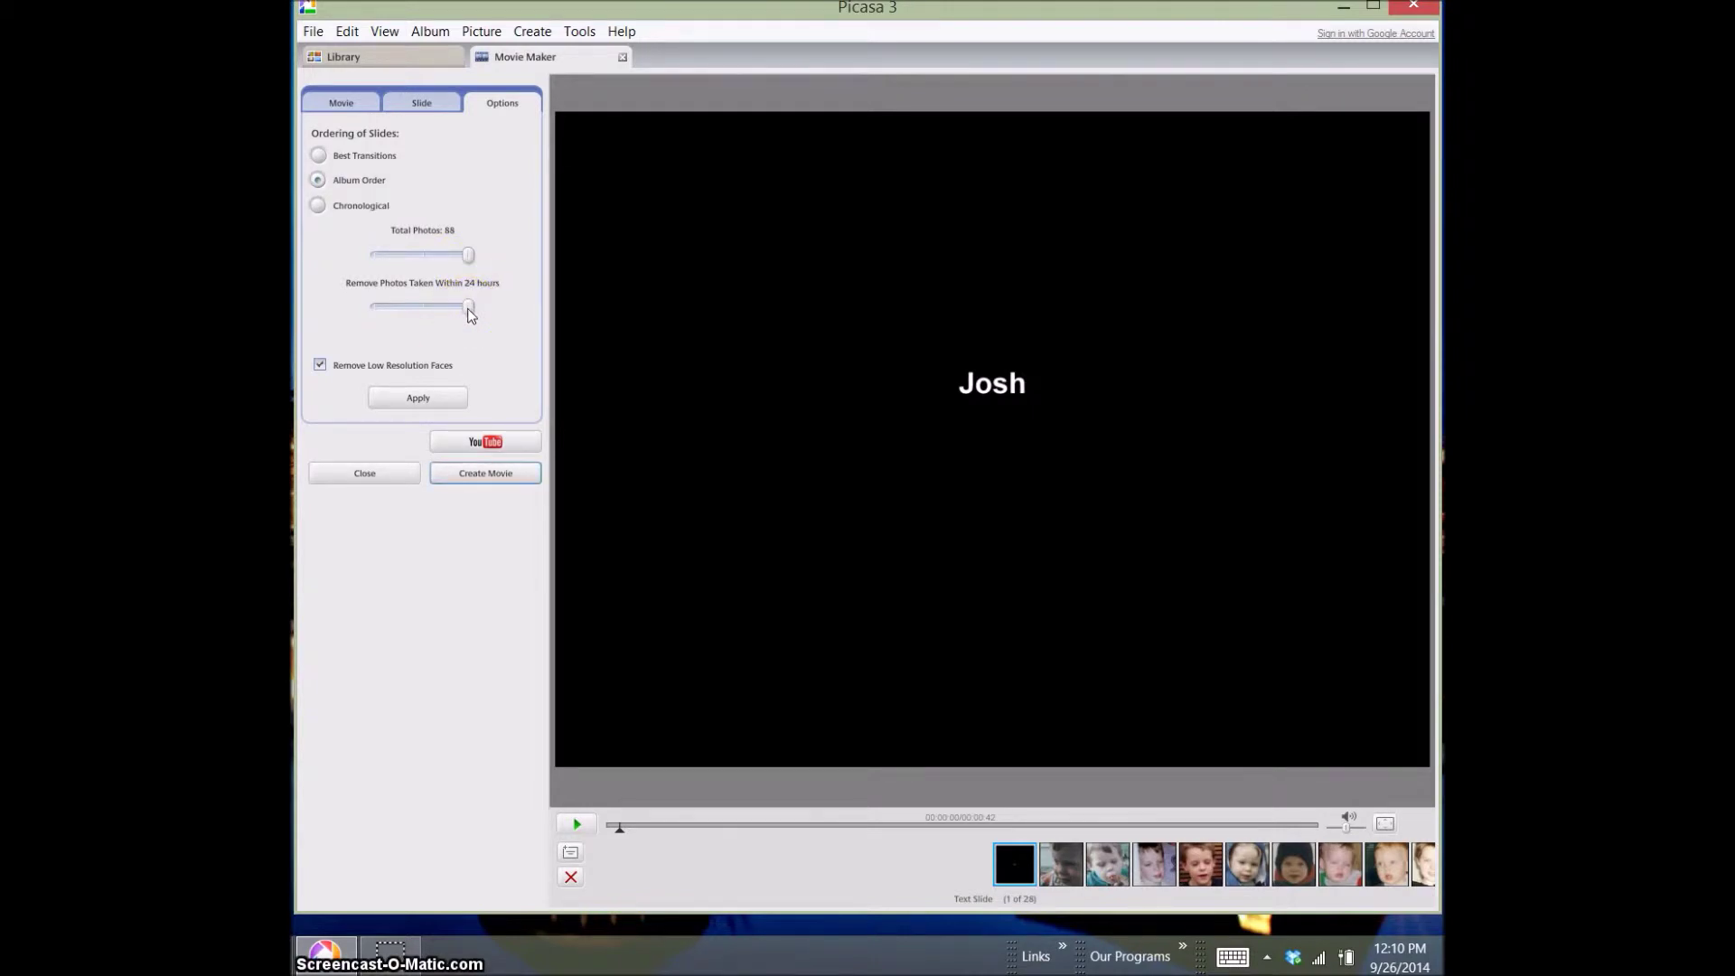
left_click_drag(470, 314, 360, 307)
left_click(320, 365)
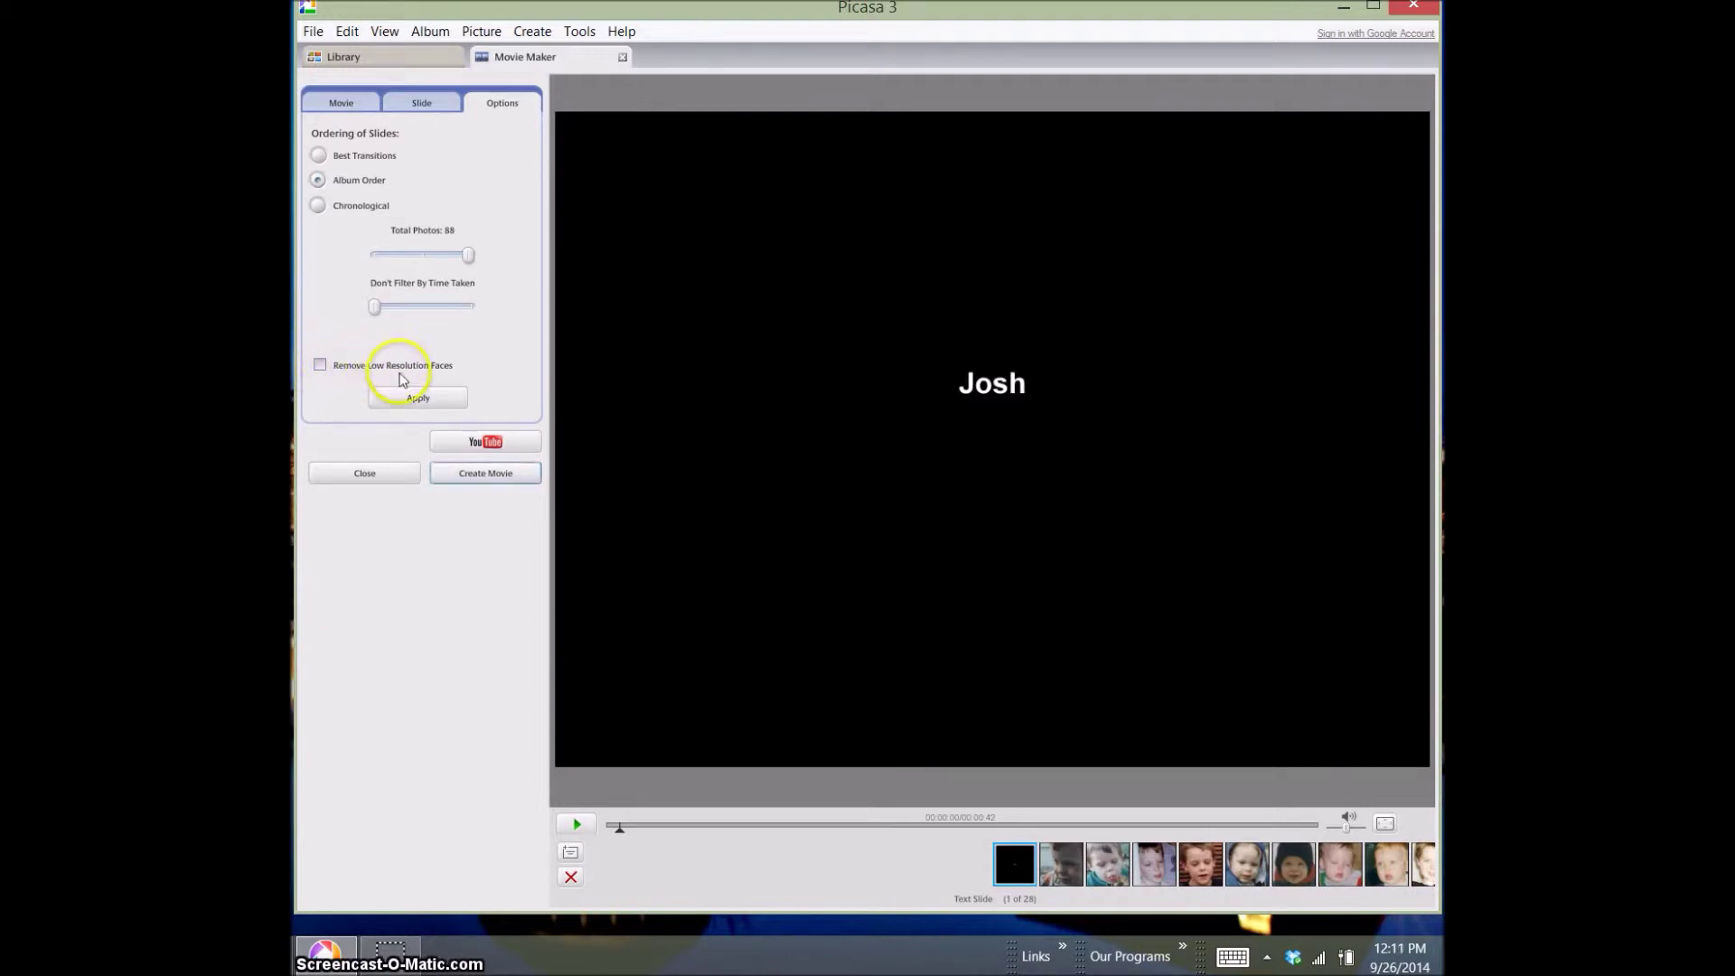
left_click(417, 405)
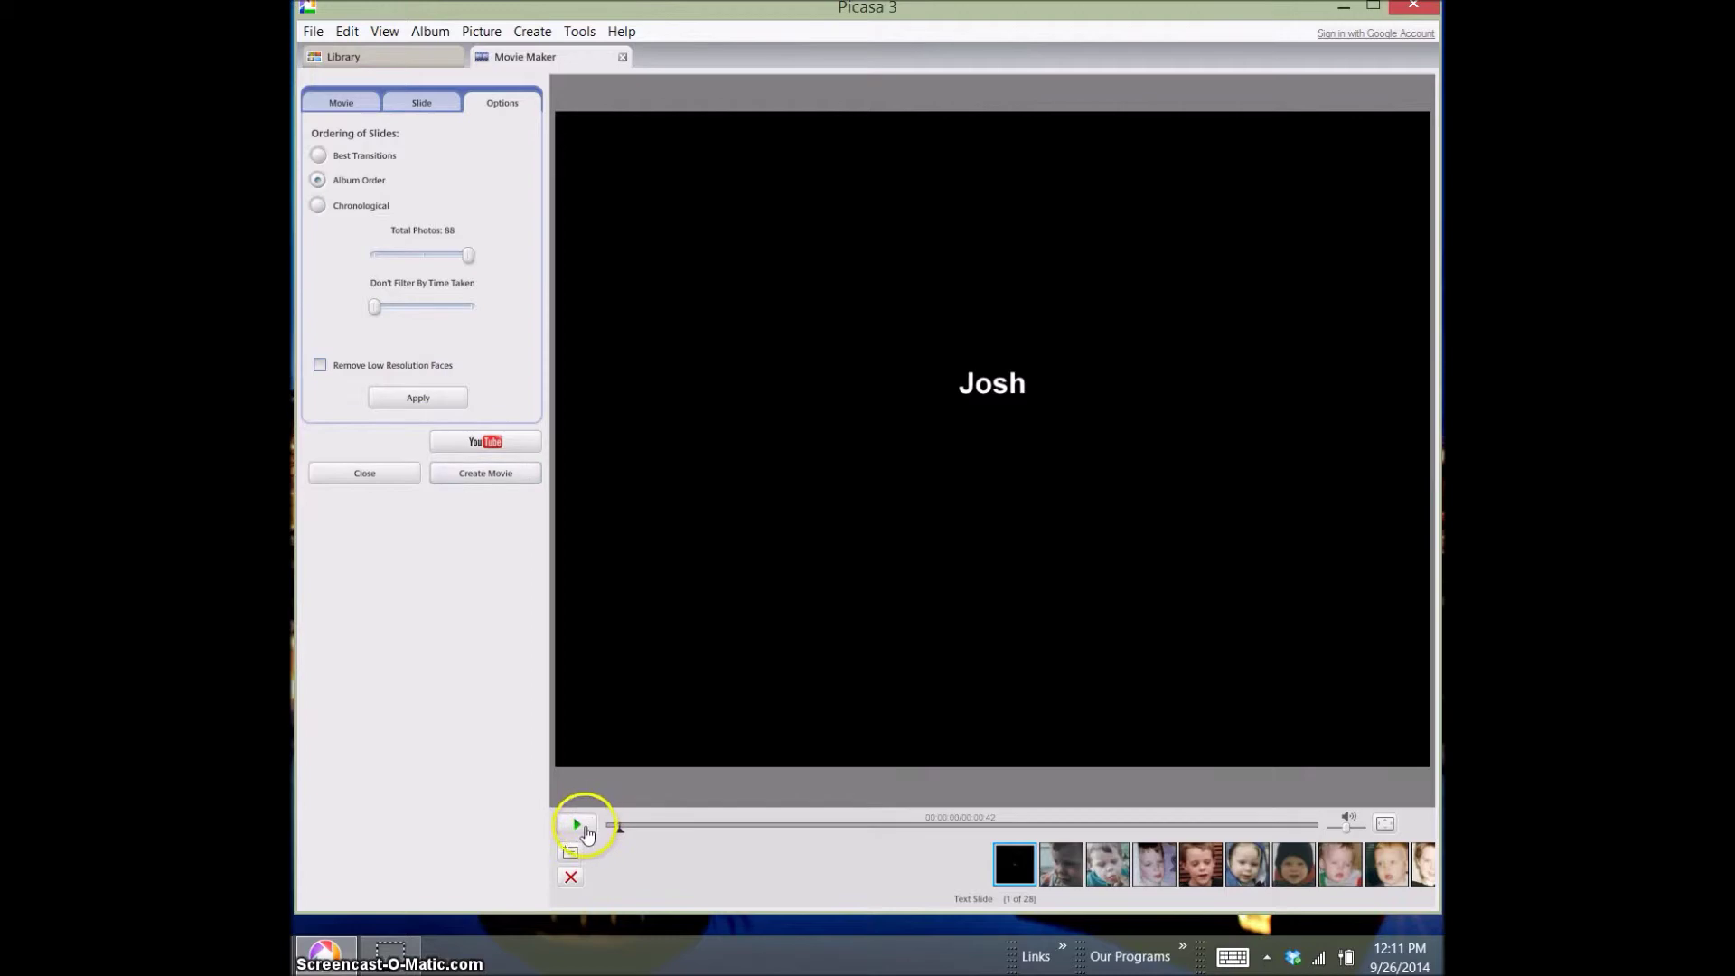
left_click(578, 825)
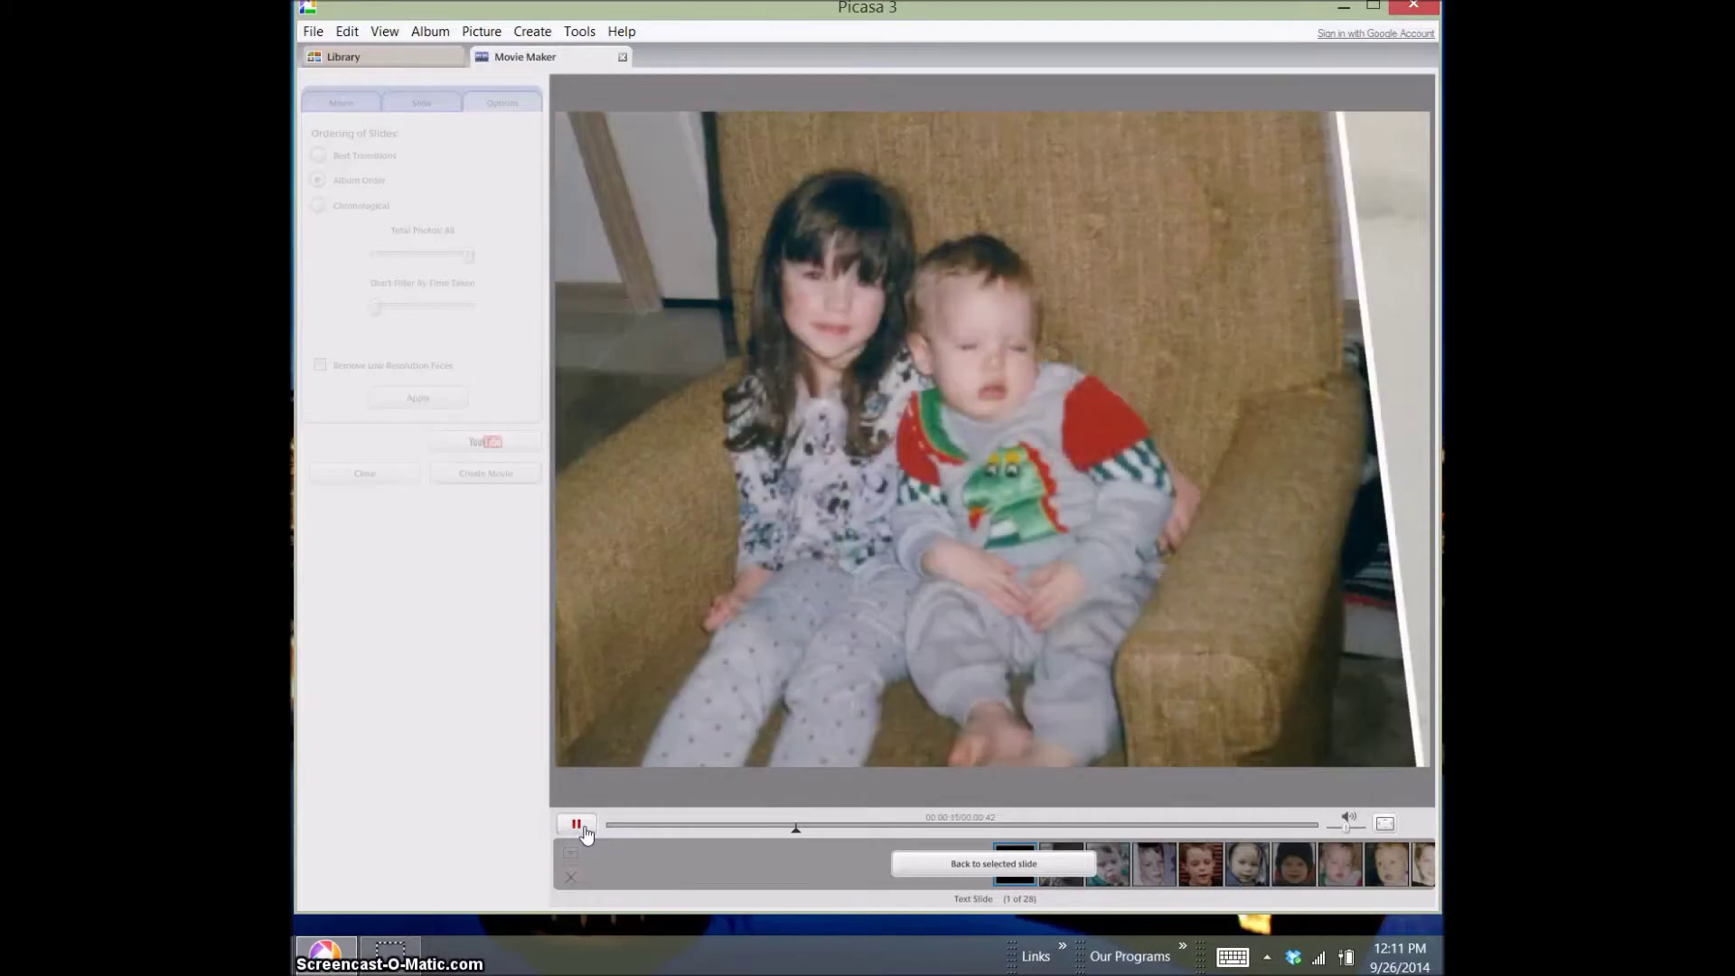
left_click(577, 826)
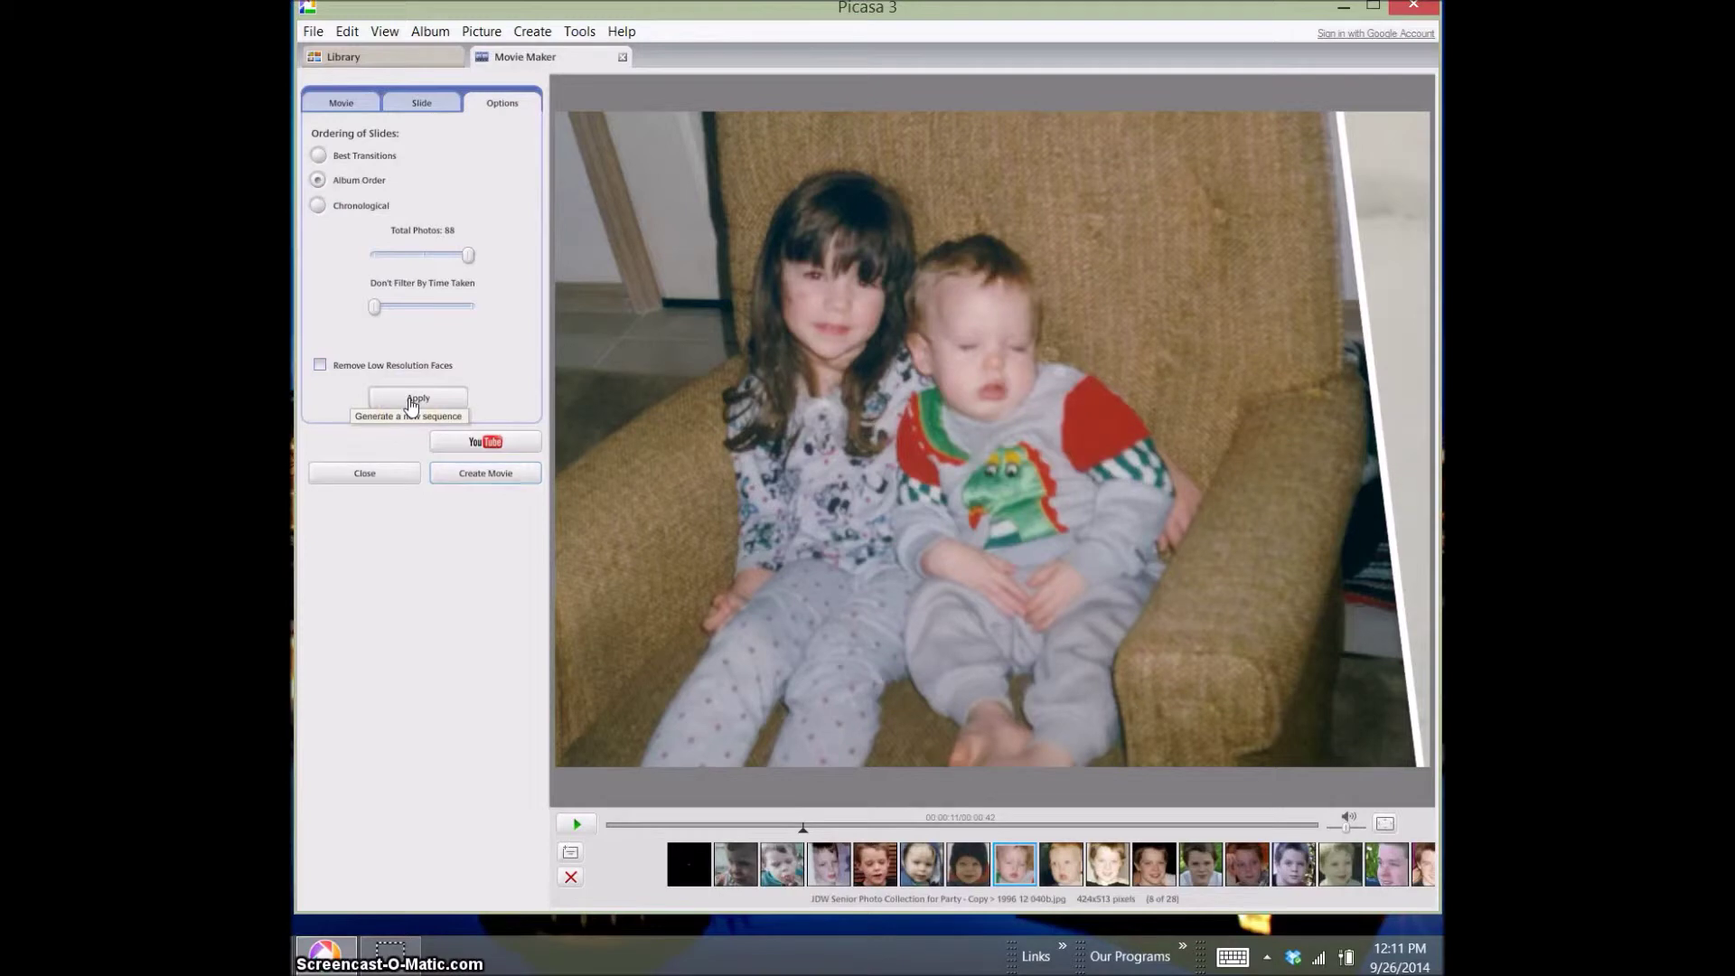
Apply and confirm the new movie options, then preview the regenerated 89-slide movie
left_click(411, 404)
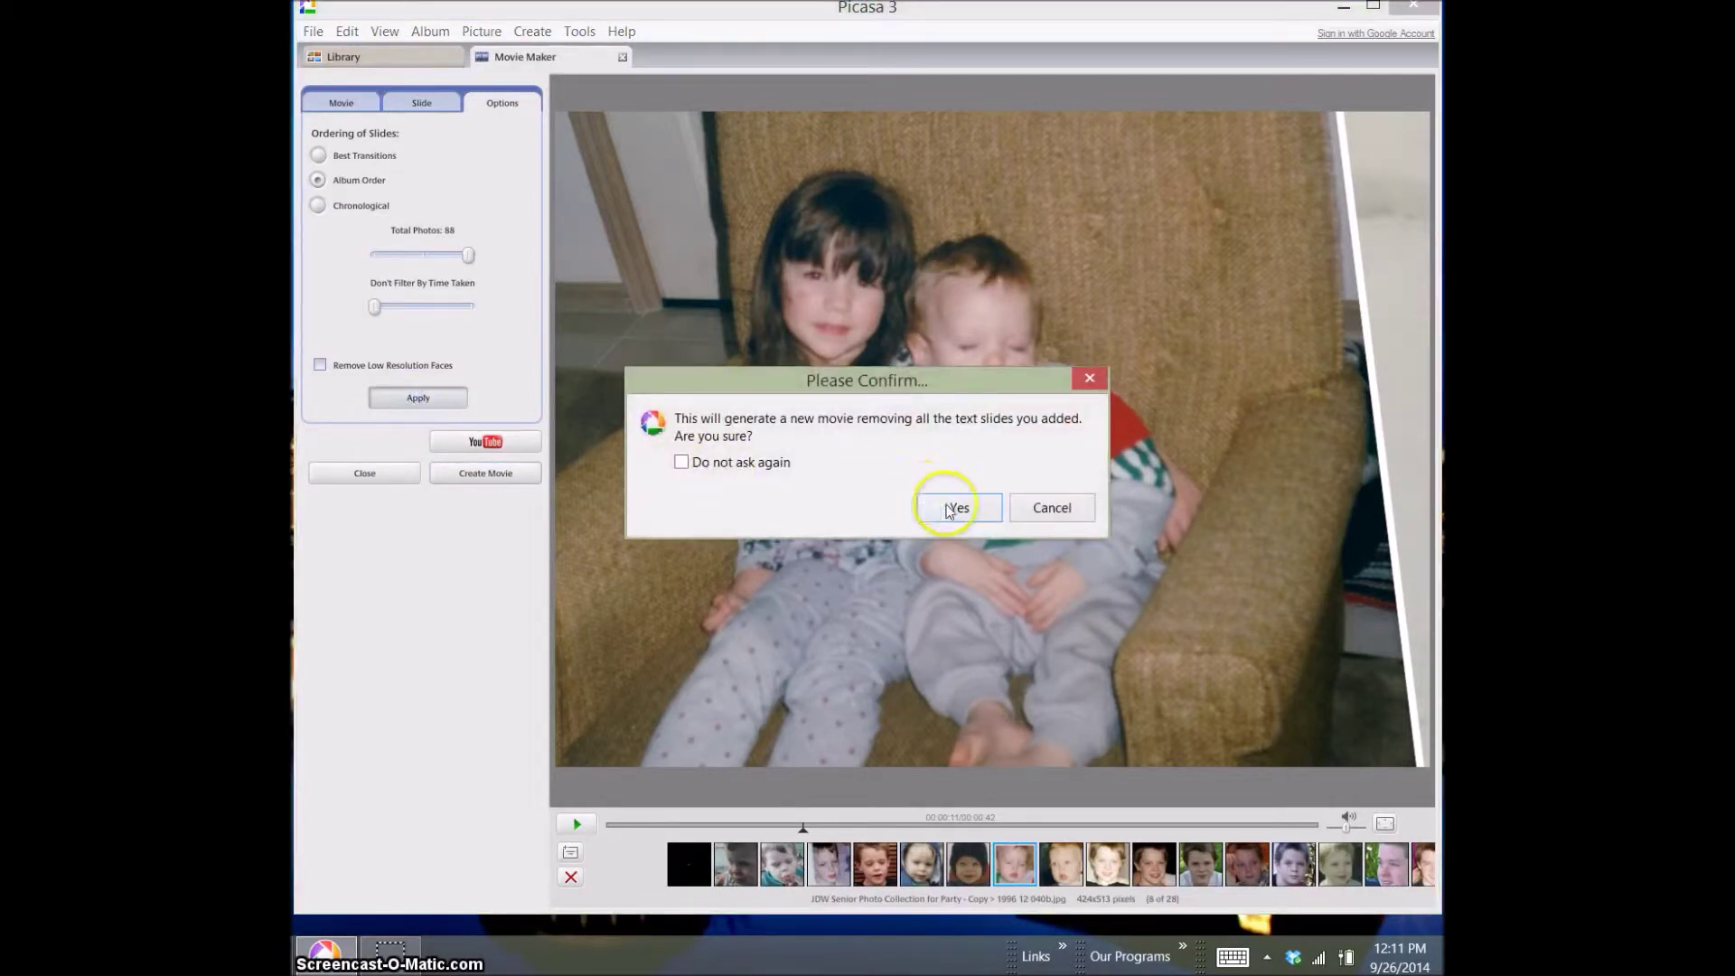
left_click(956, 512)
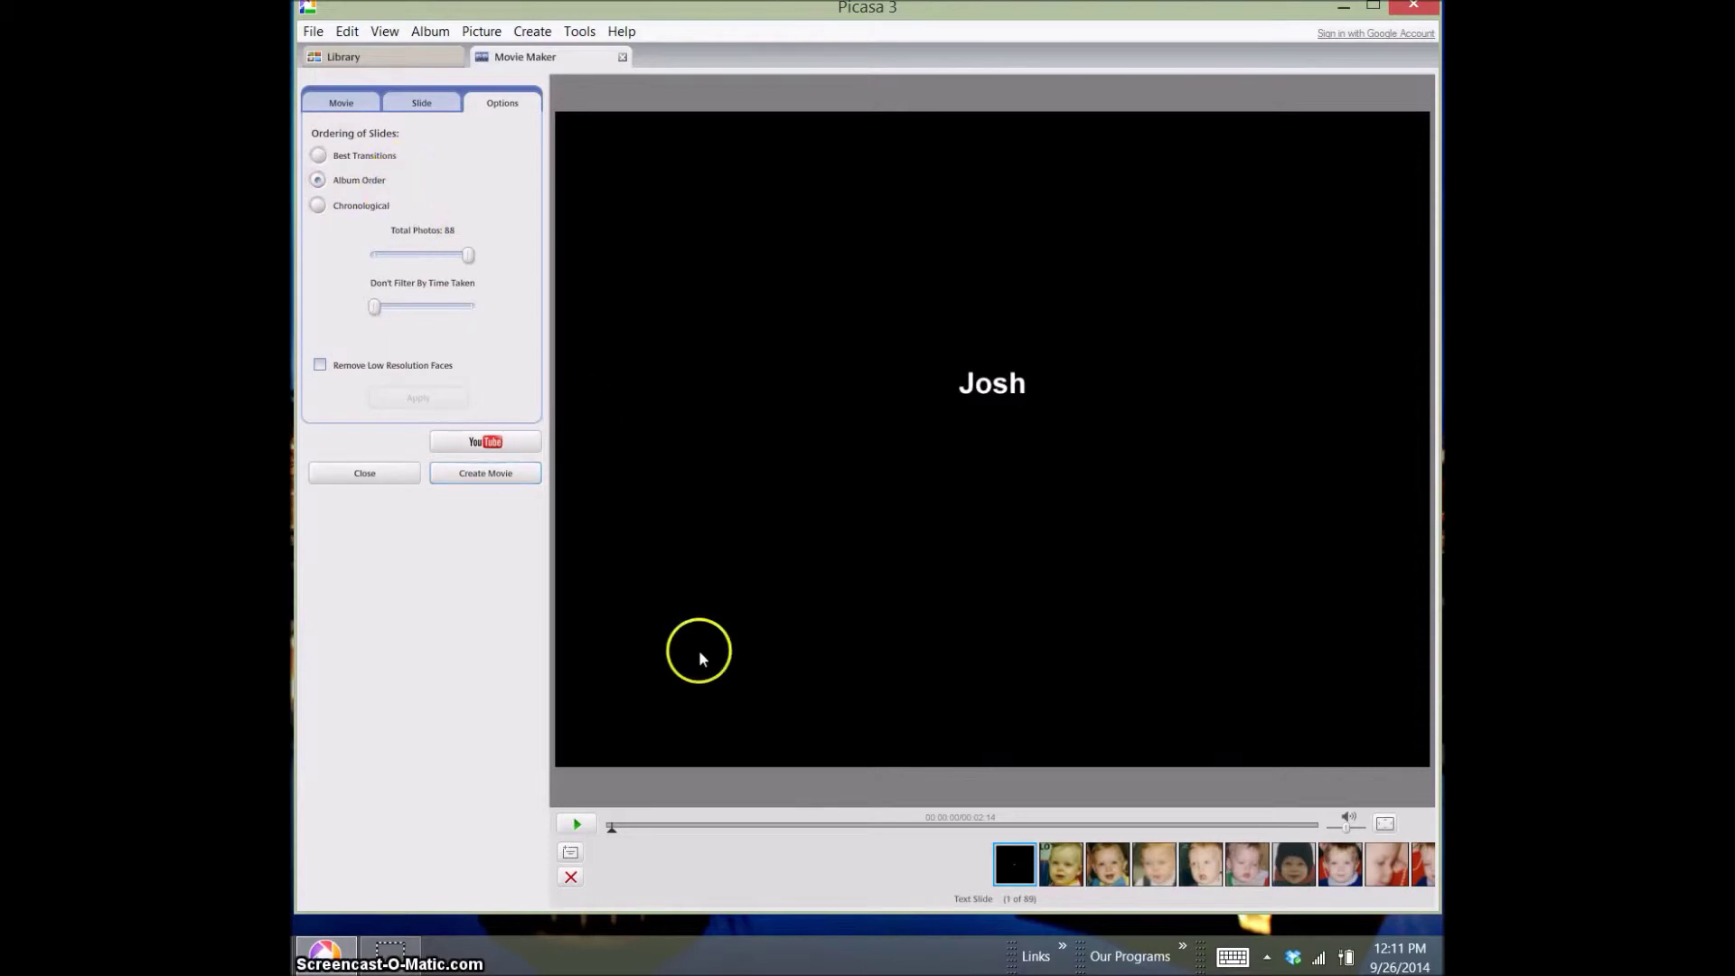
left_click(577, 826)
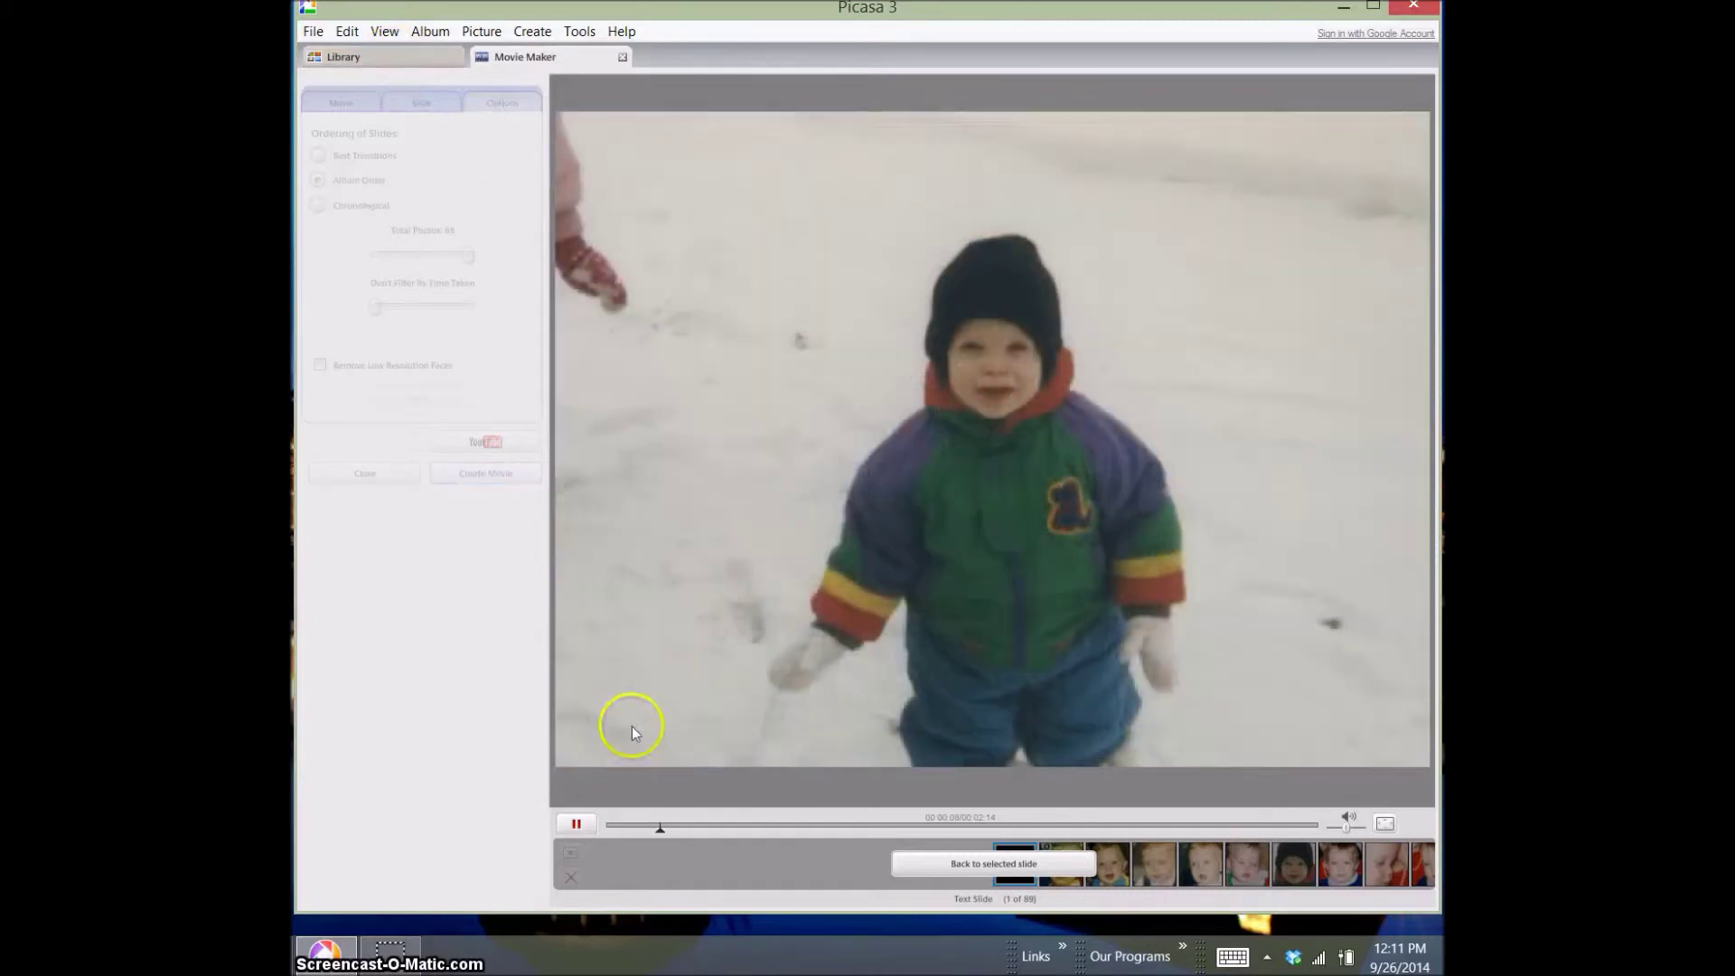
left_click(576, 824)
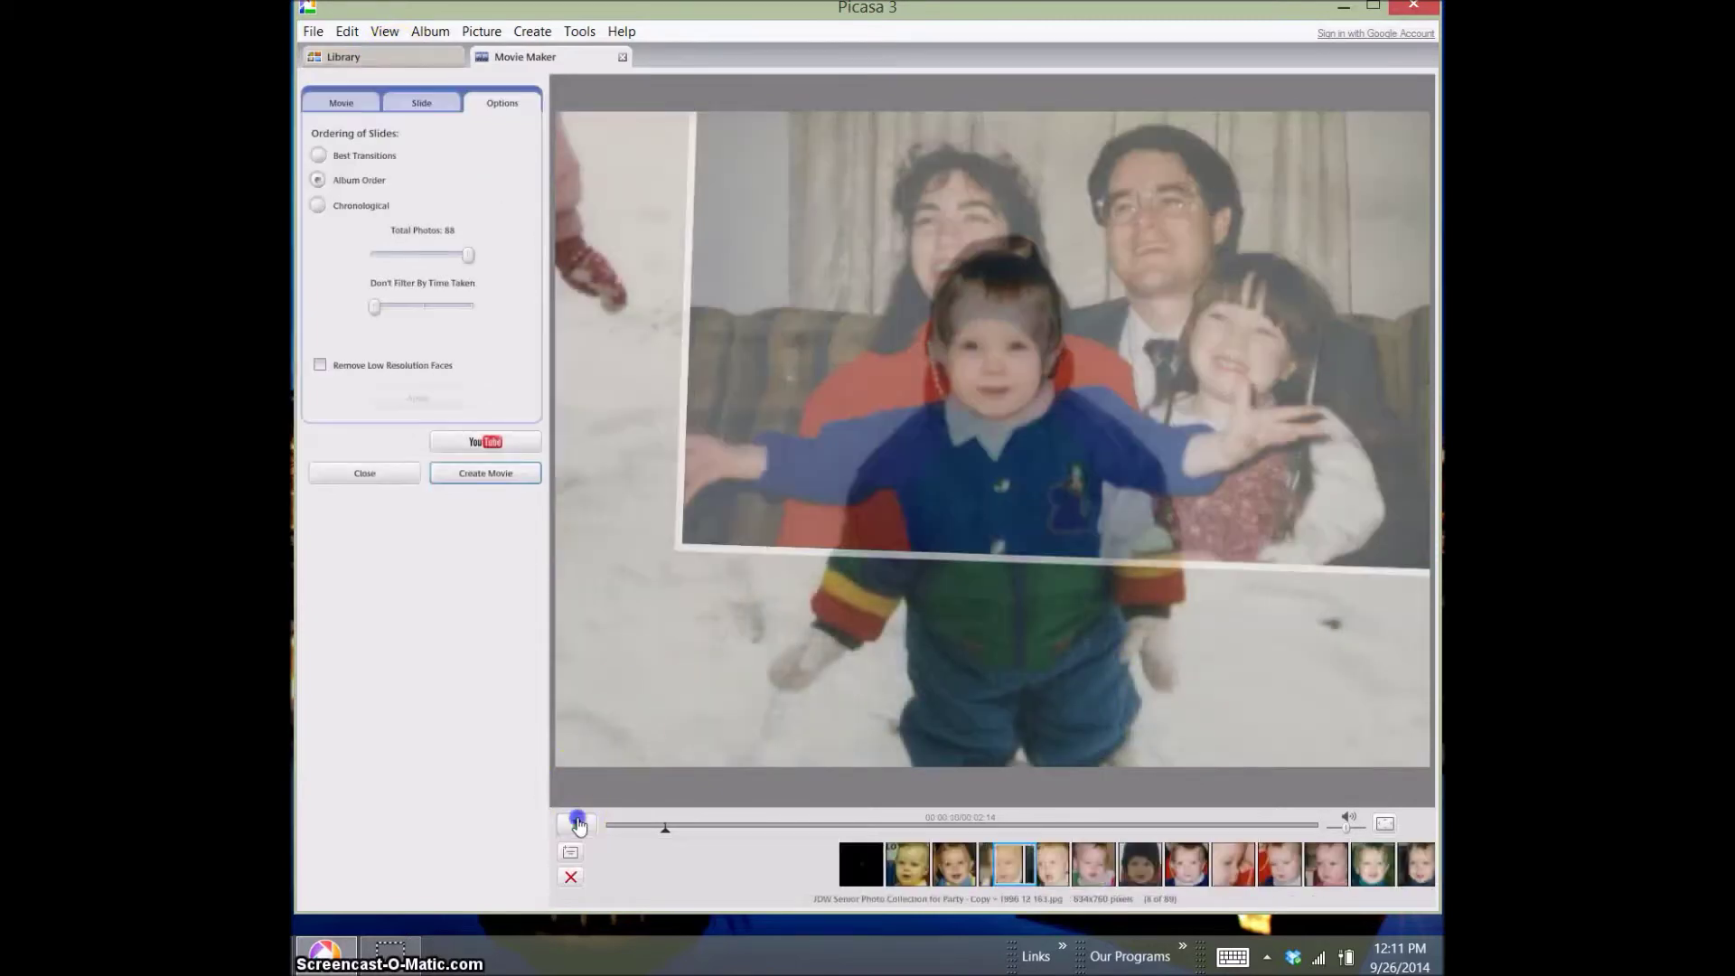
Load '03 The Hidden Face of God' from Music as the movie's soundtrack
left_click(341, 102)
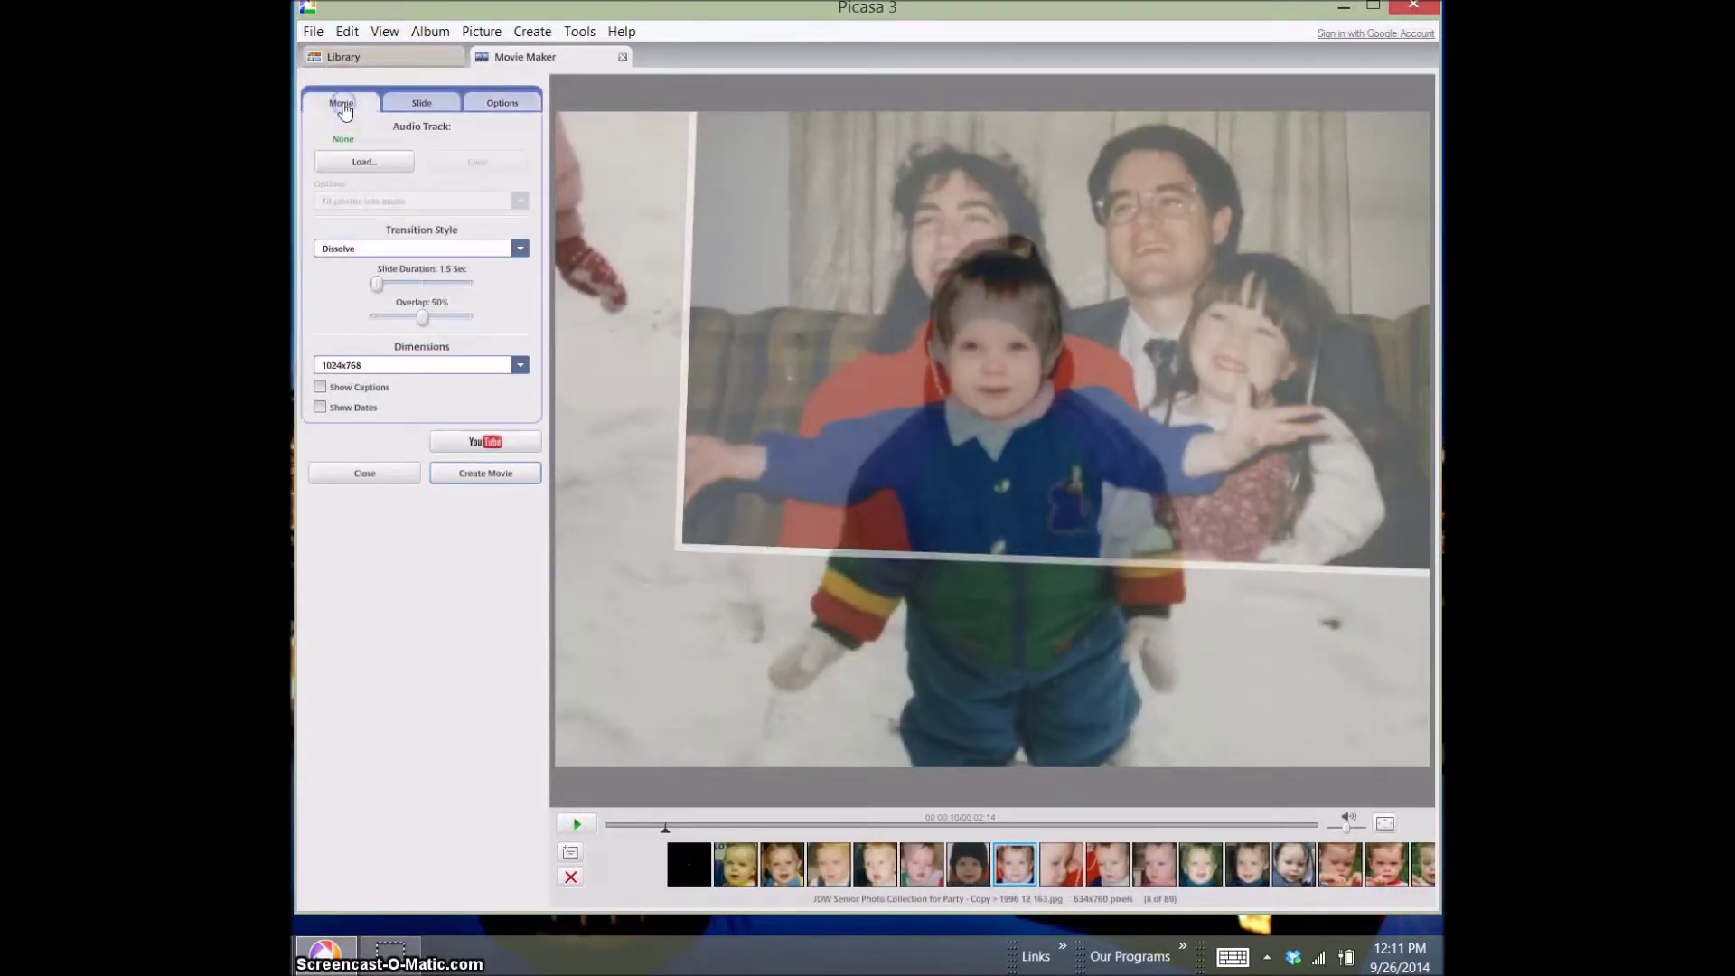
left_click(392, 166)
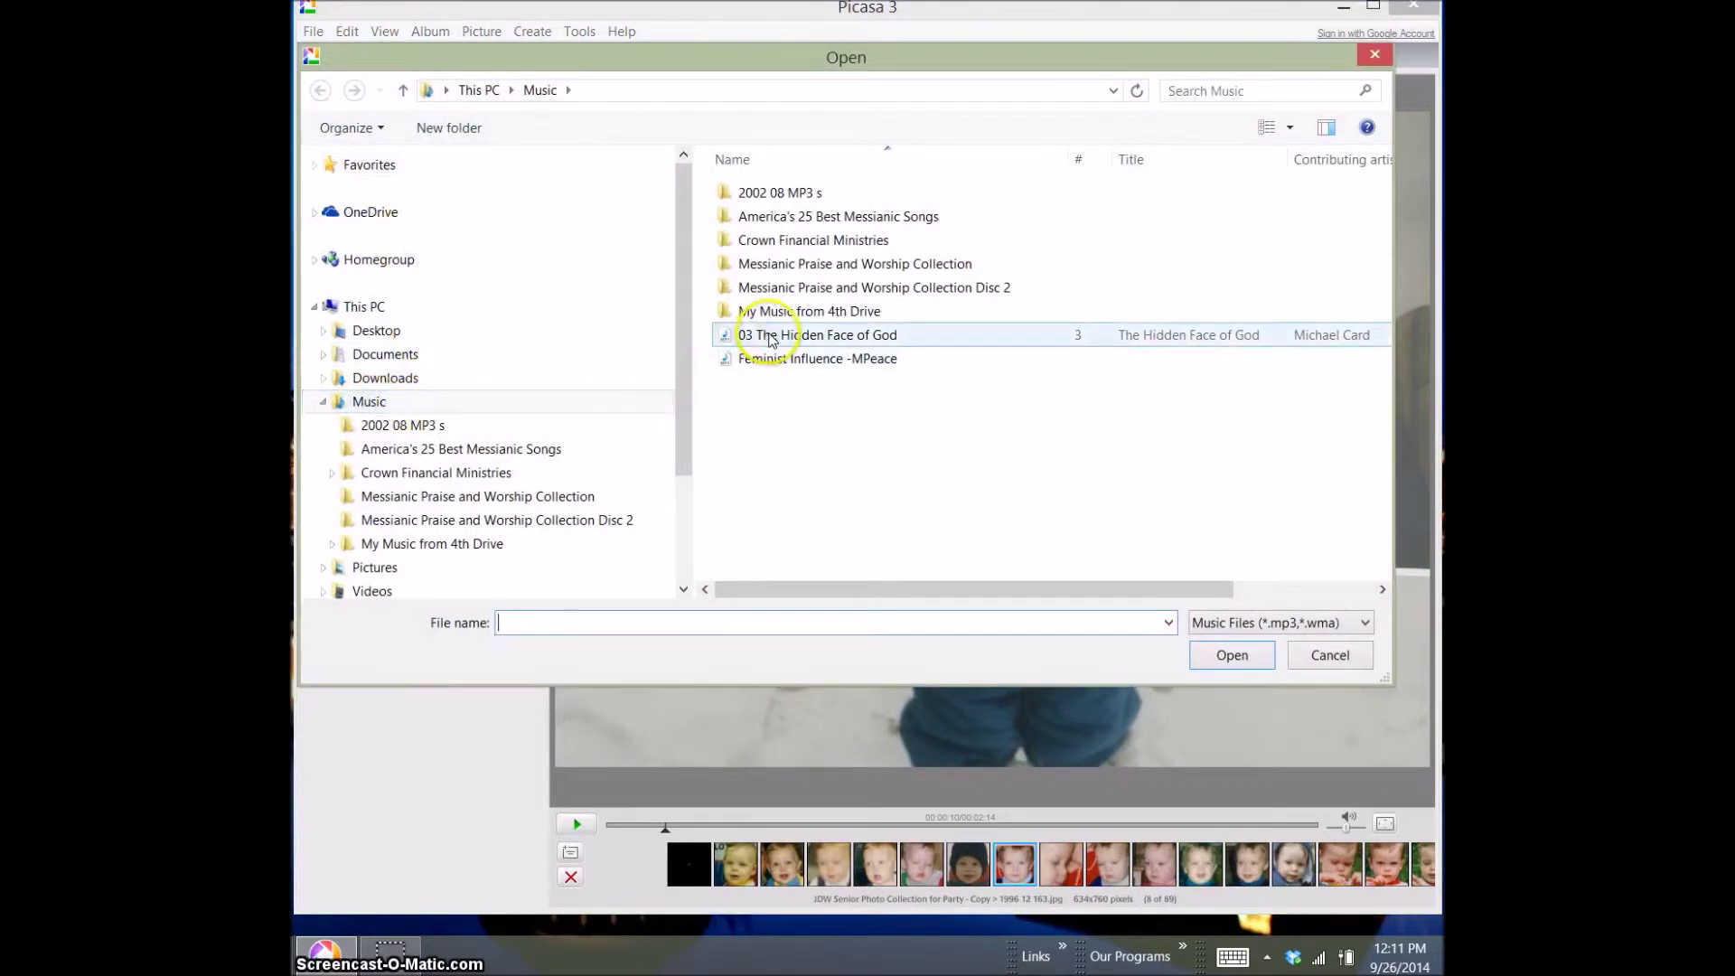
left_click(770, 336)
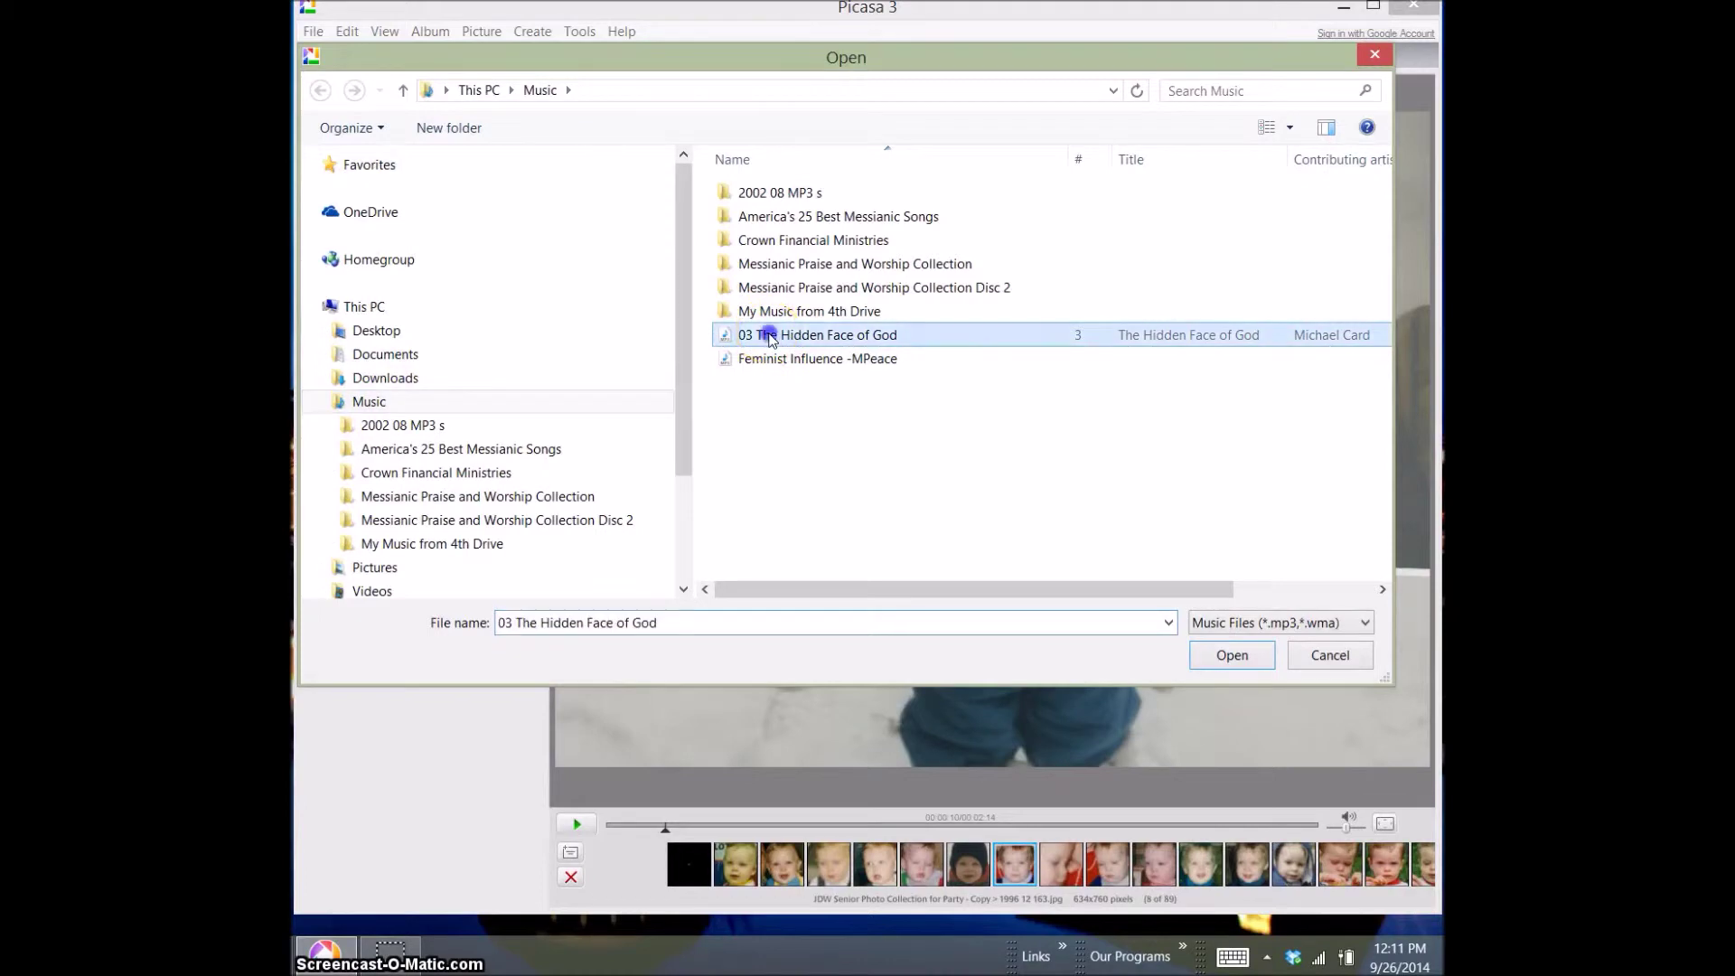
left_click(1234, 657)
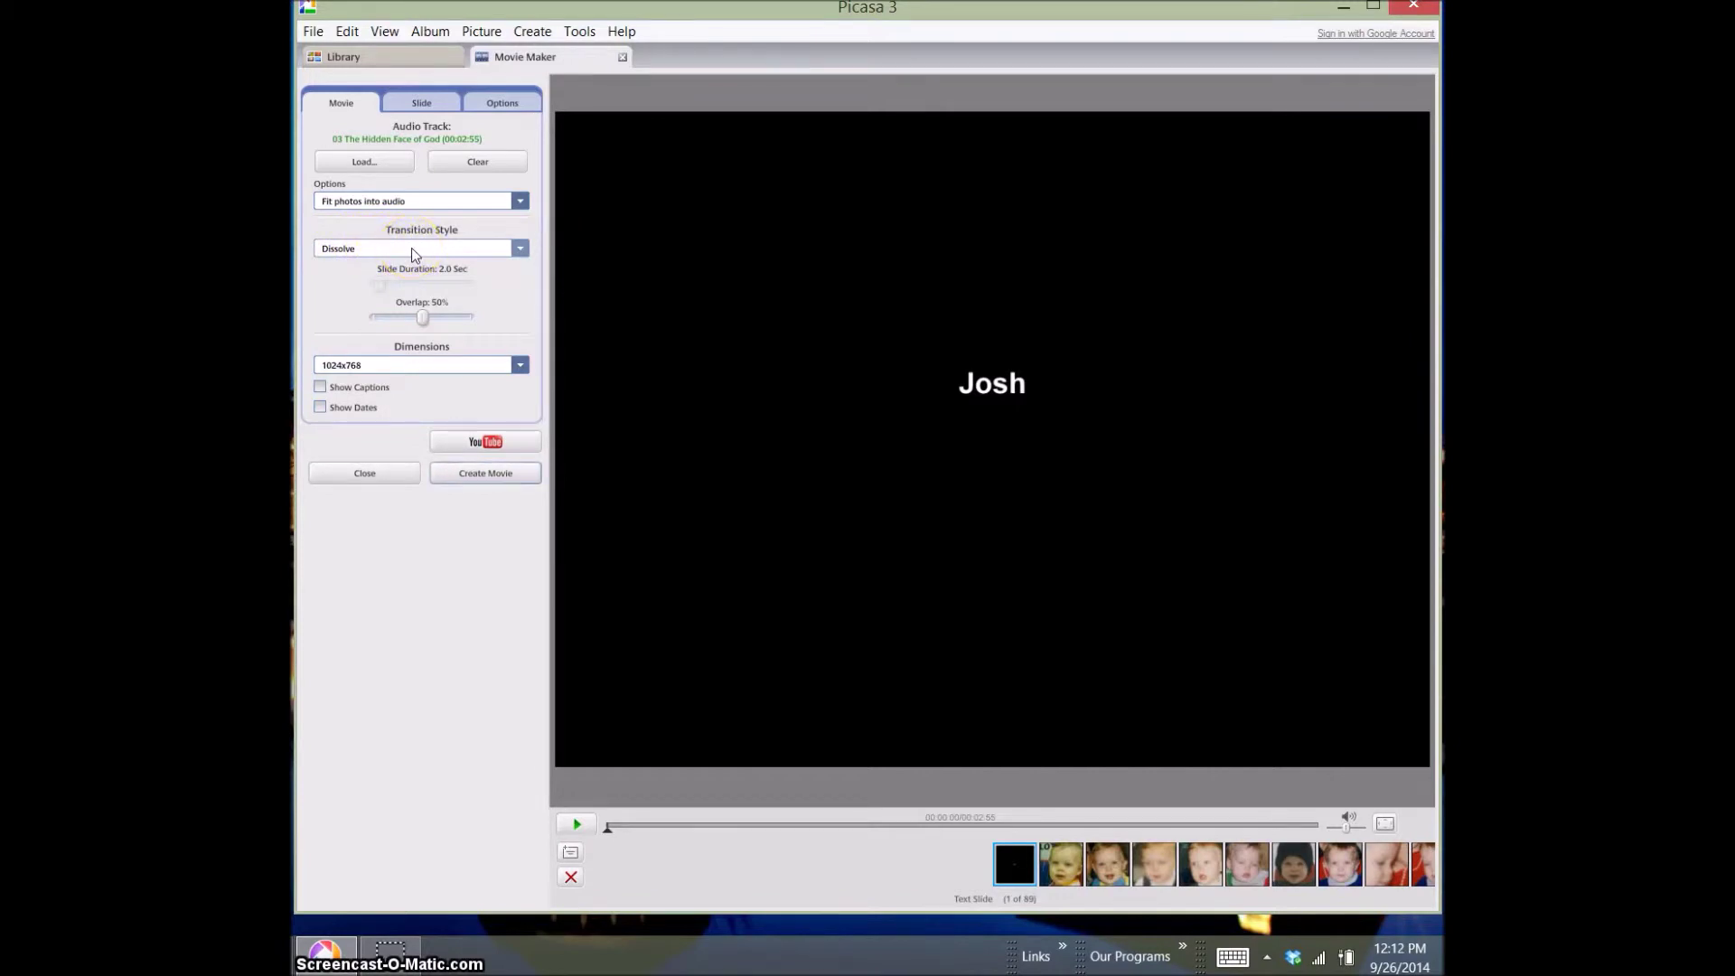
Add 'Graduation' as a second title line, preview it, and render the movie as Josh4.wmv
left_click(421, 102)
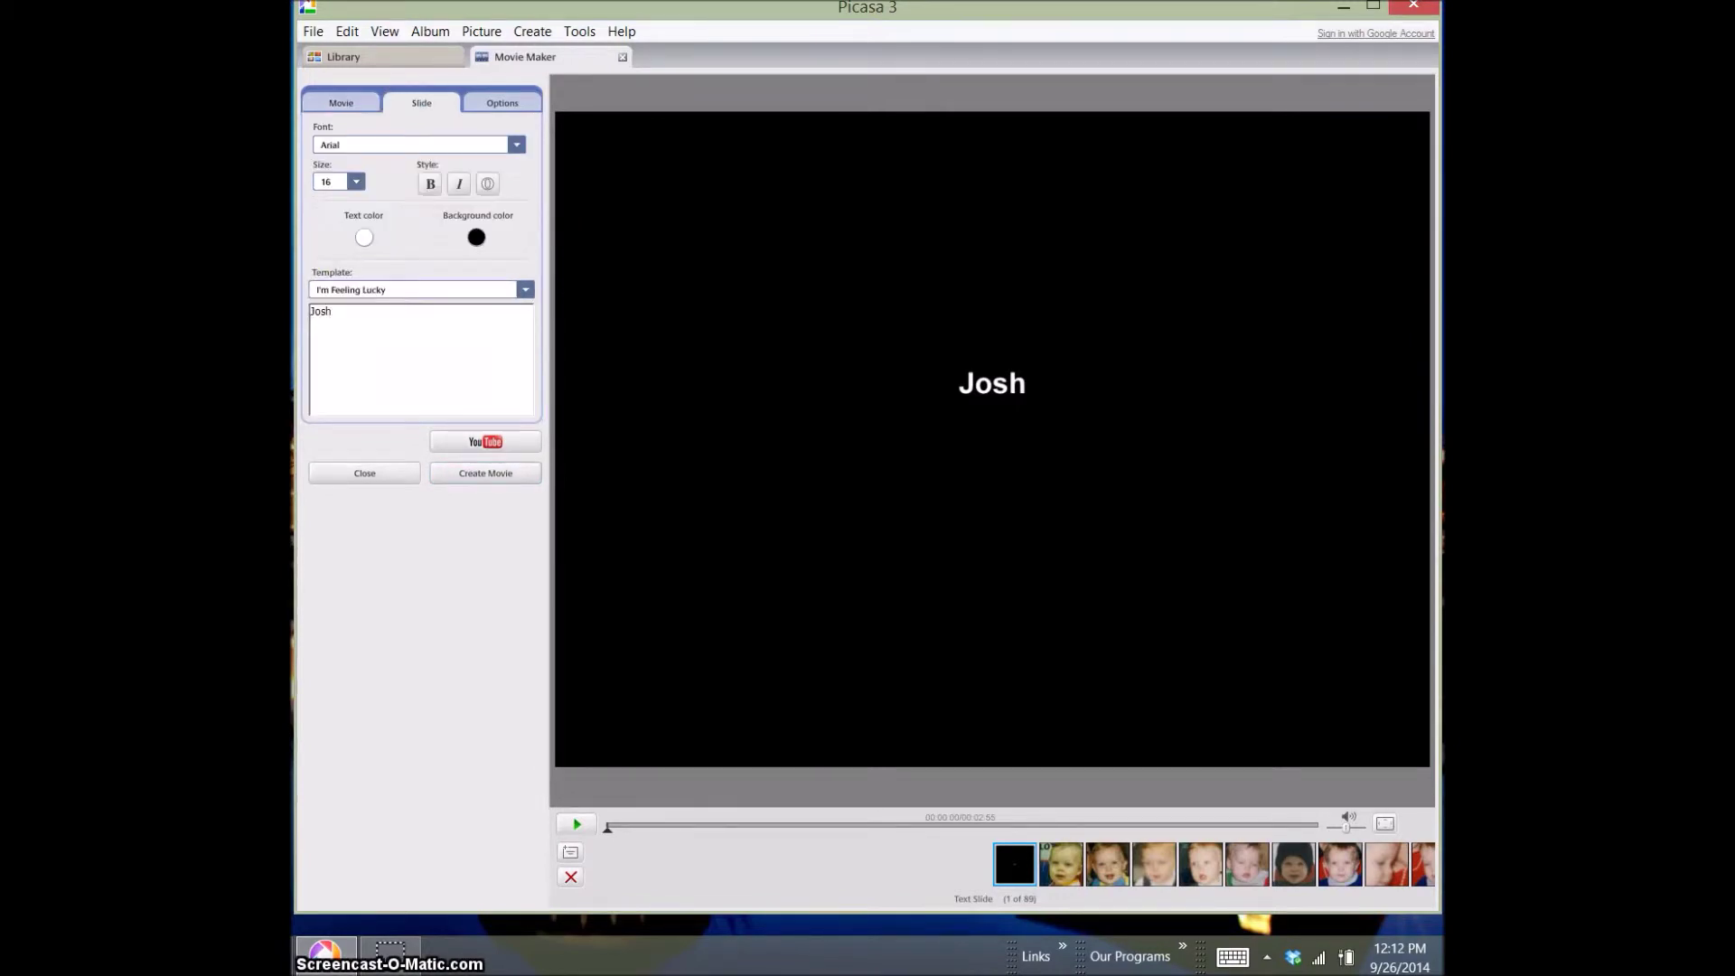
key("Return")
type("Graduation")
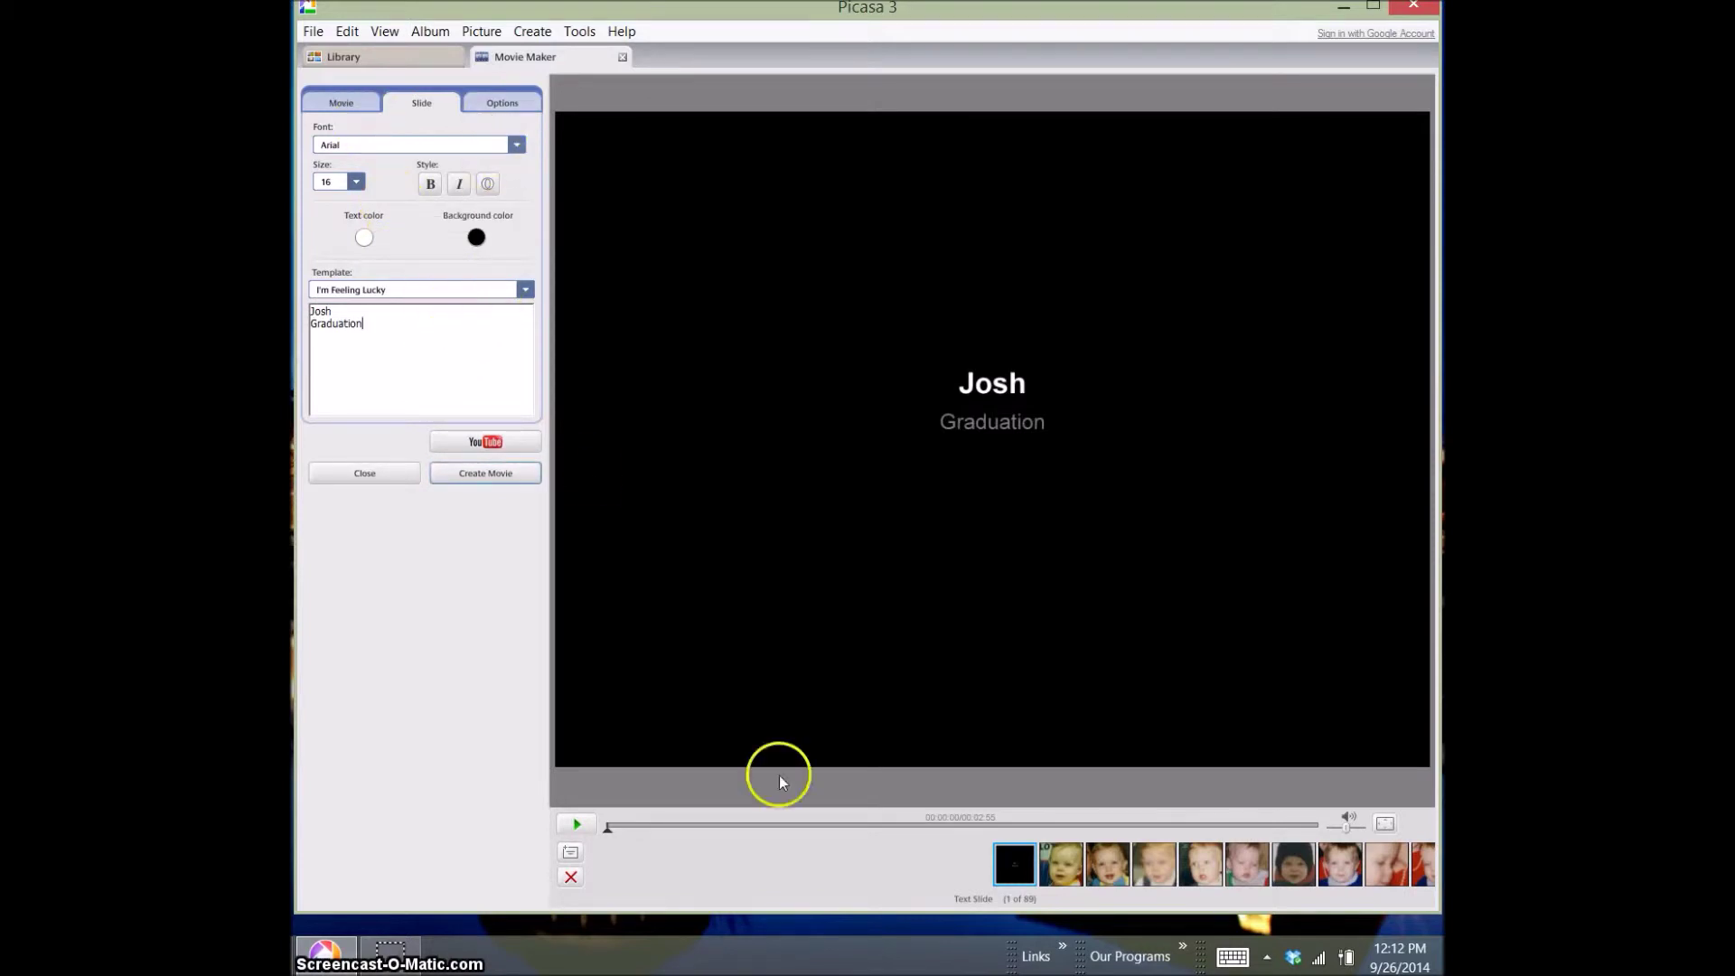
left_click(583, 830)
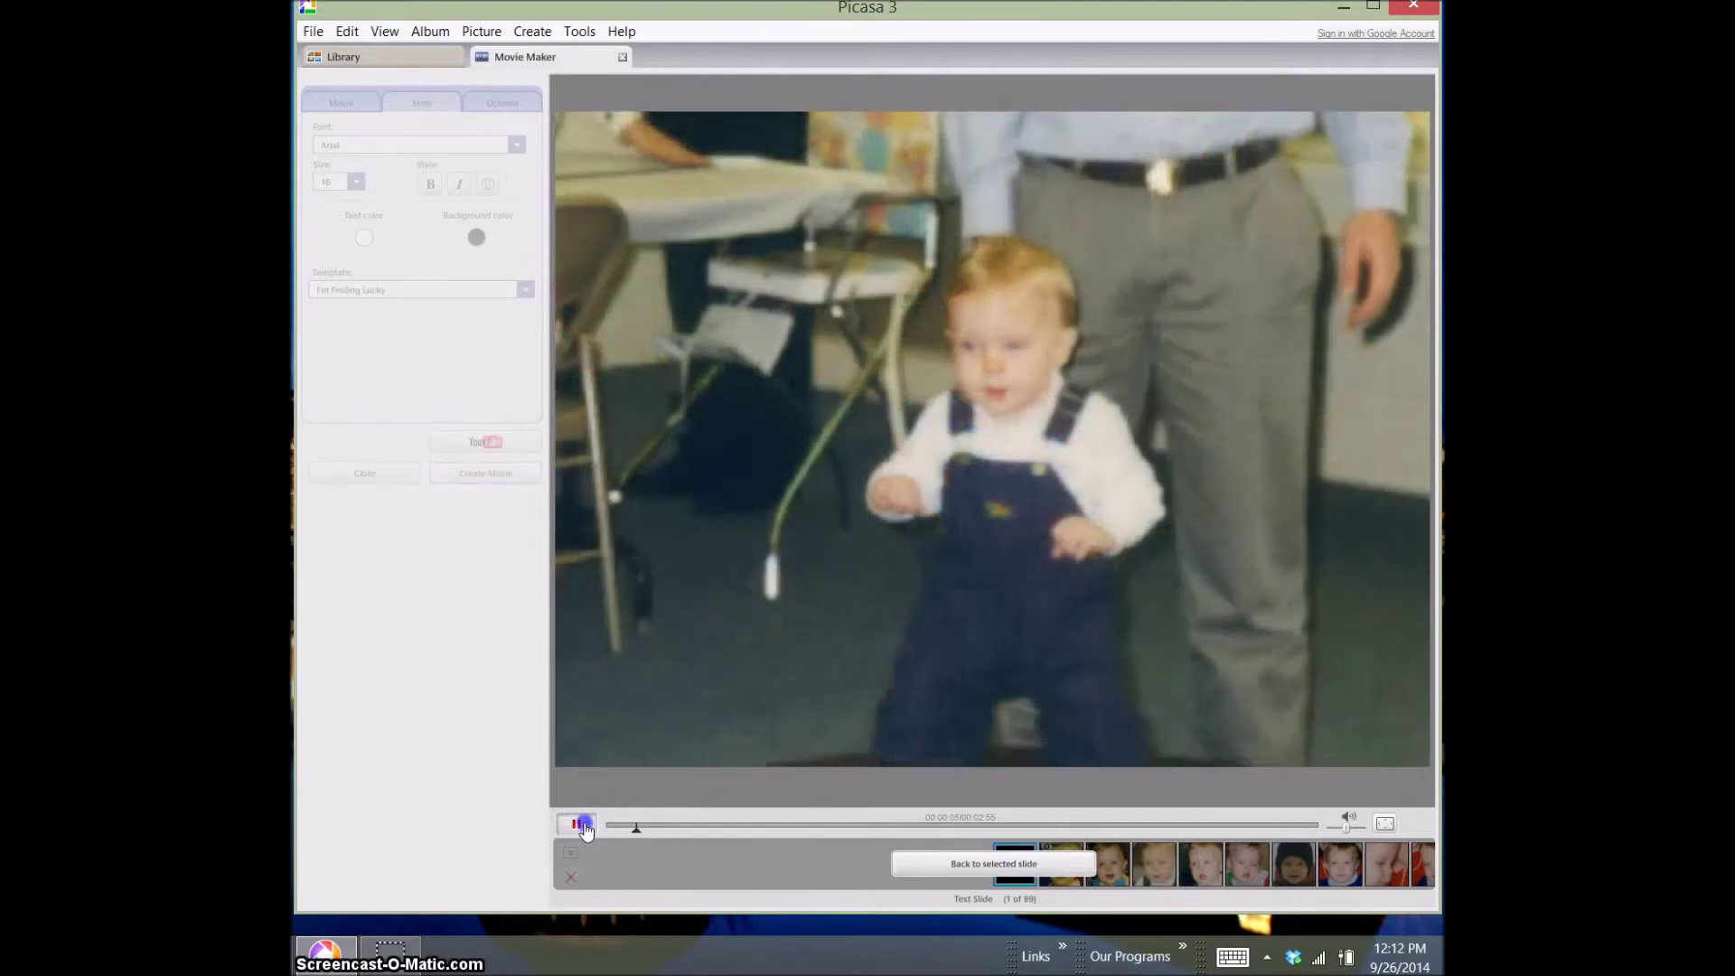
left_click(585, 827)
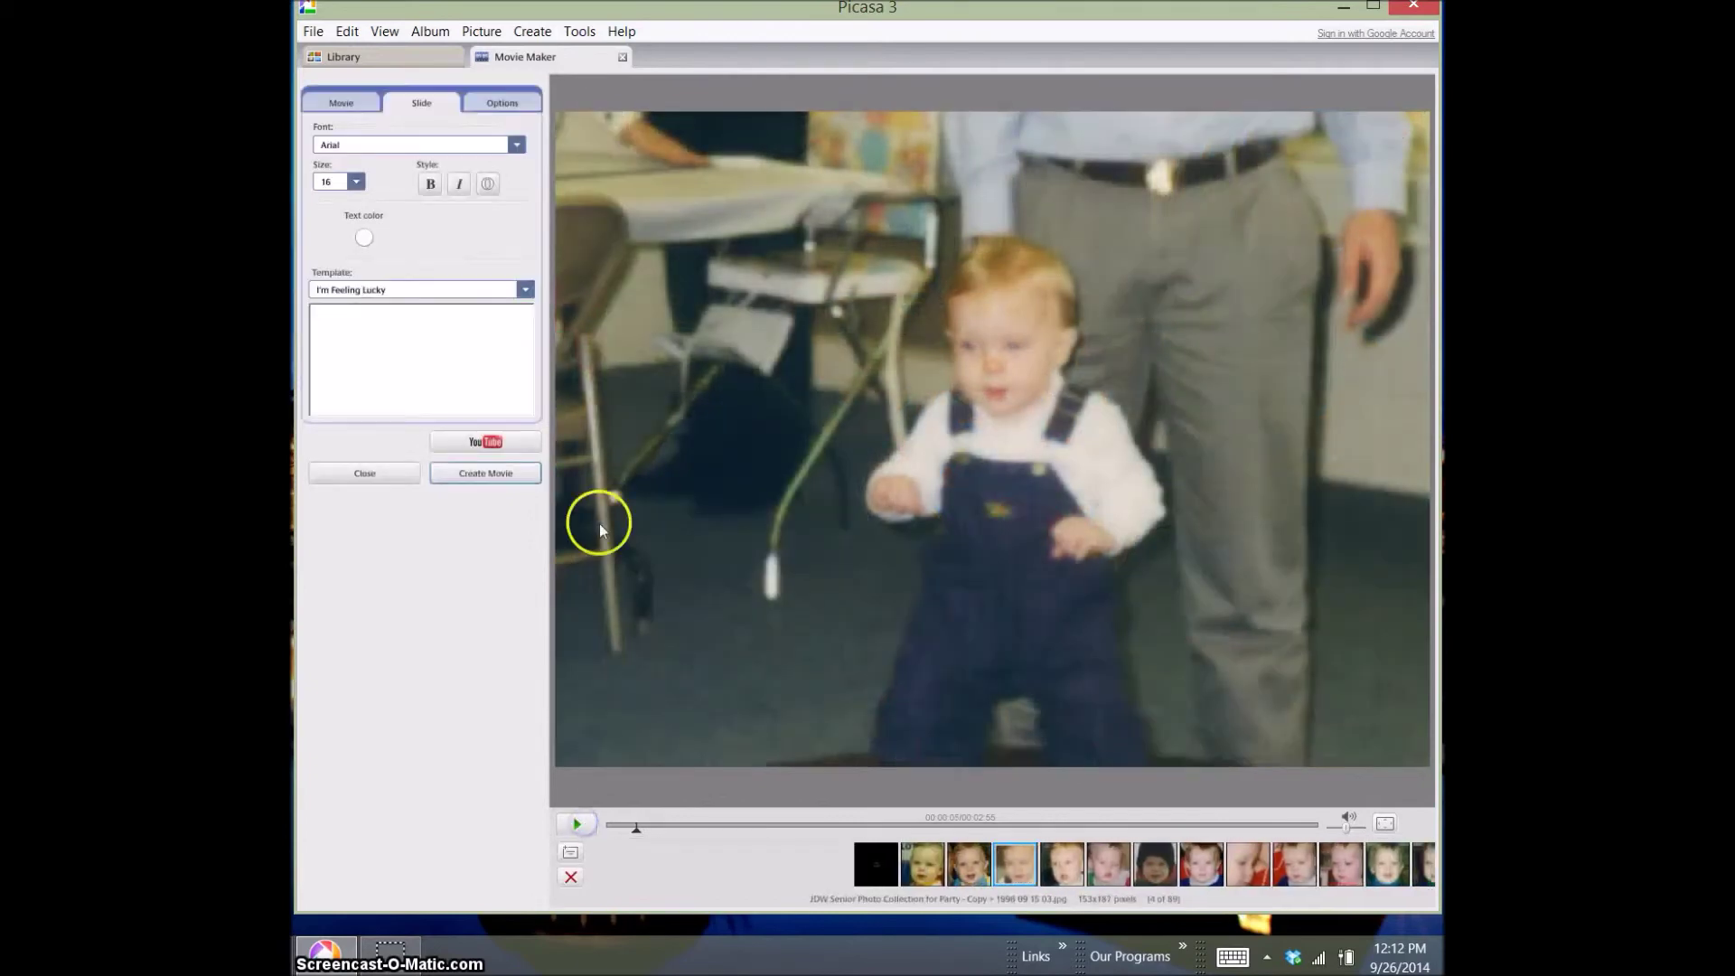
left_click(489, 480)
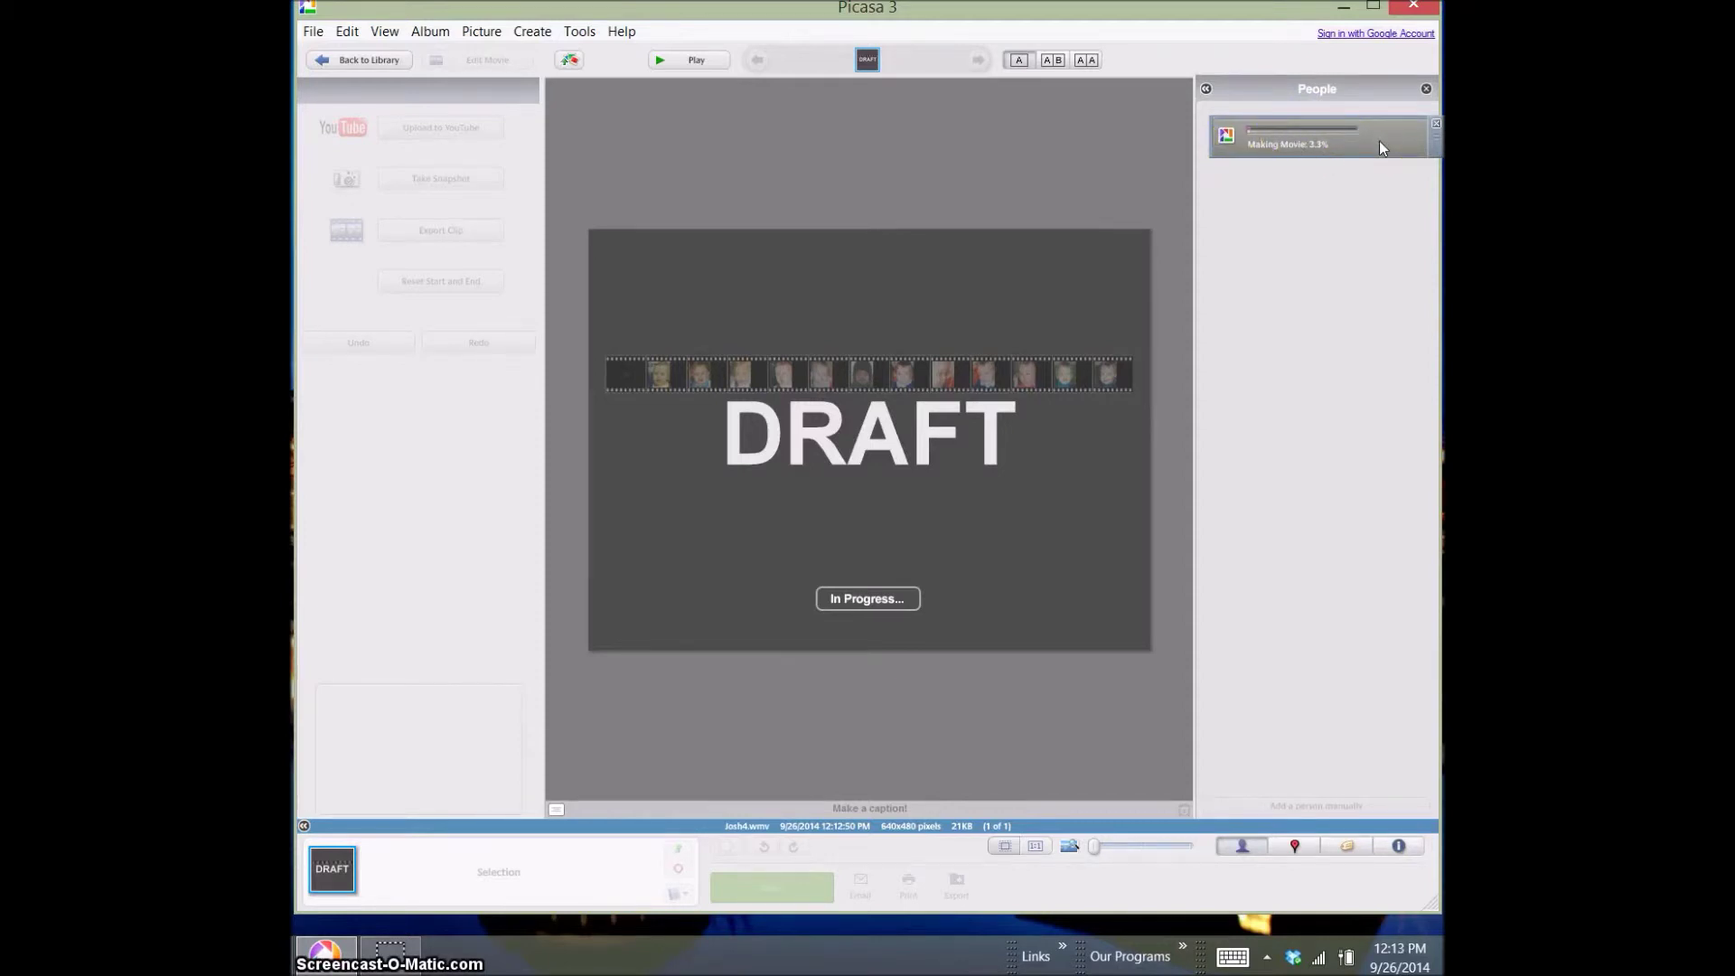
Render the Josh face movie so Josh4.wmv (about 150.1 MB) appears in the Movies folder
key("alt+p")
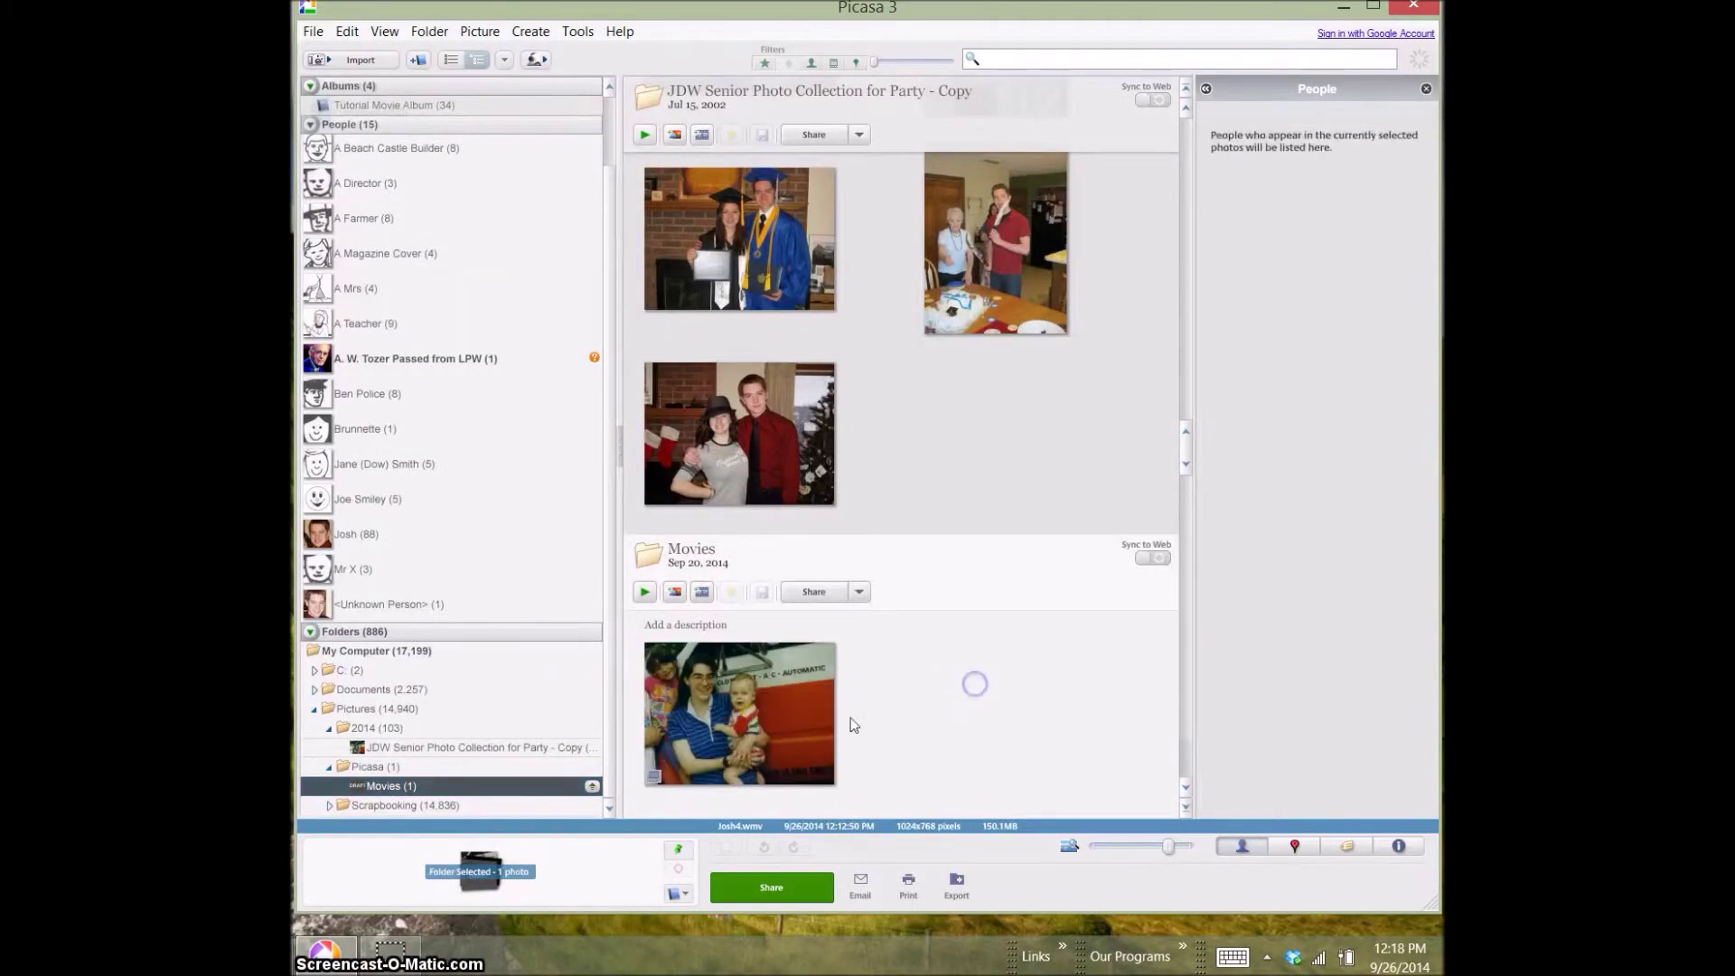
Play the finished Josh movie from the Movies folder, then pause it
left_click(697, 734)
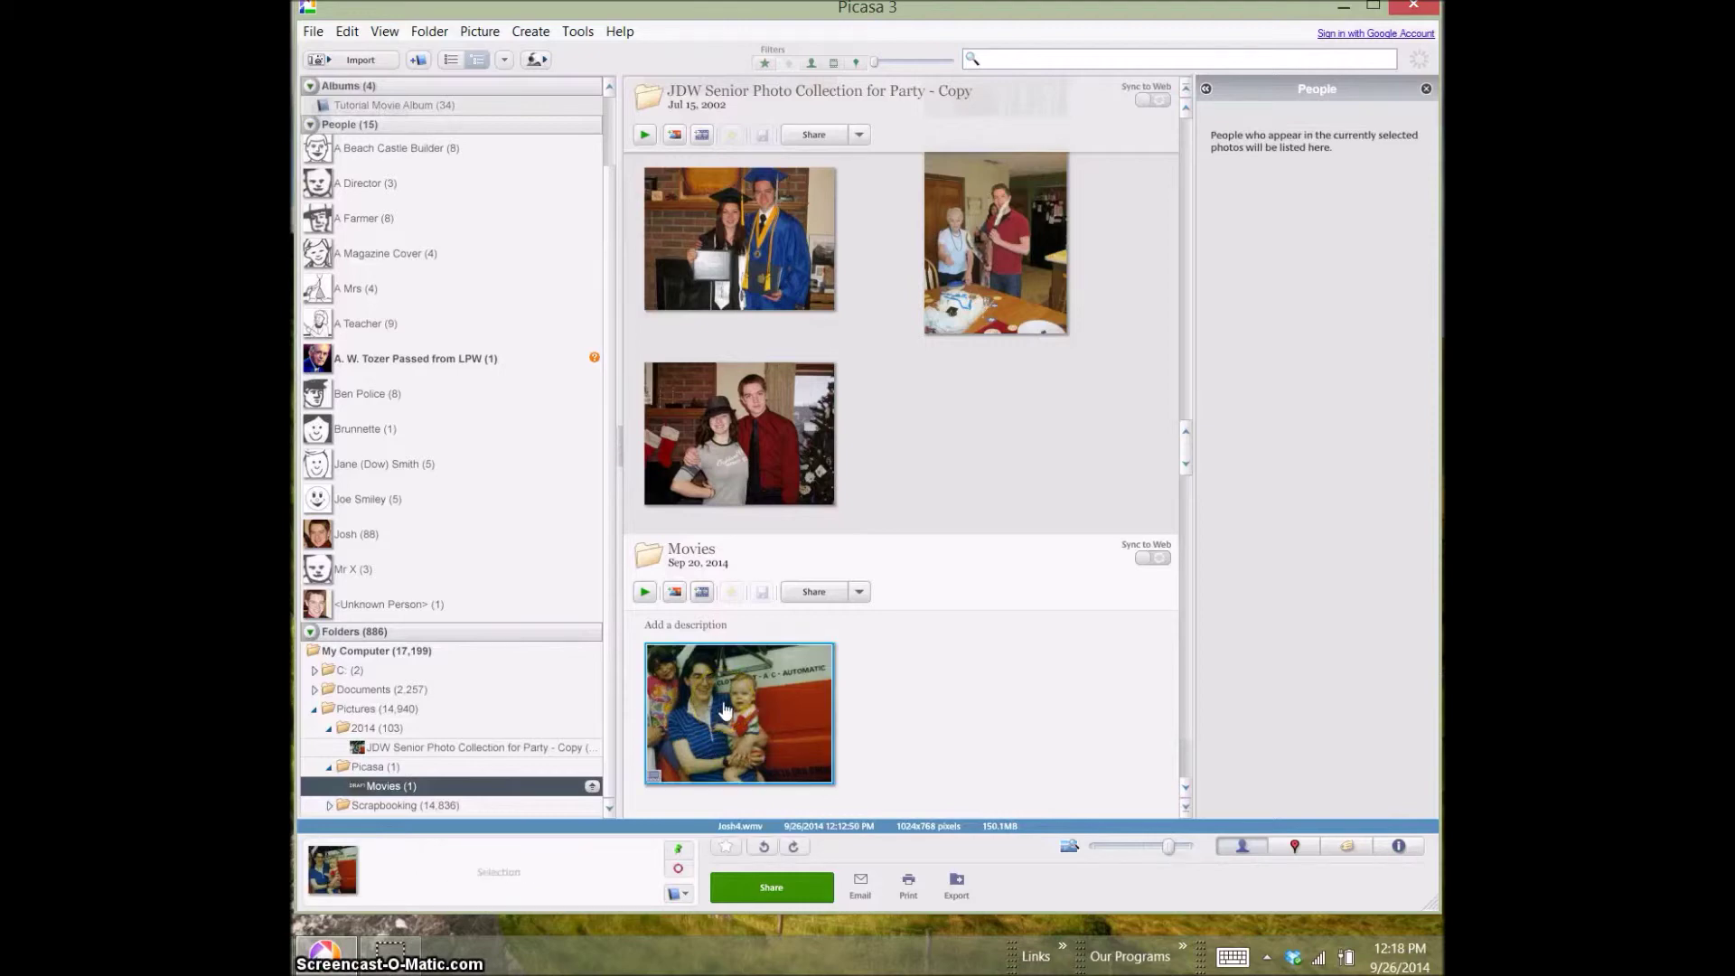
double_click(724, 708)
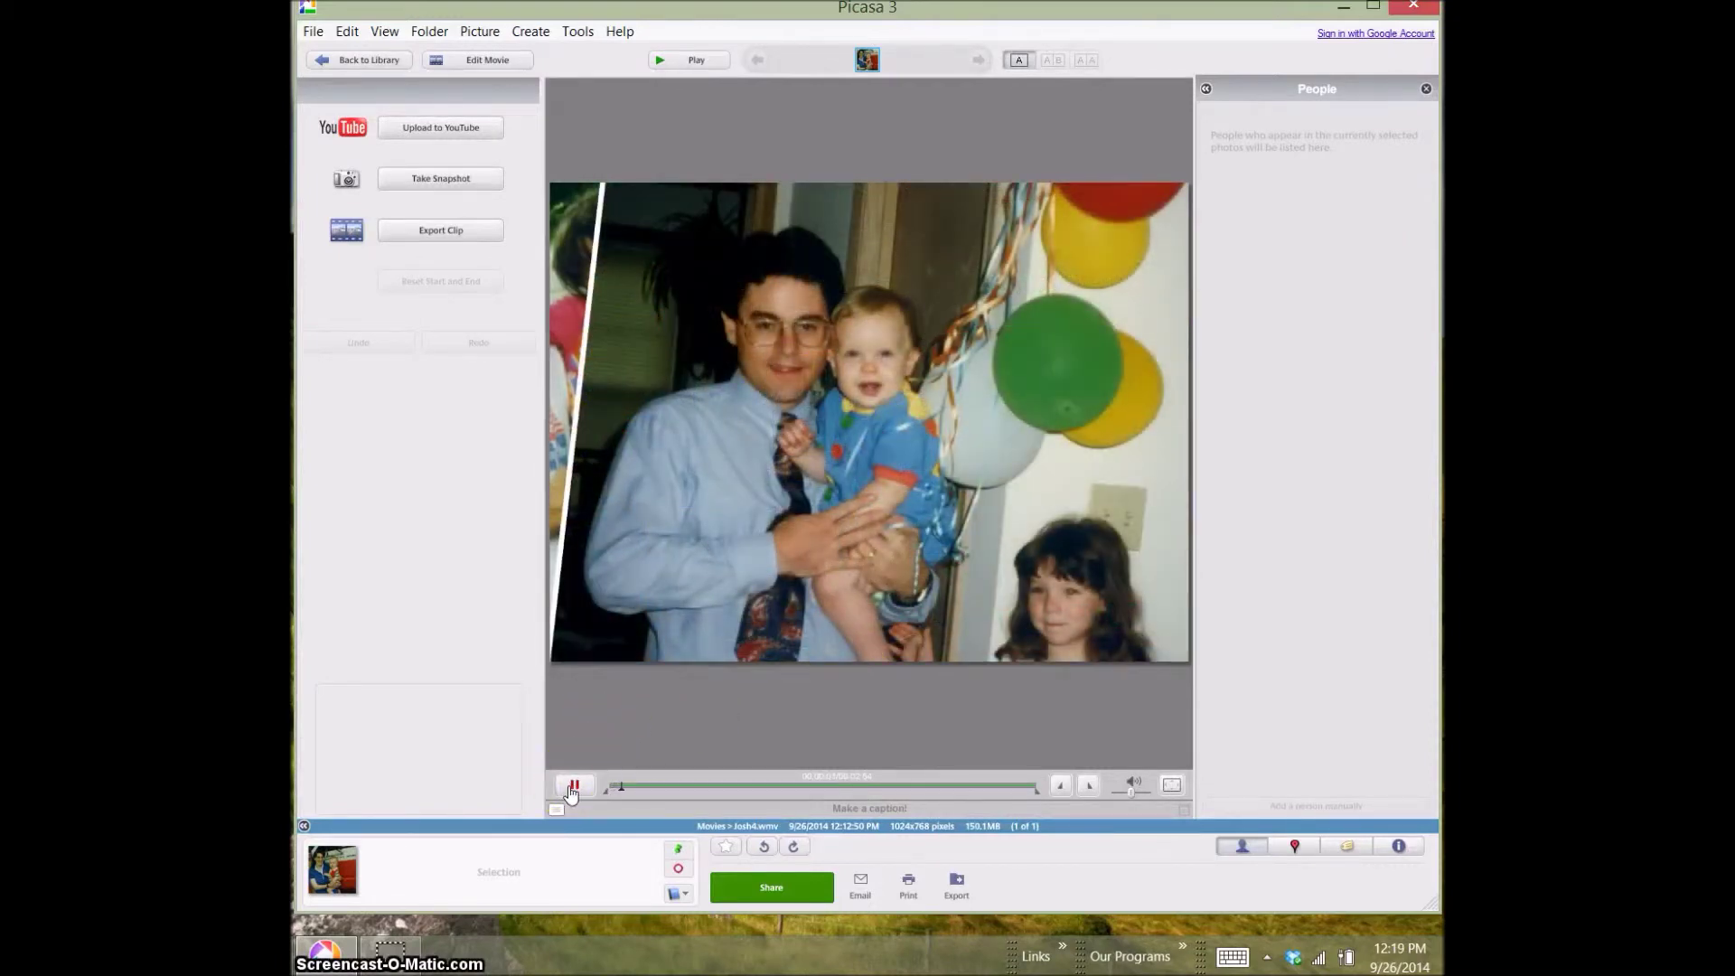
left_click(573, 786)
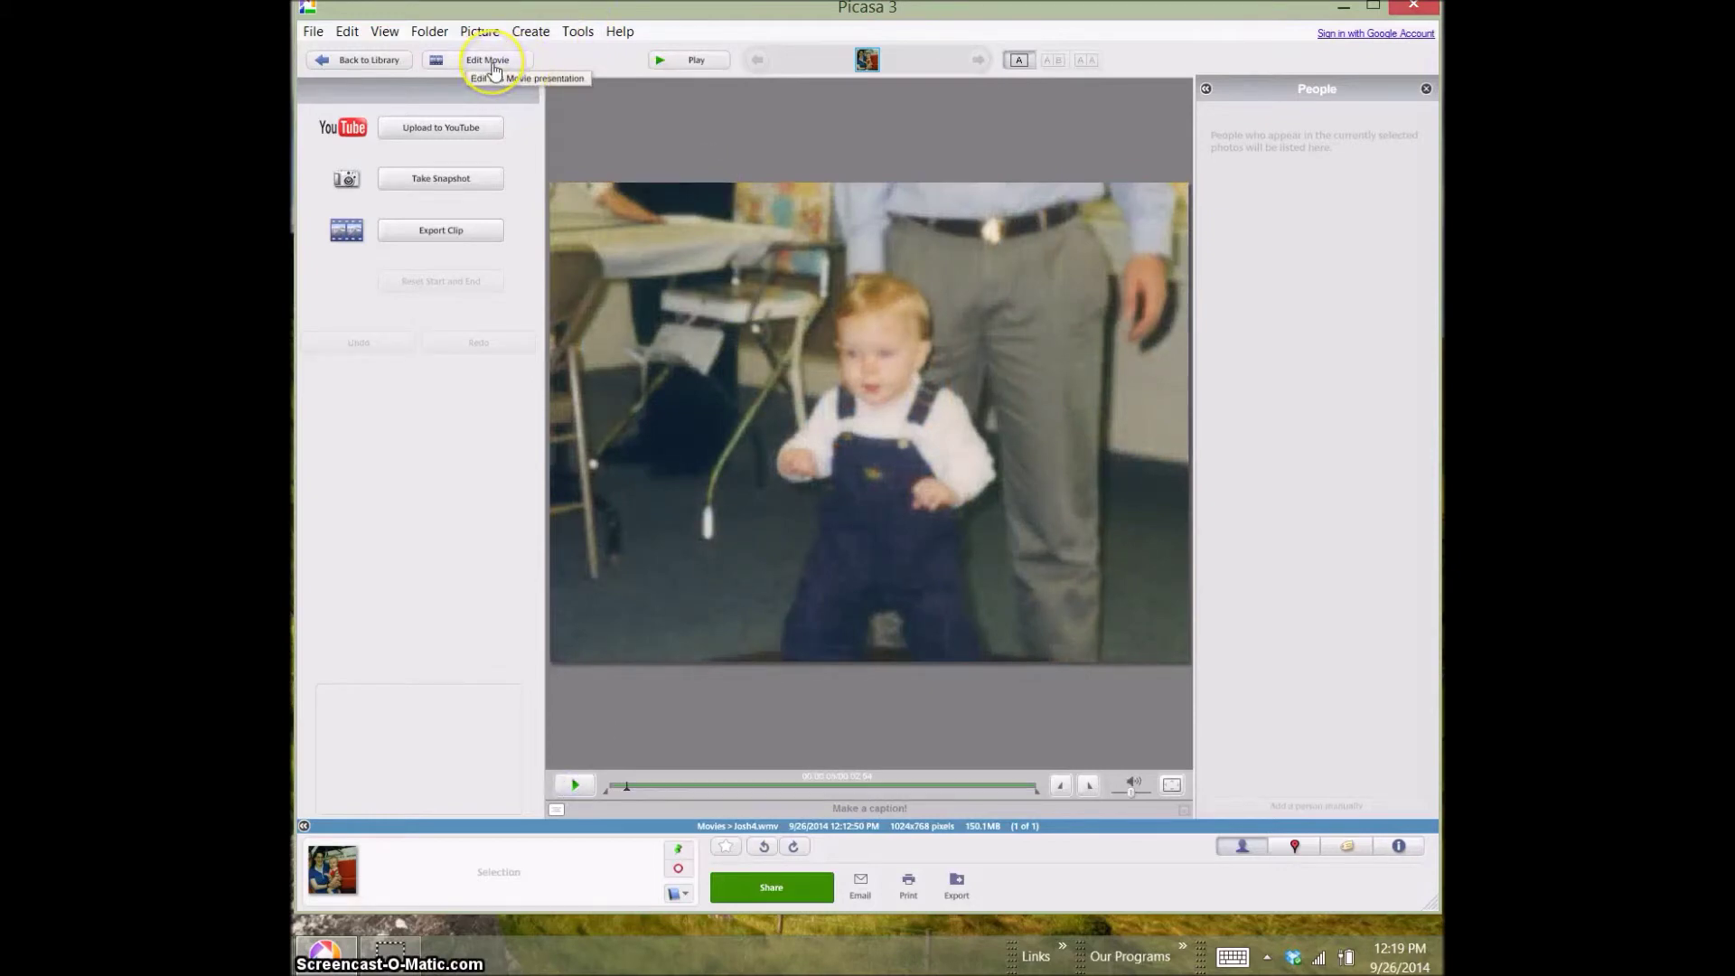
Back in the library, open the movie's file location on disk with Locate on Disk
left_click(359, 63)
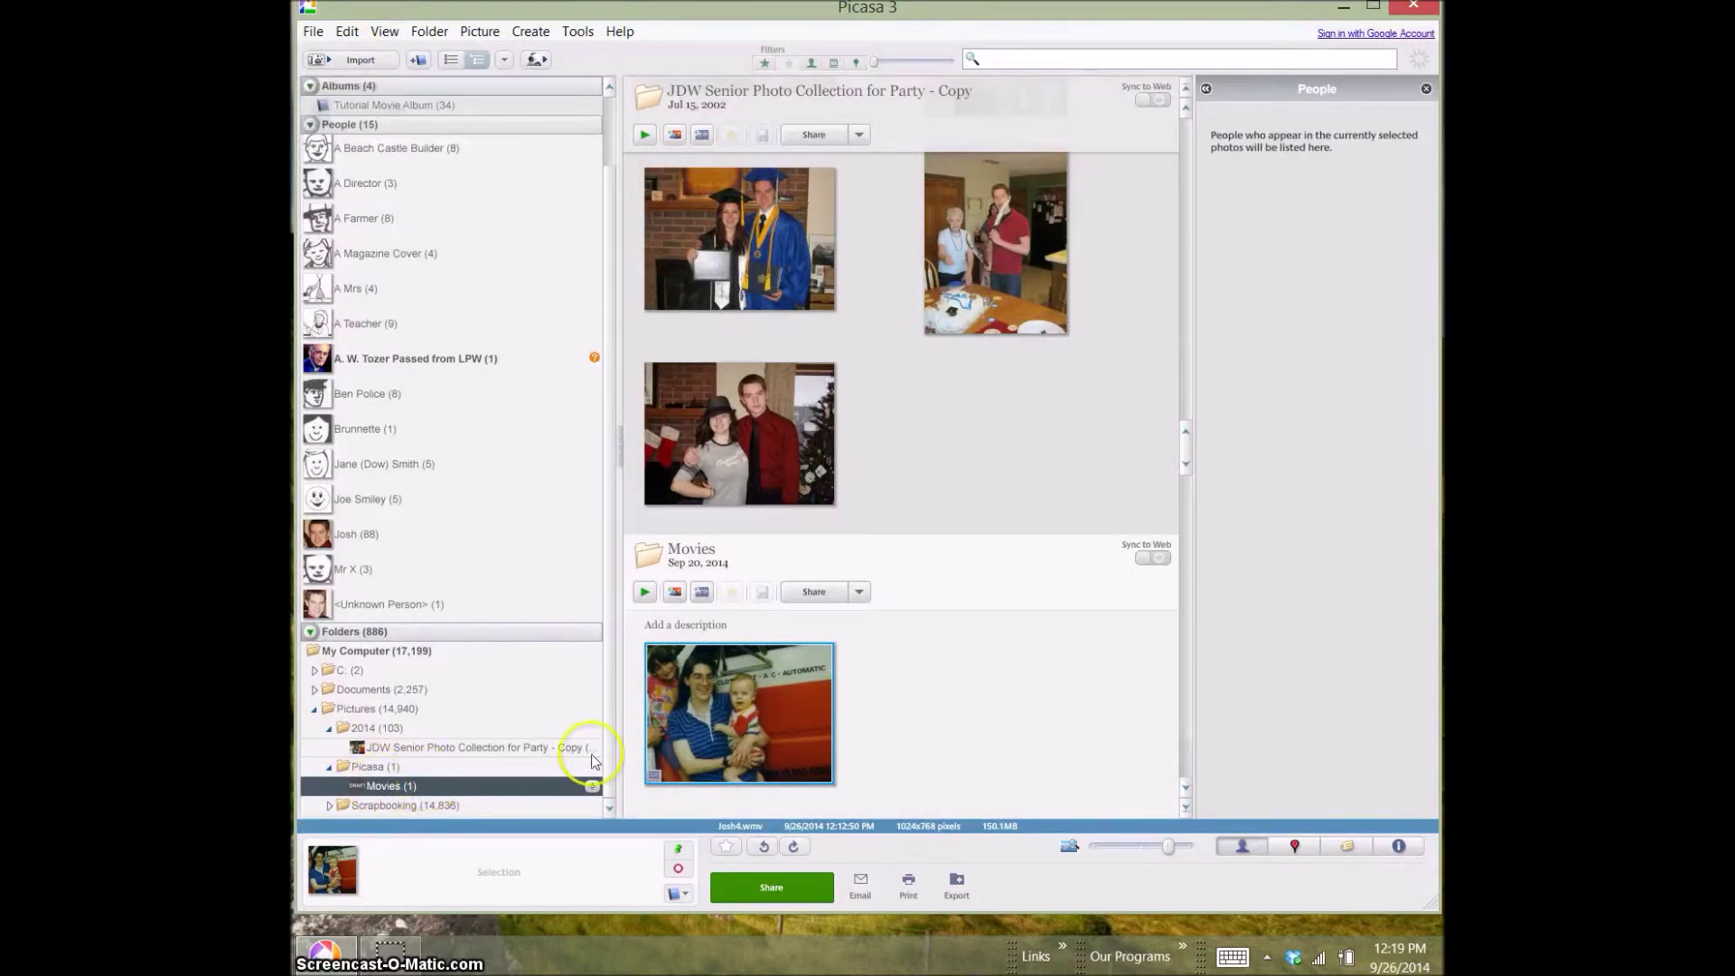
right_click(730, 730)
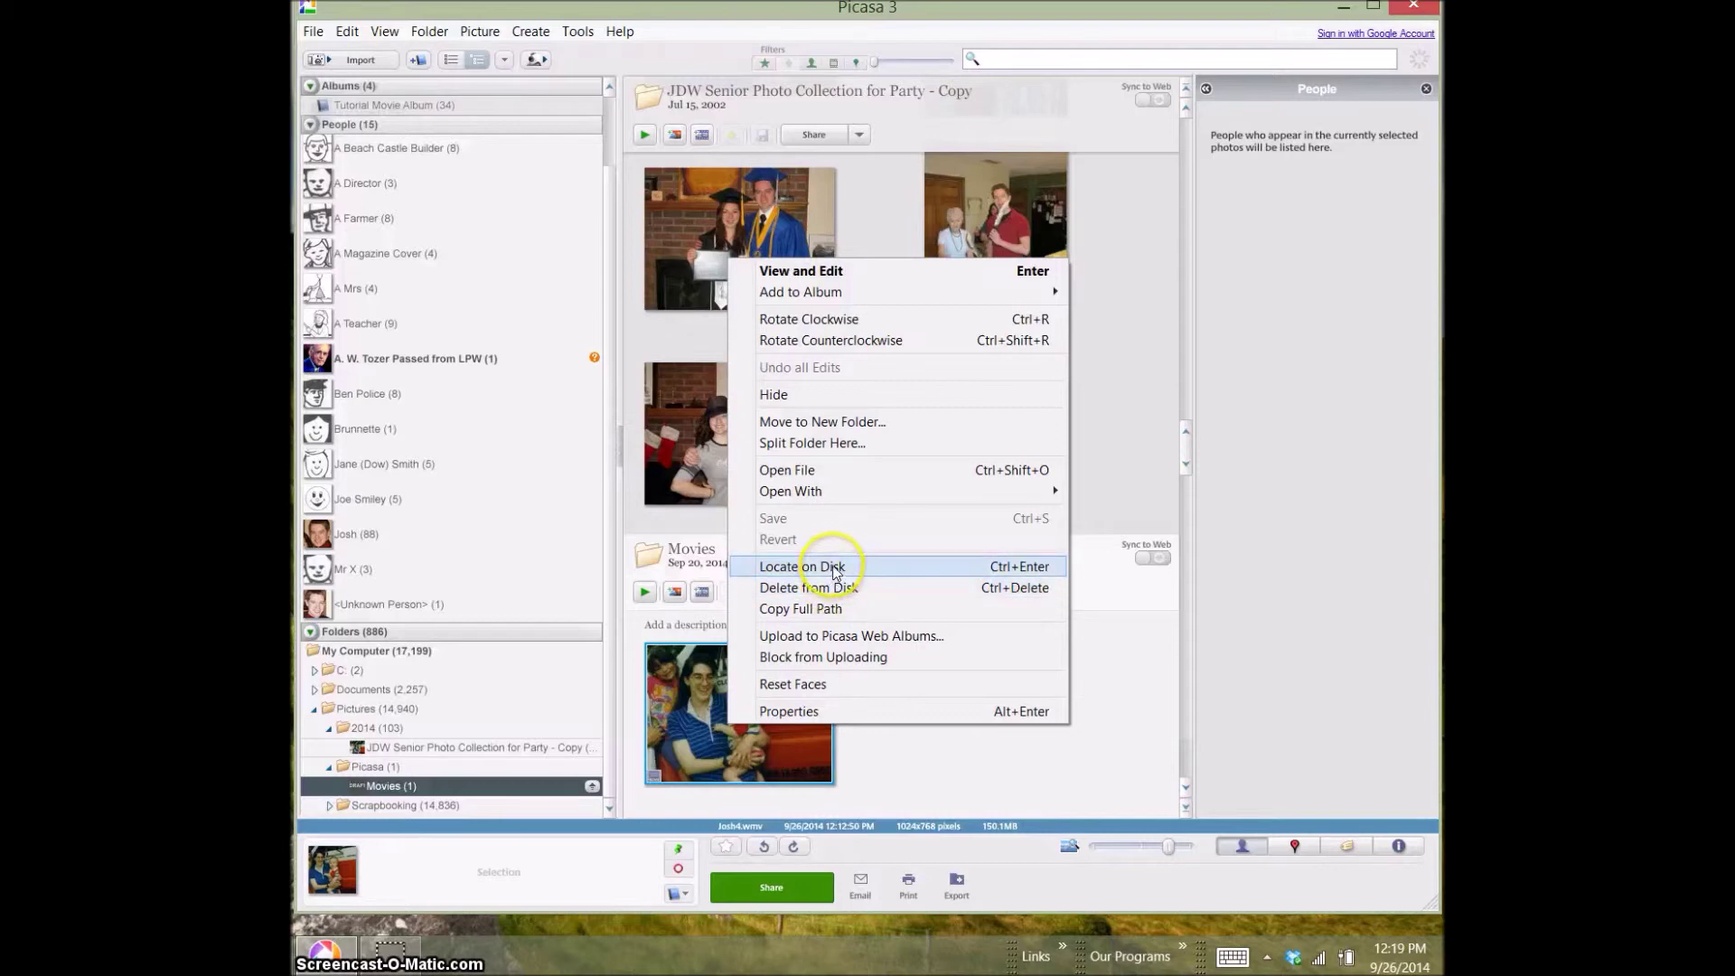
left_click(837, 568)
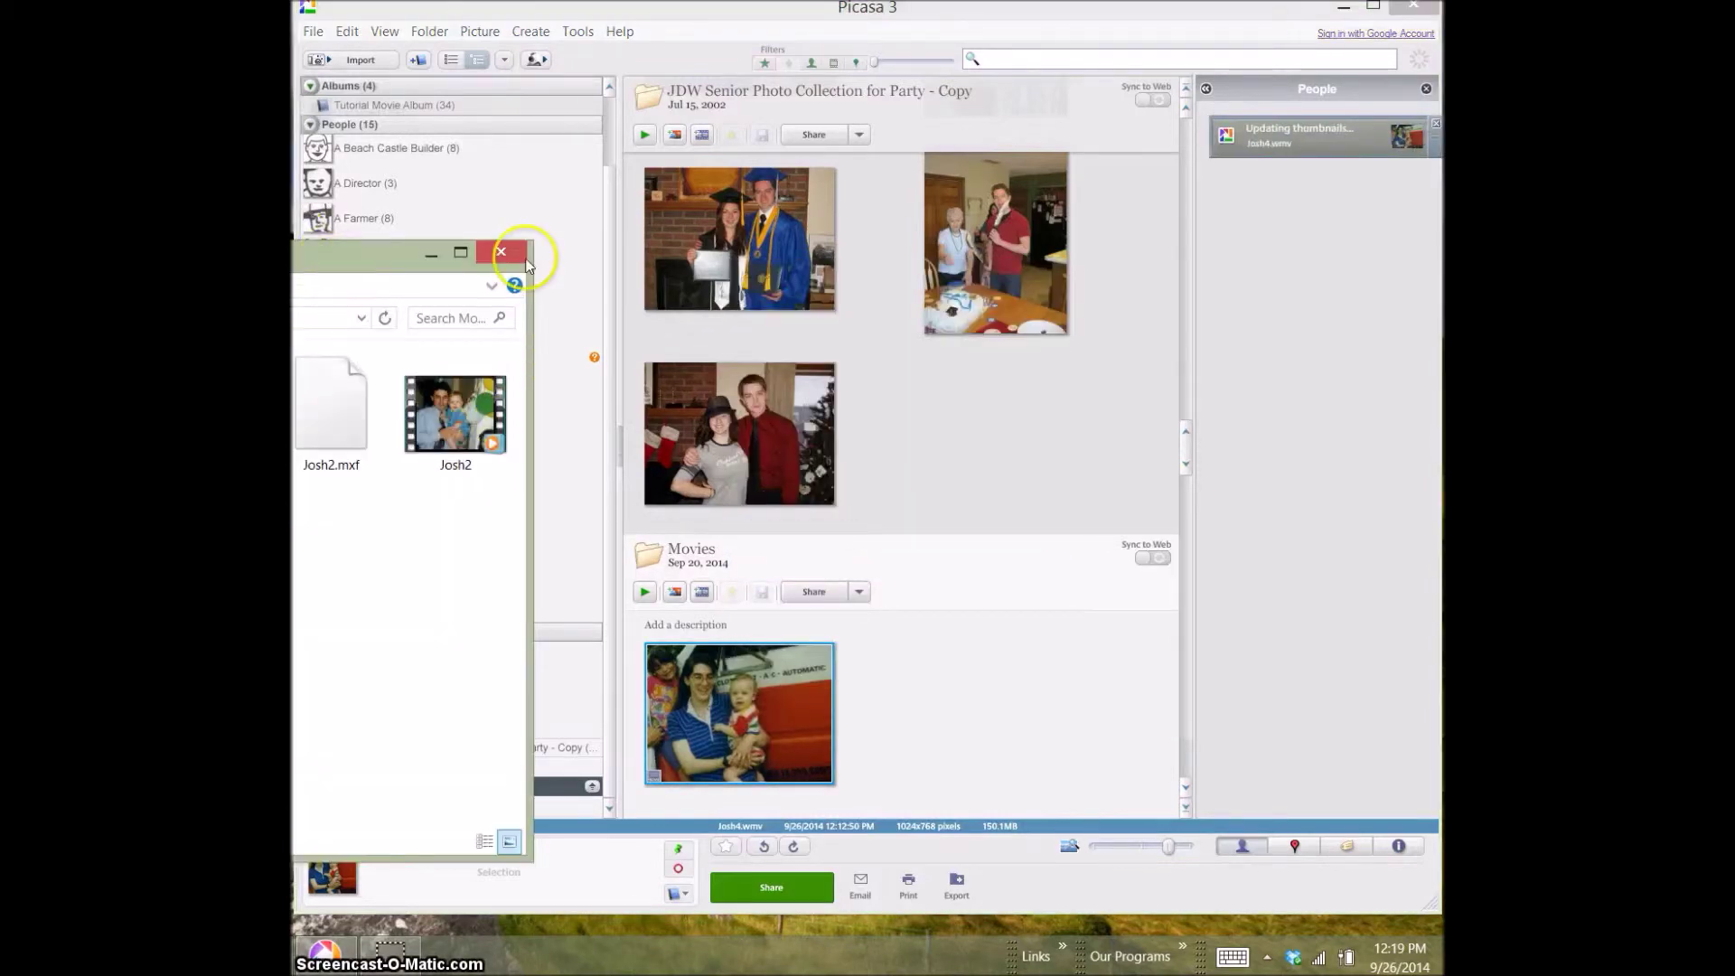
Inspect the Josh video files in the Movies Explorer window, then close it to return to Picasa
left_click_drag(329, 257, 1236, 273)
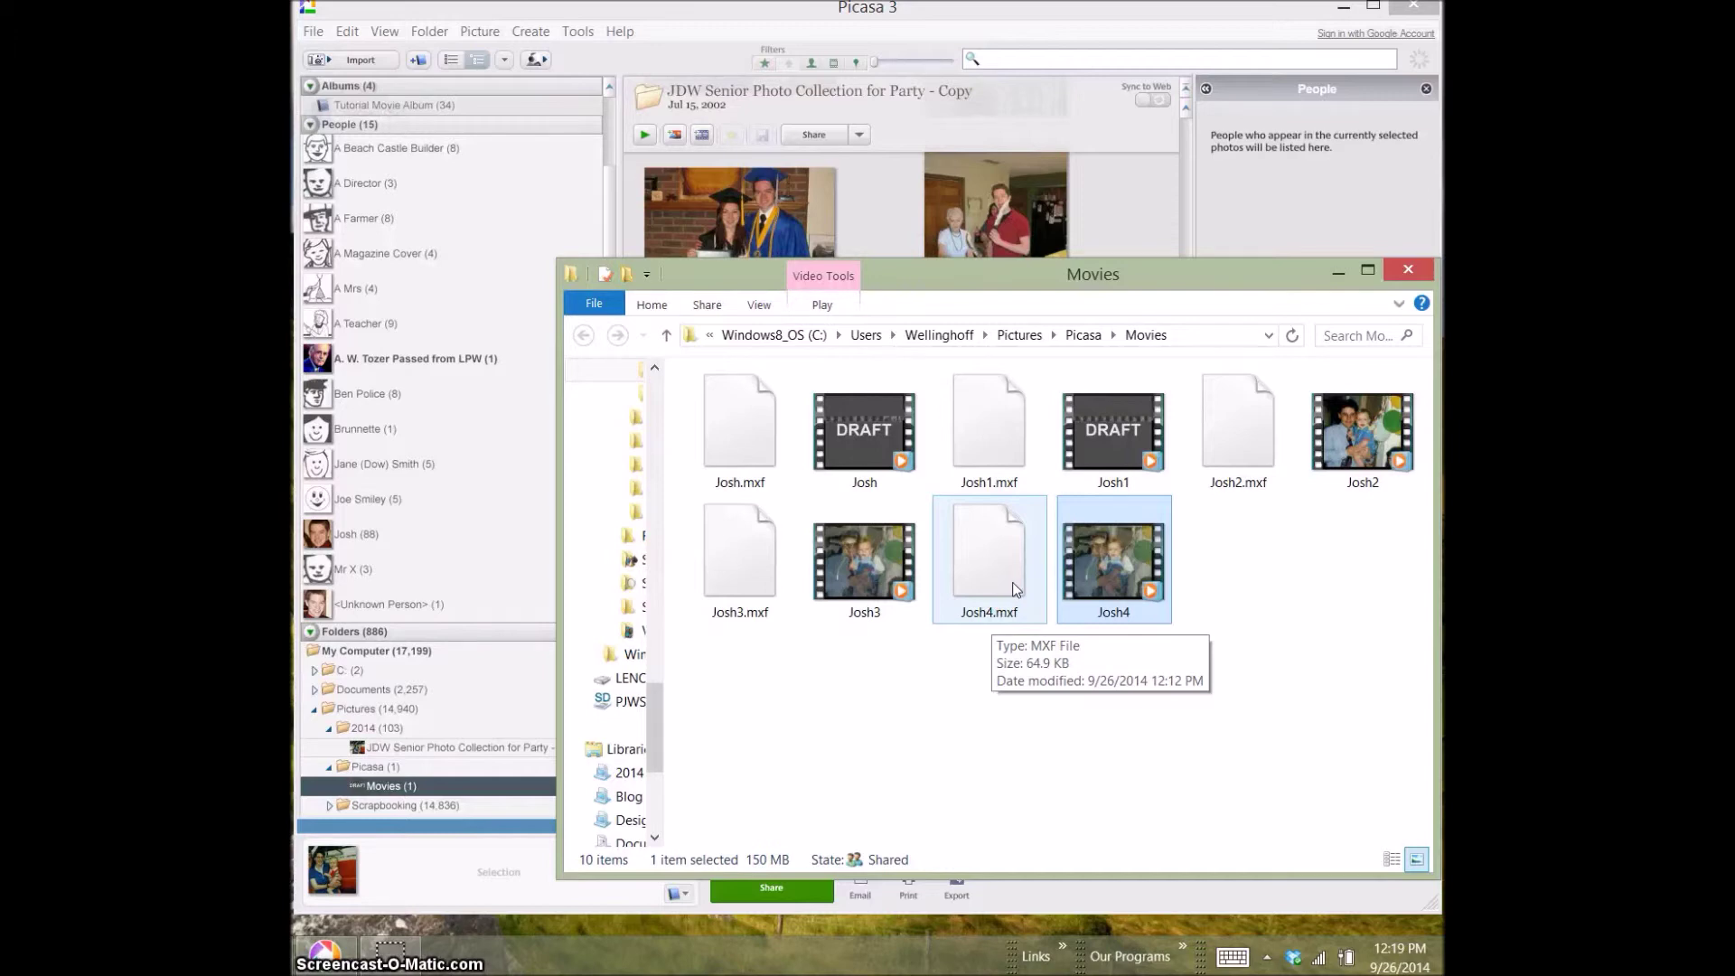
left_click(1106, 567)
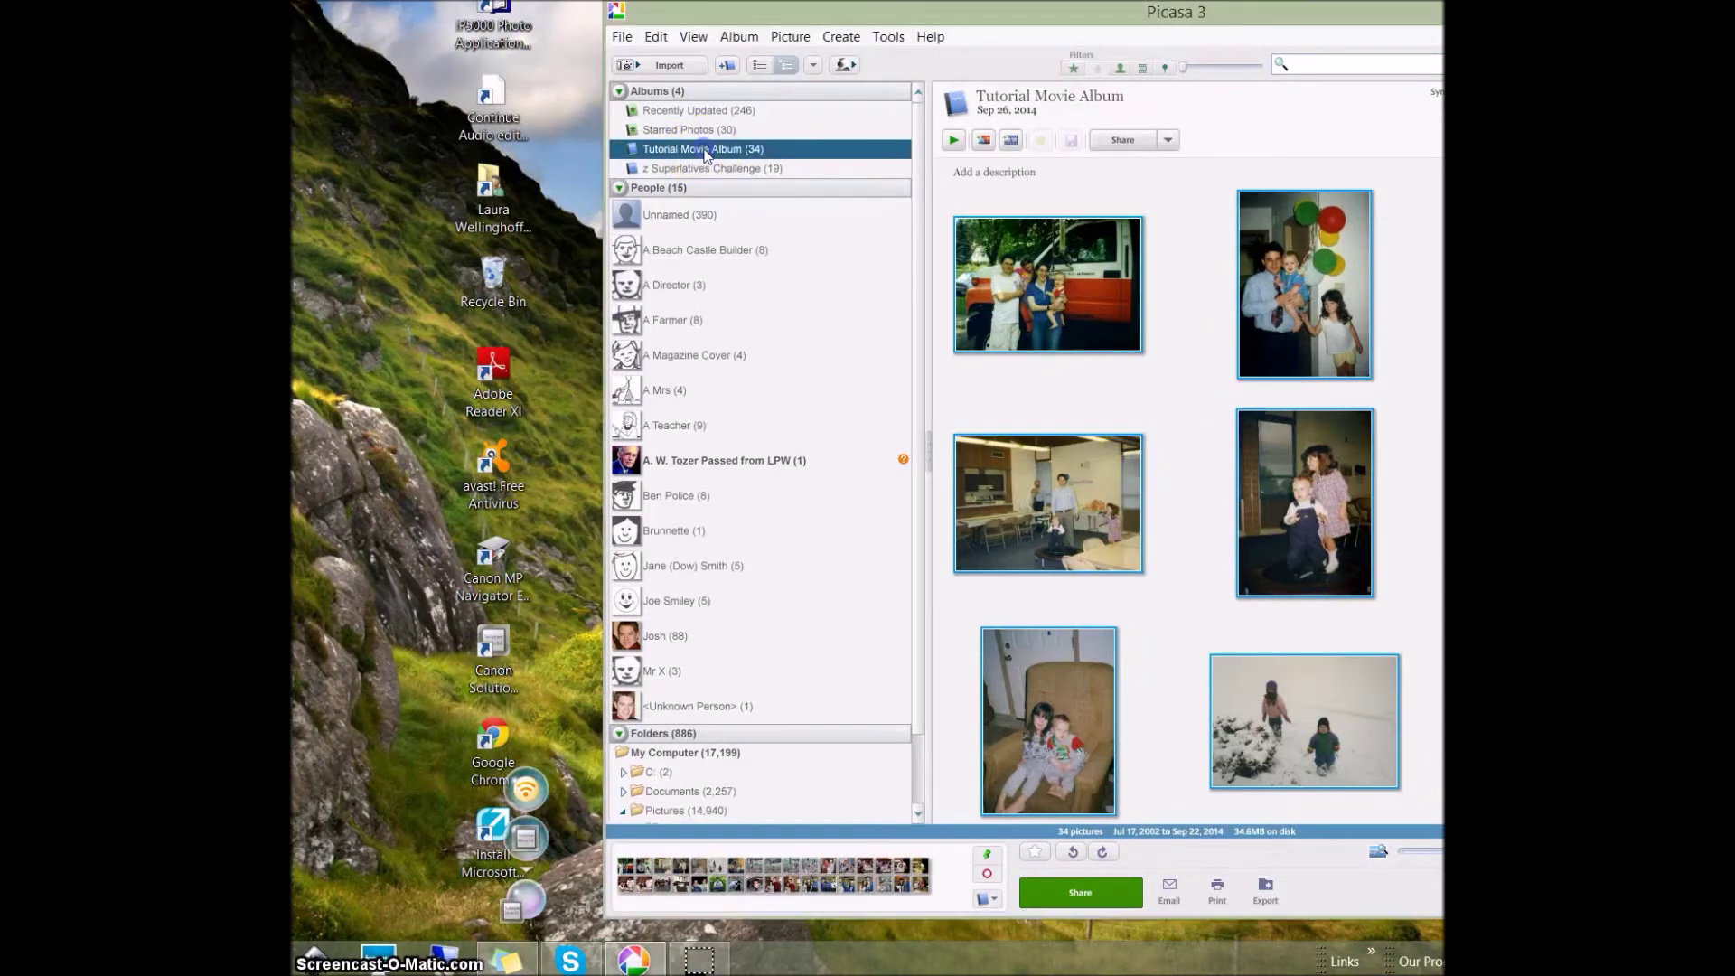
Select all 34 album photos and export them to the Exports folder using original size
left_click(1180, 401)
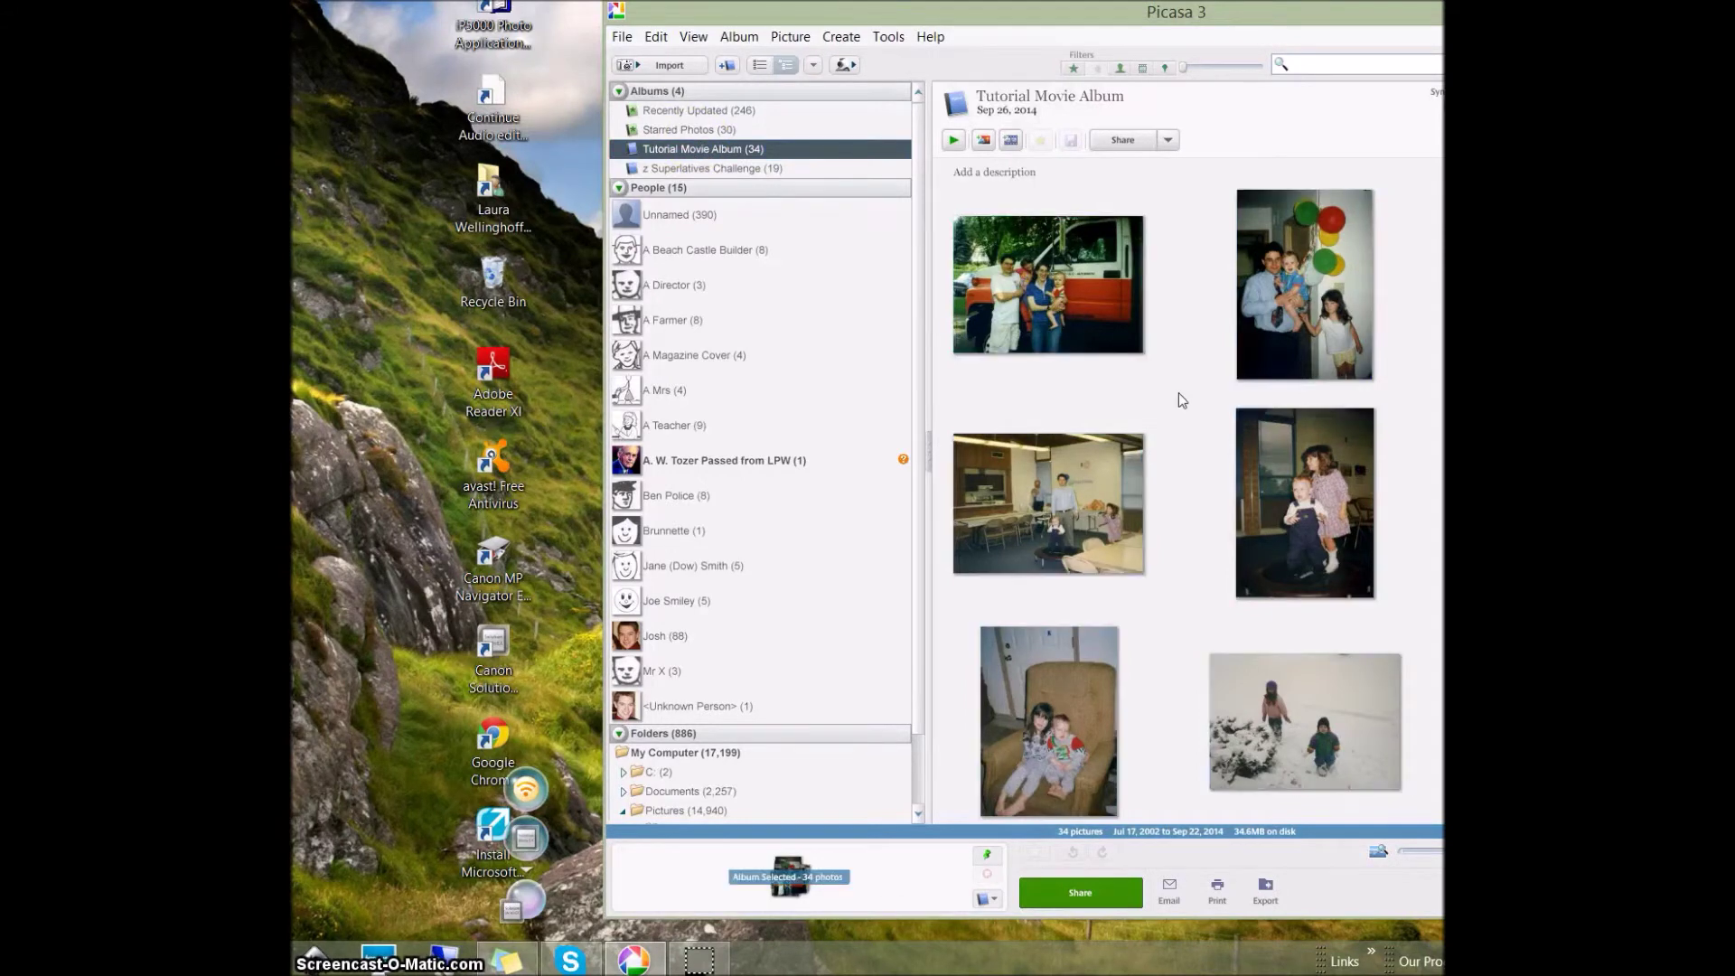
key("ctrl+a")
left_click(618, 39)
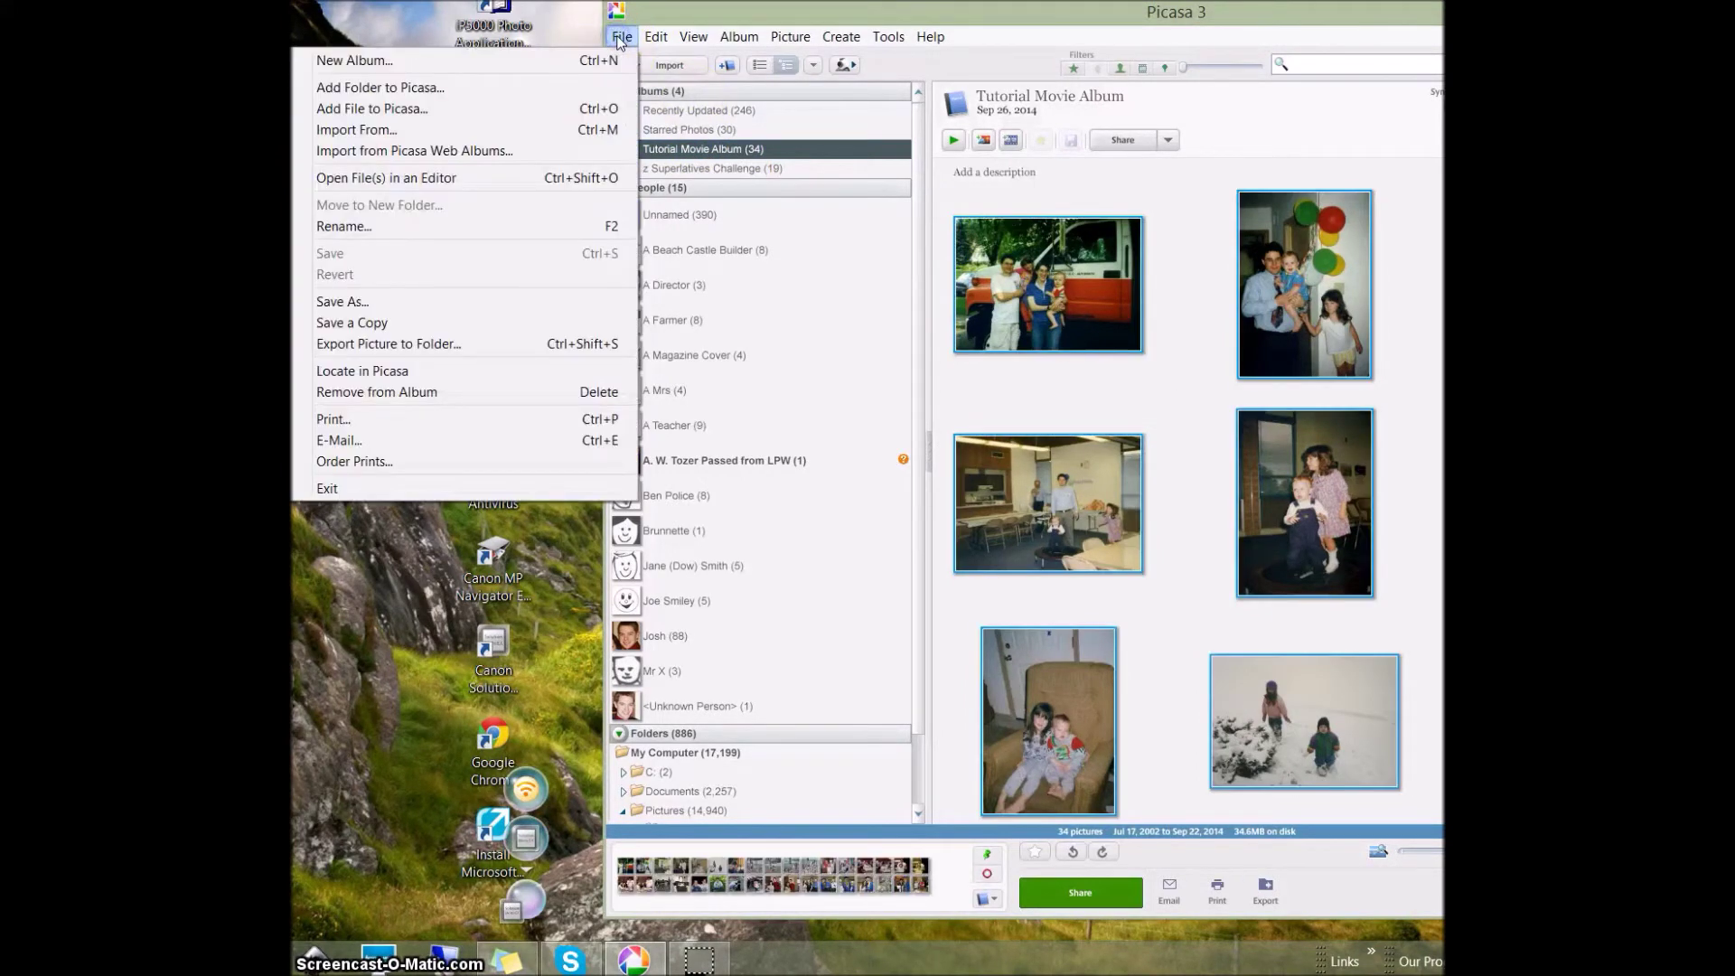
left_click(421, 345)
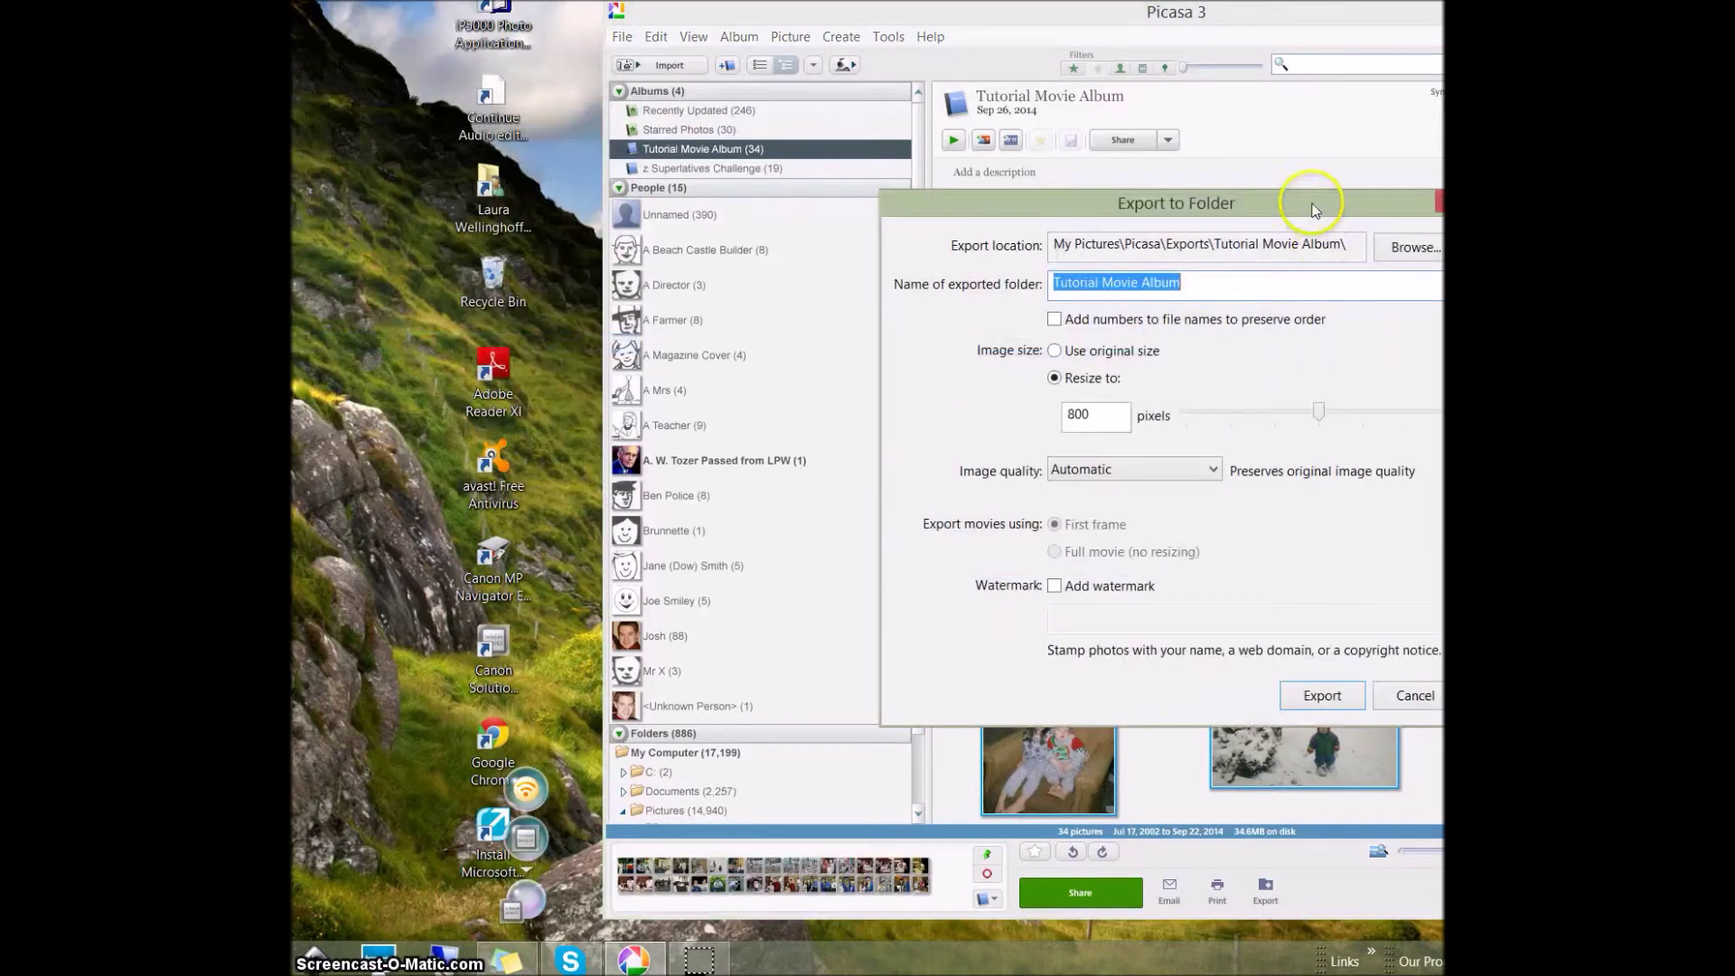
left_click_drag(1259, 203, 1100, 203)
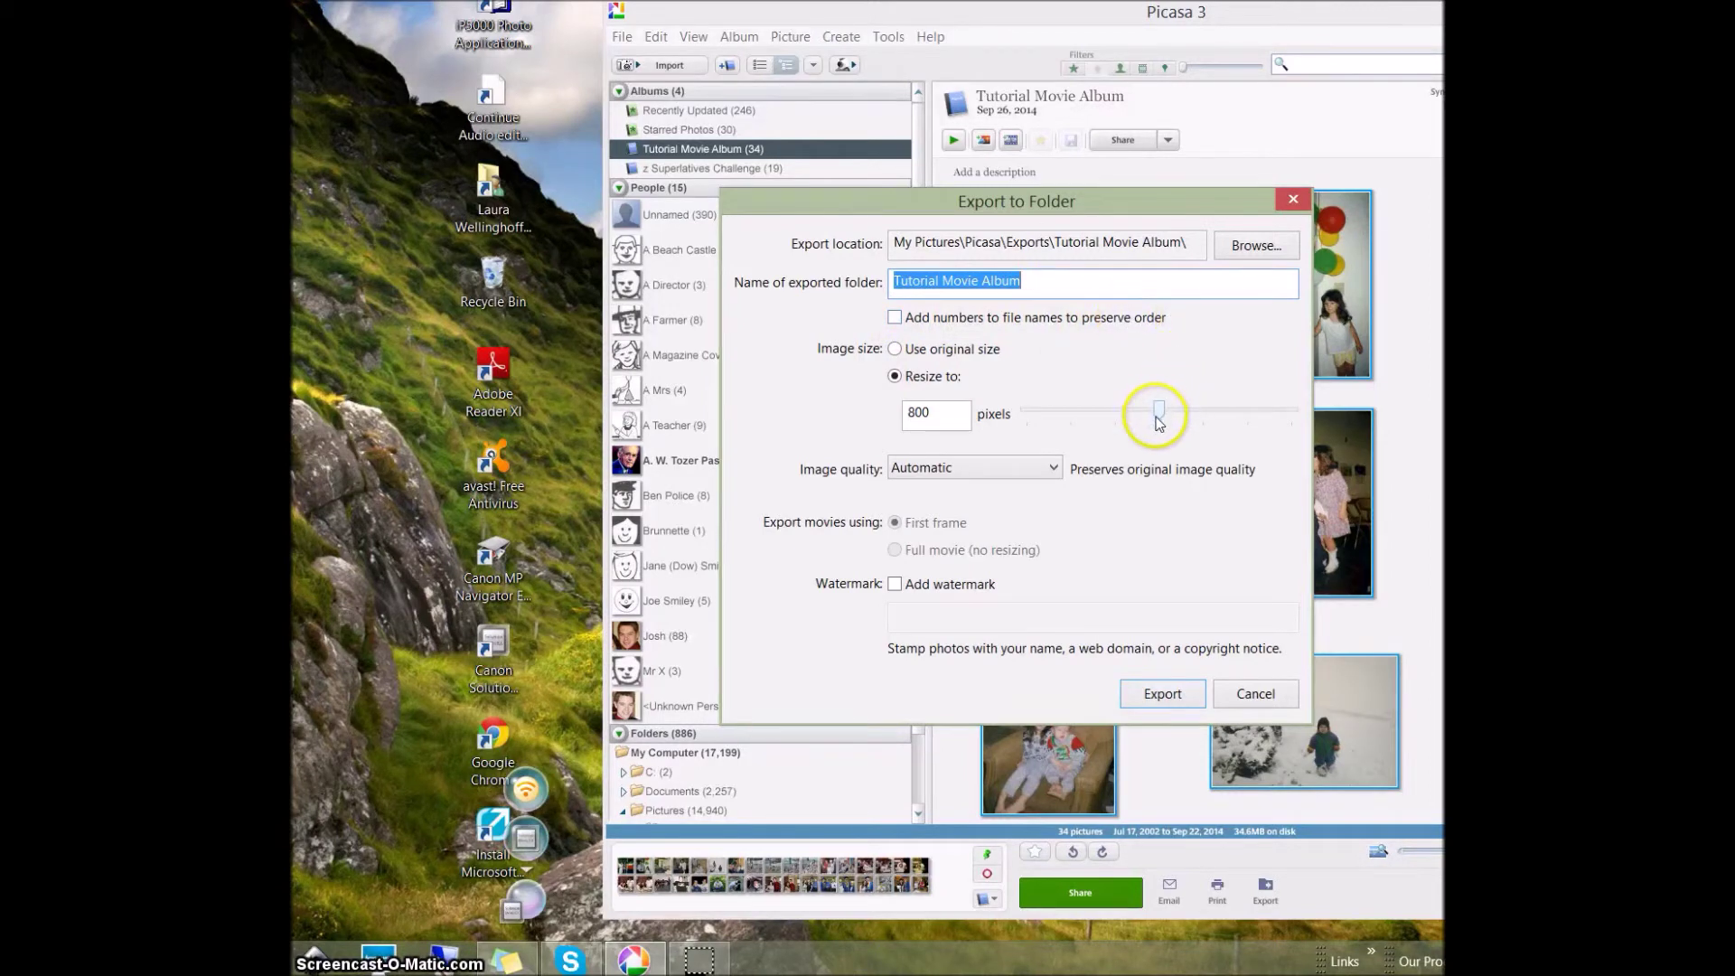
left_click(895, 349)
left_click(978, 360)
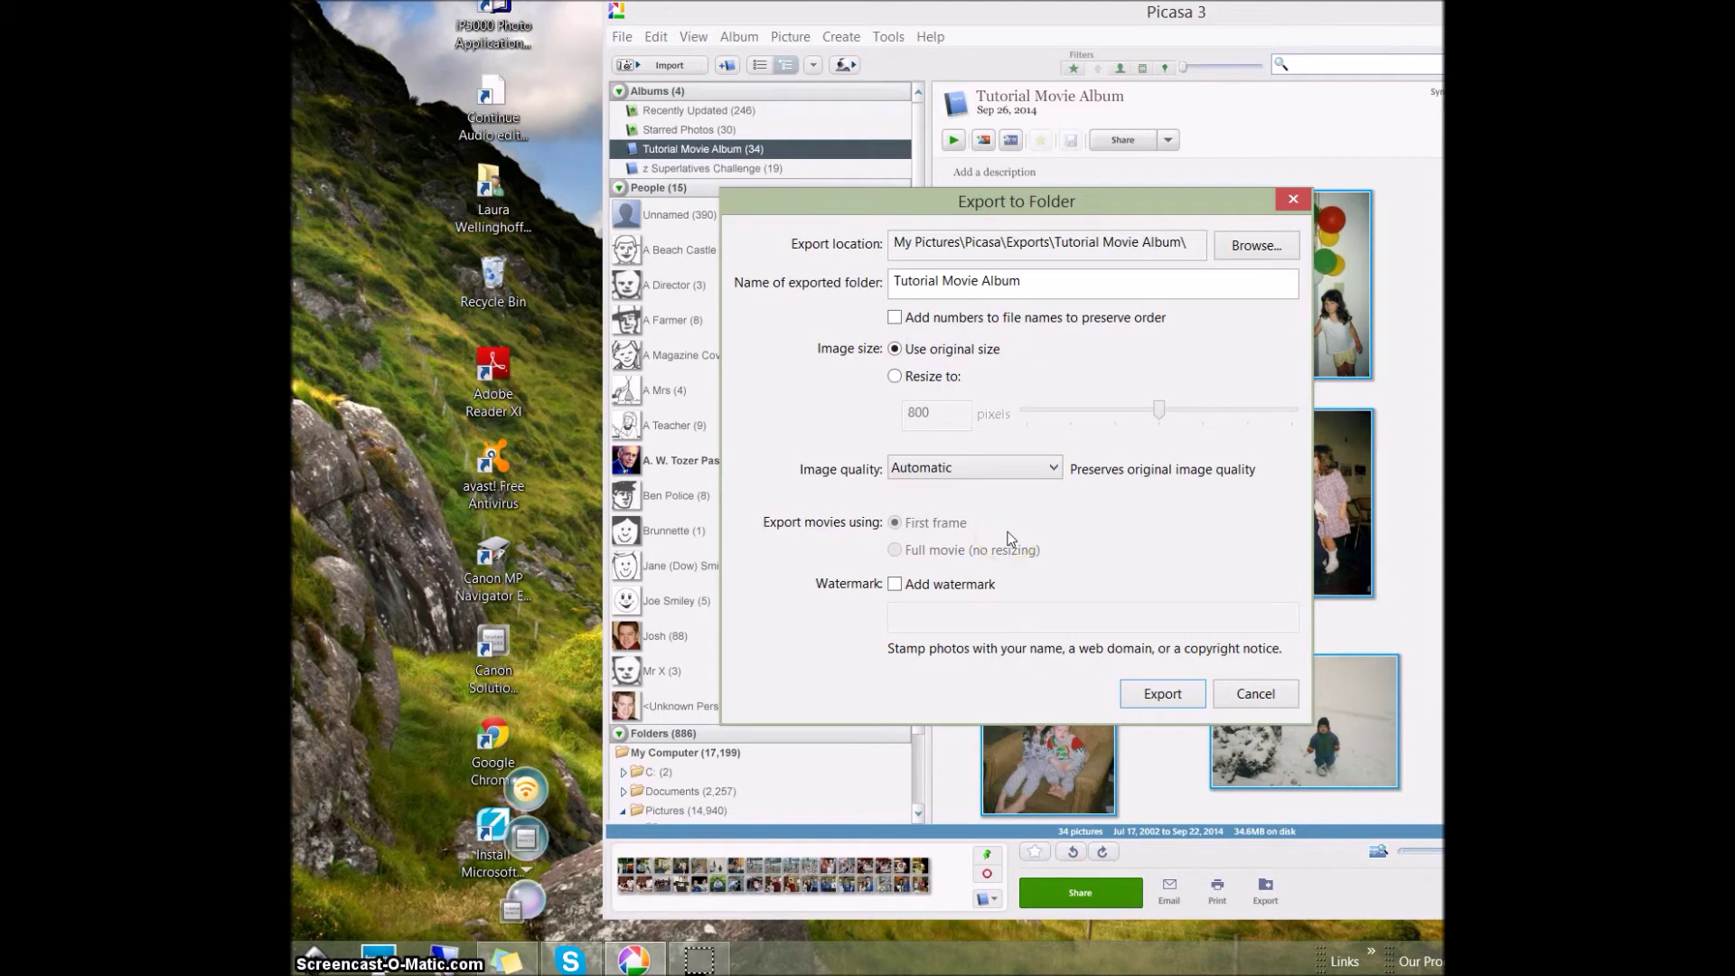
left_click(1188, 698)
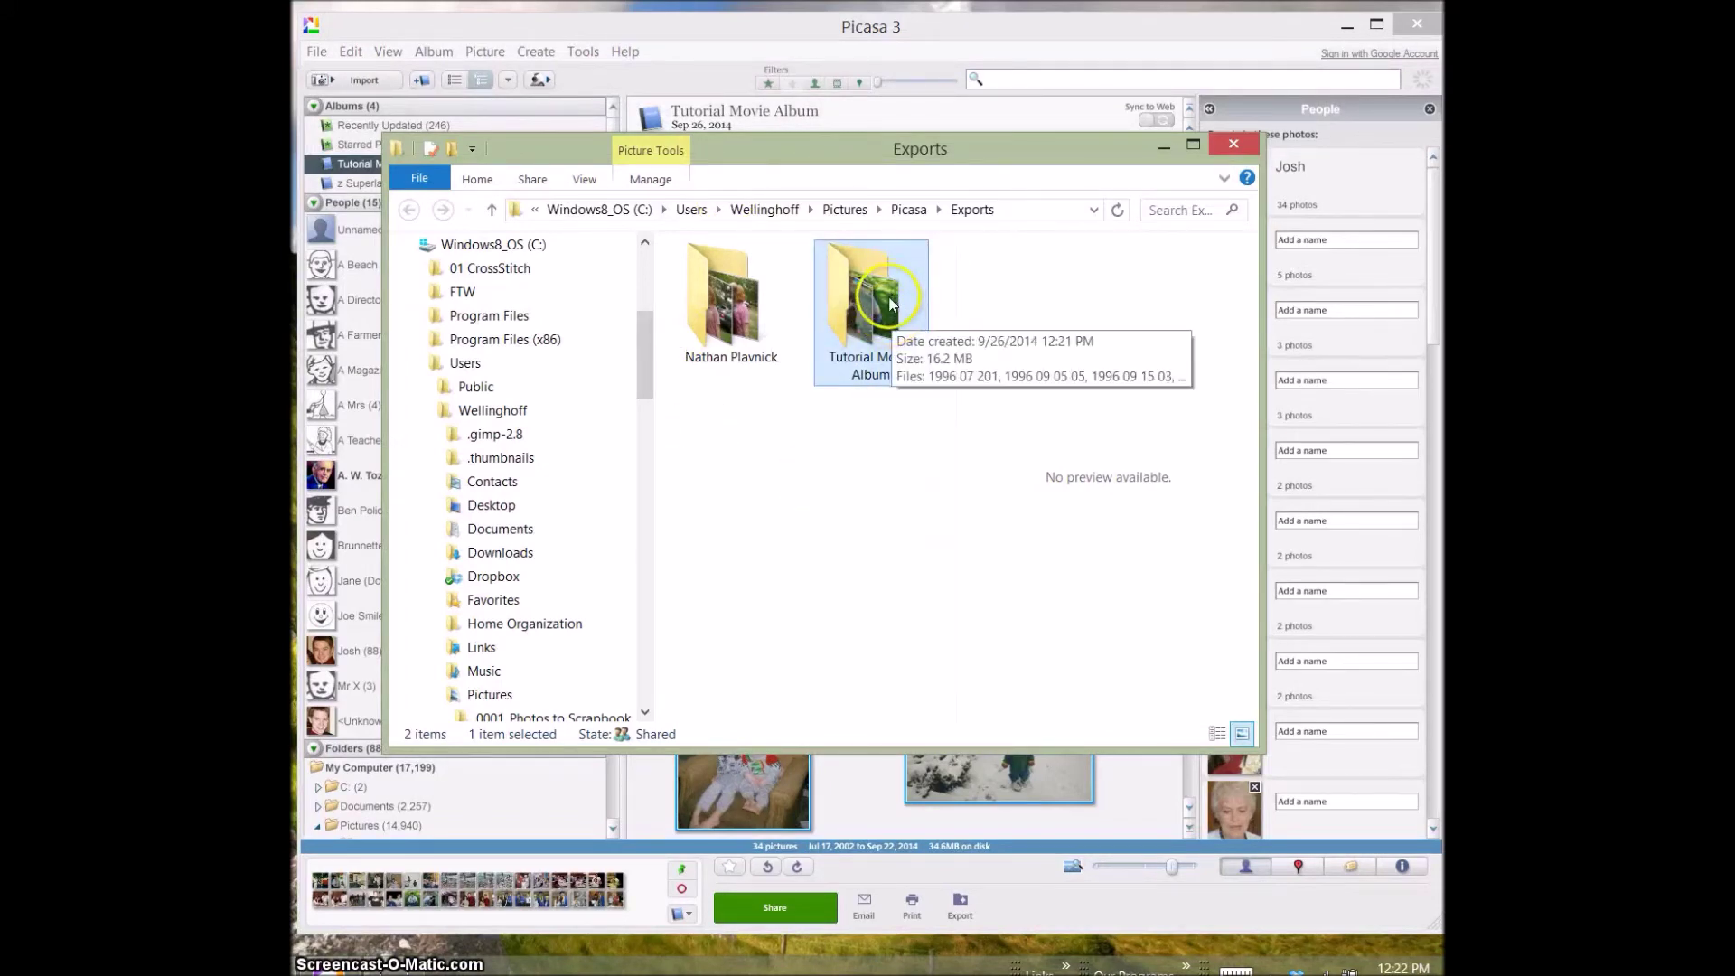
Open the exported Tutorial Movie Album folder to check its photos, then close Explorer
double_click(863, 308)
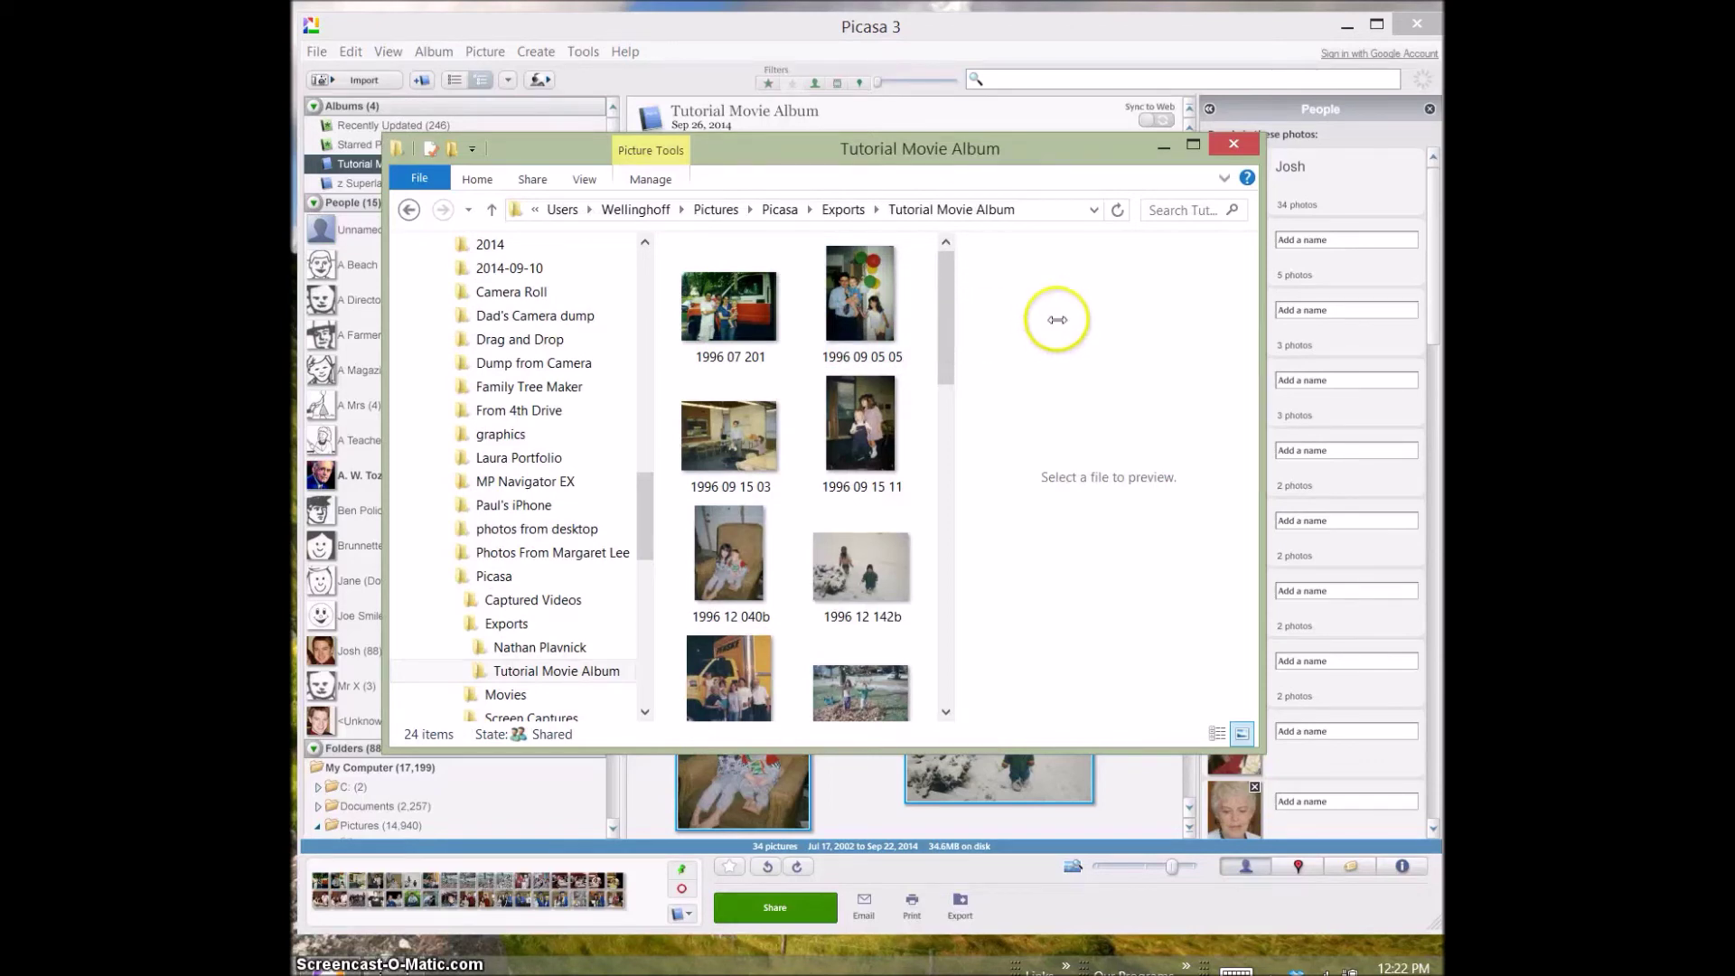
left_click(1235, 145)
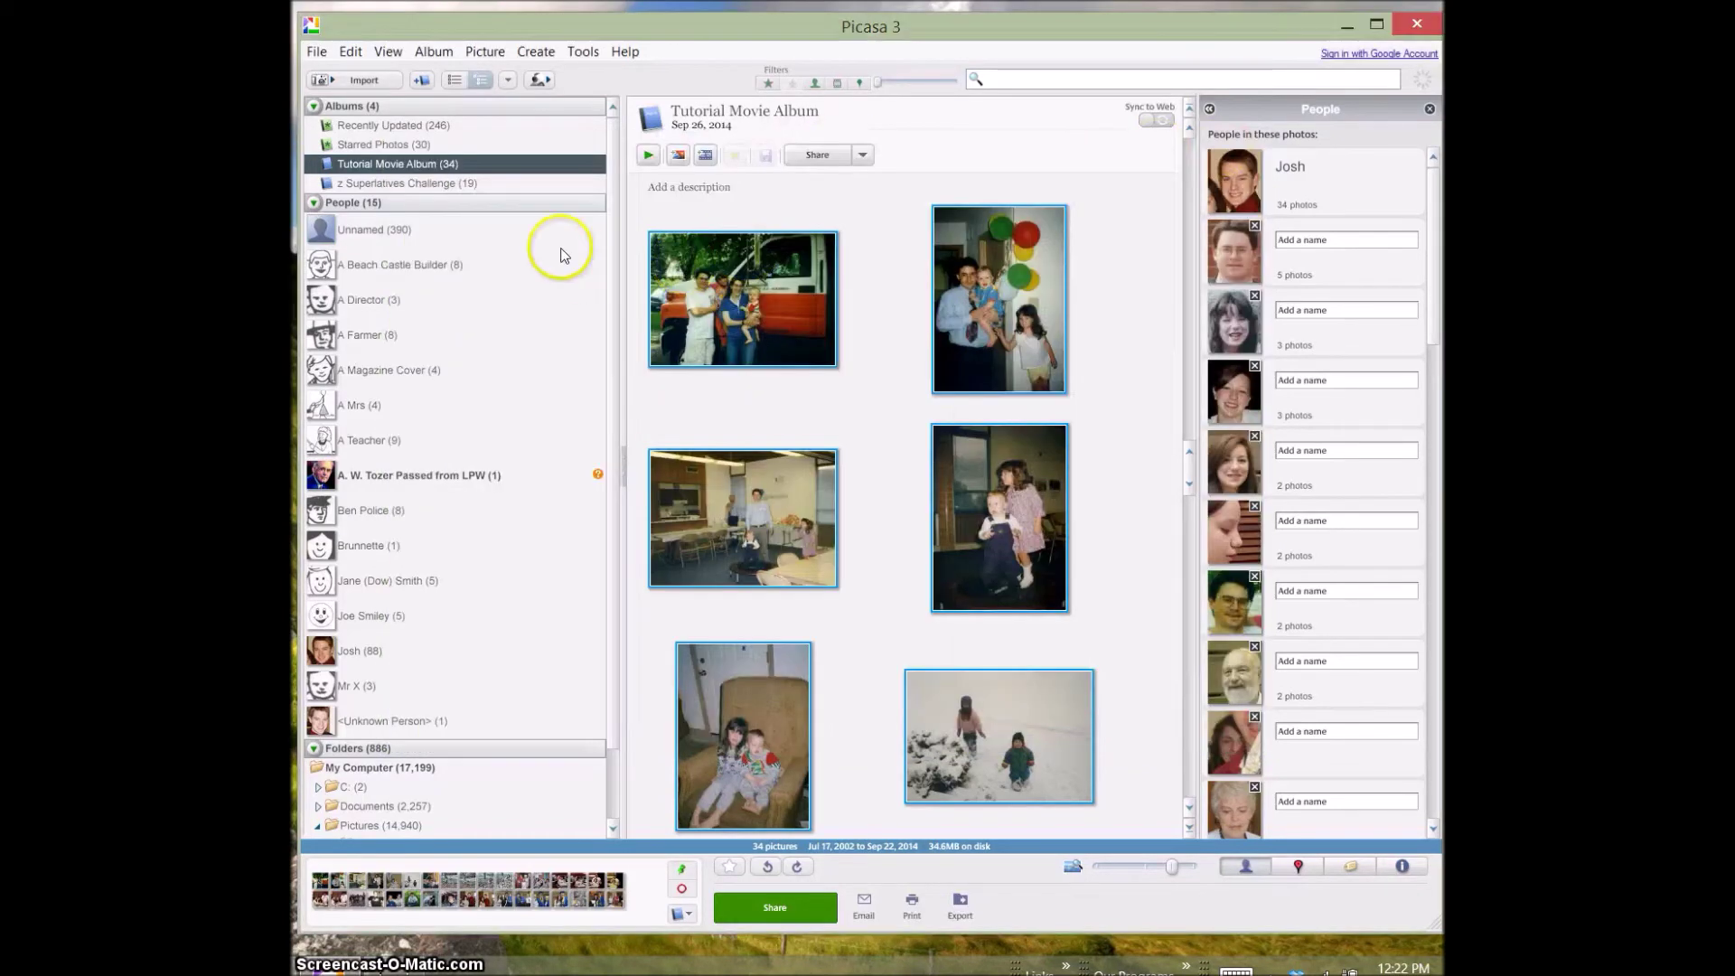
Reorder the album: move the kitchen photo earlier and the family portrait ahead of the leaf-pile photos
left_click(863, 489)
left_click(368, 656)
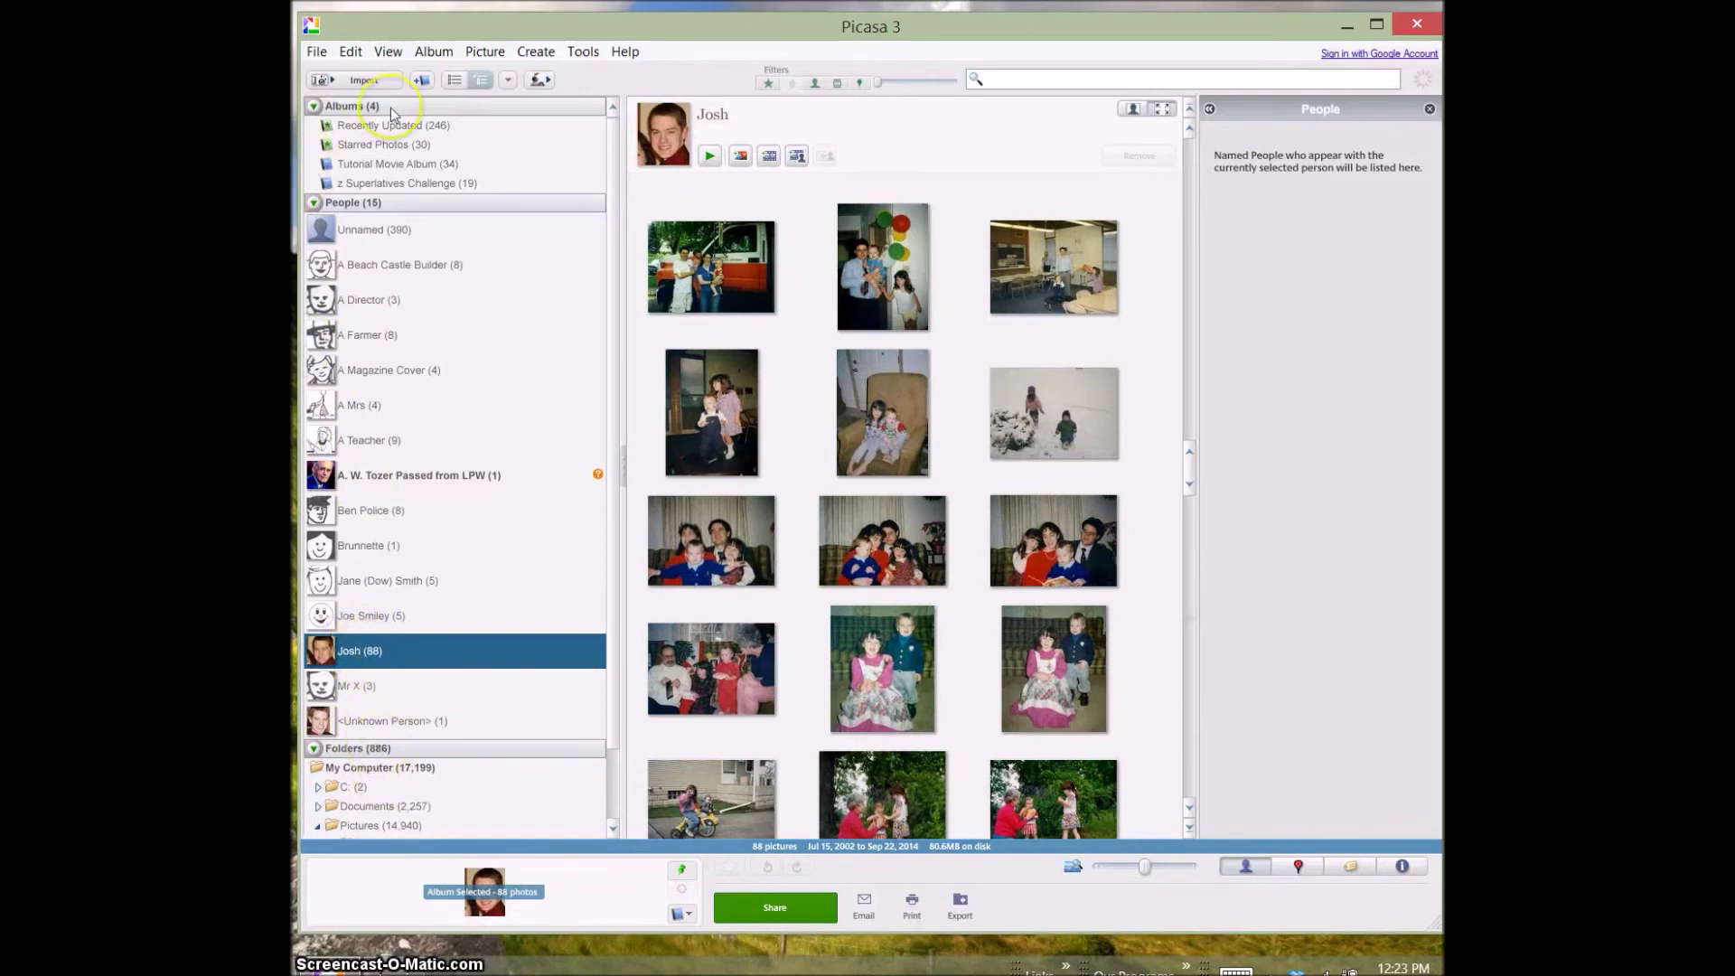
left_click(412, 164)
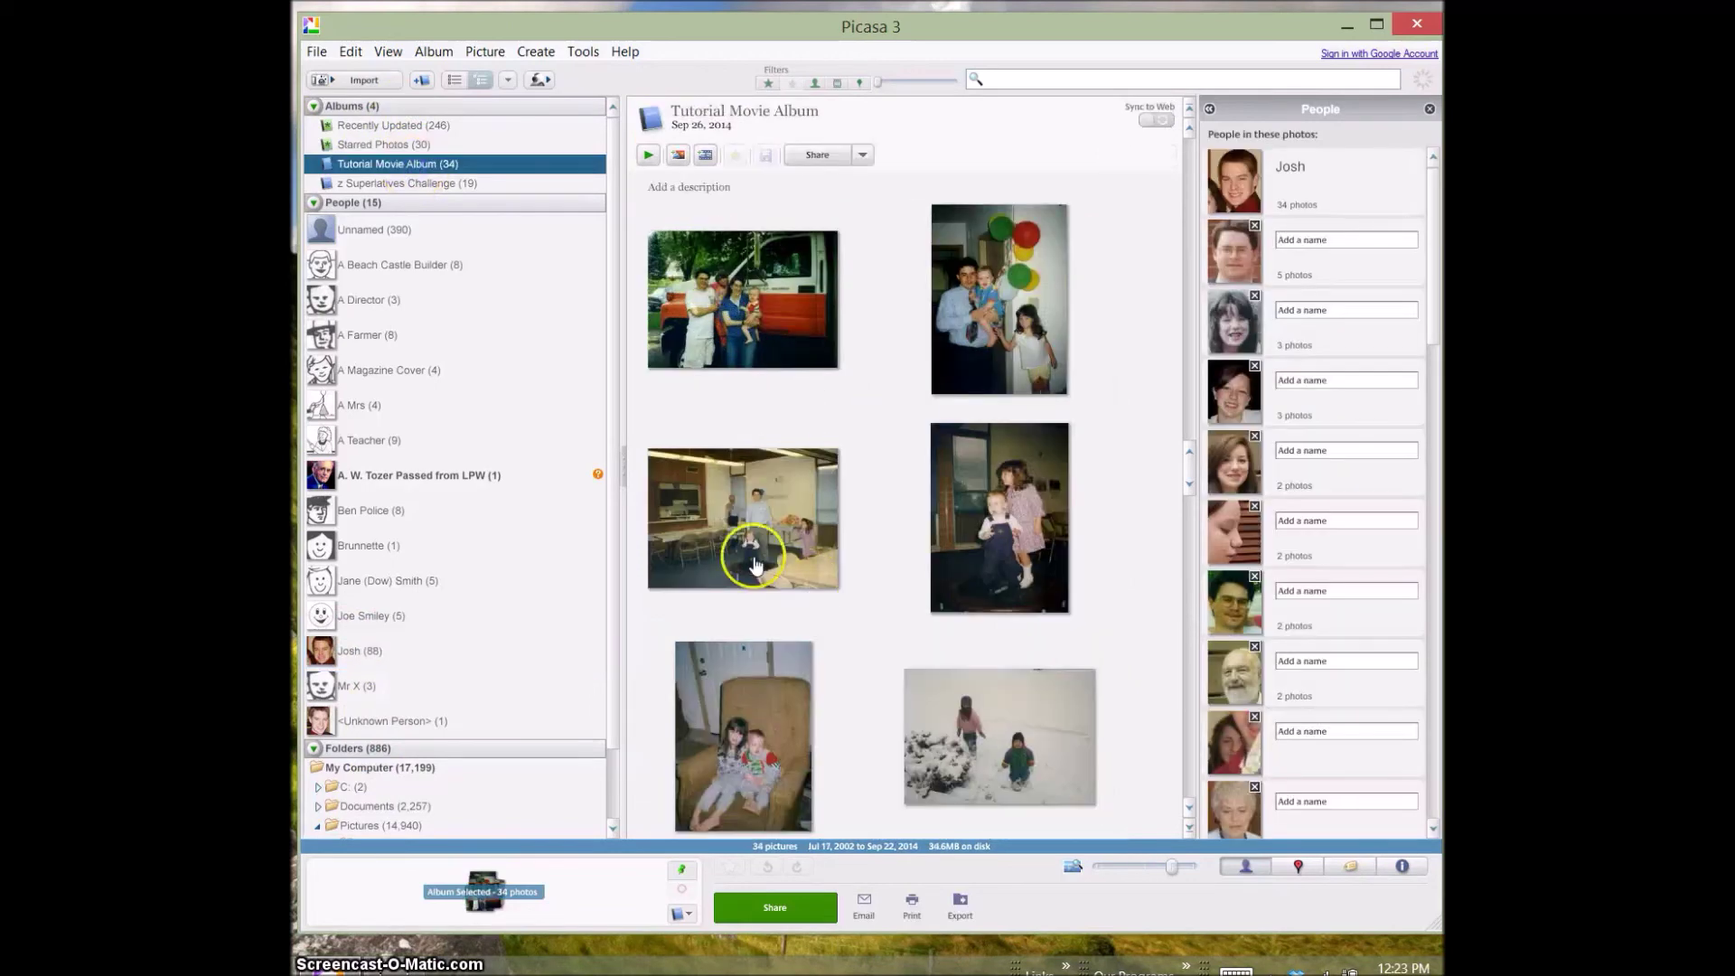
left_click_drag(754, 545, 710, 336)
scroll(975, 669, "down", 5)
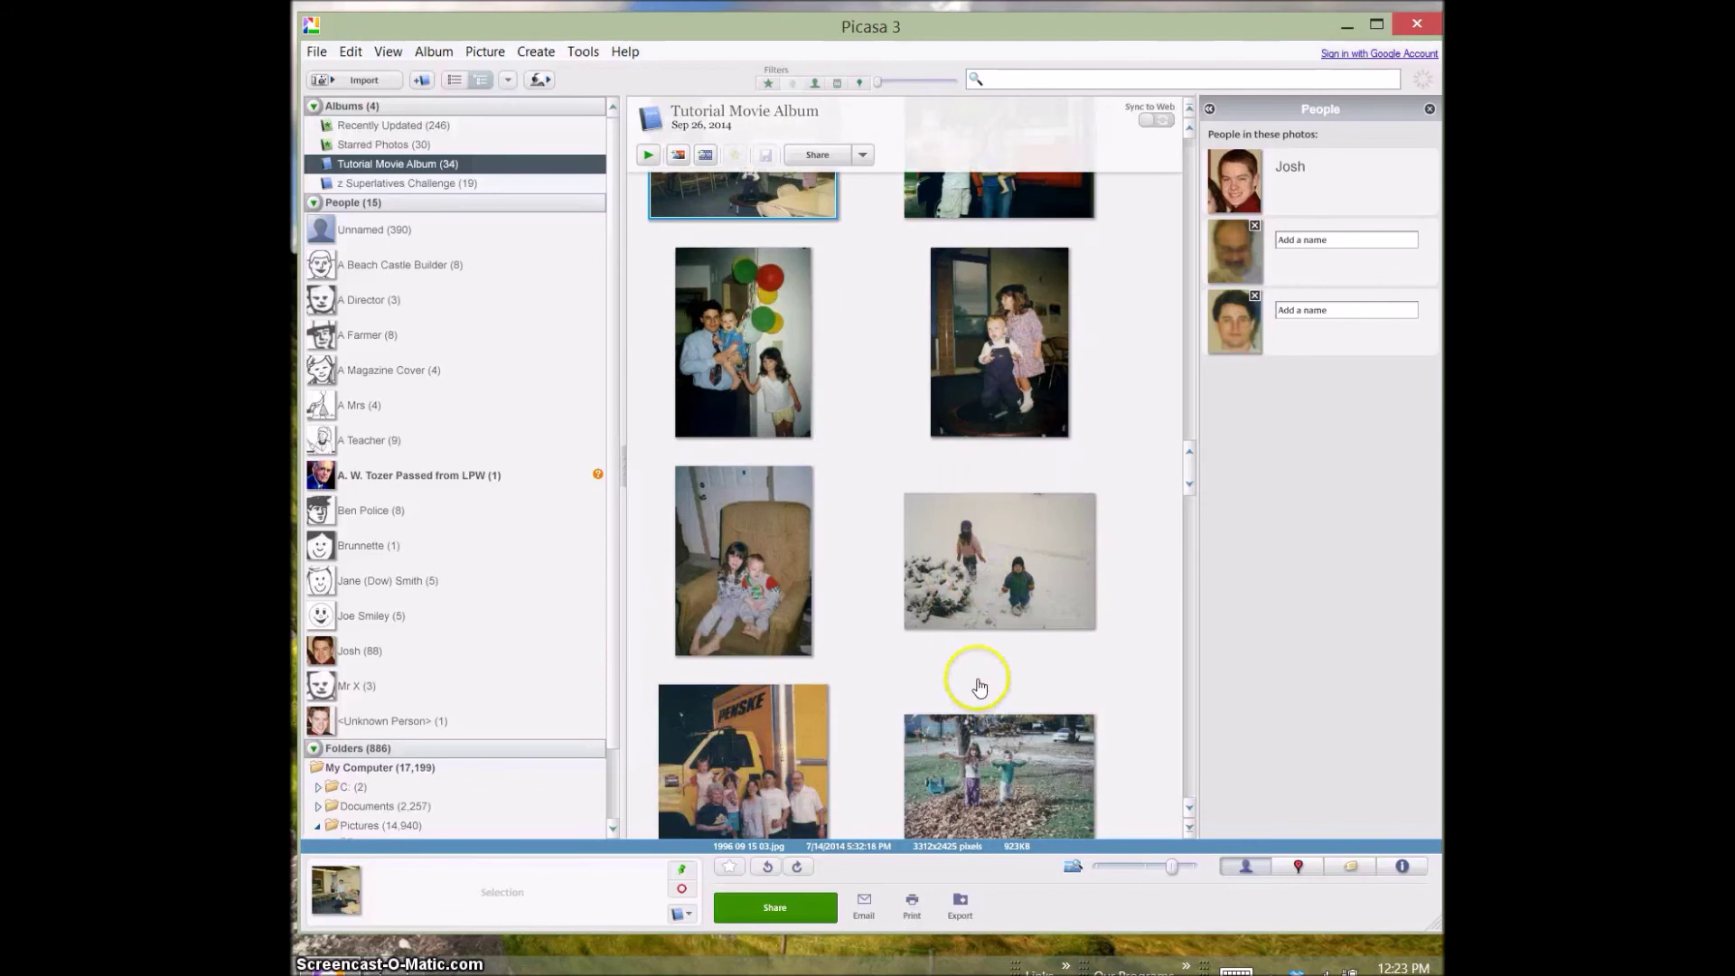
left_click_drag(977, 660, 875, 531)
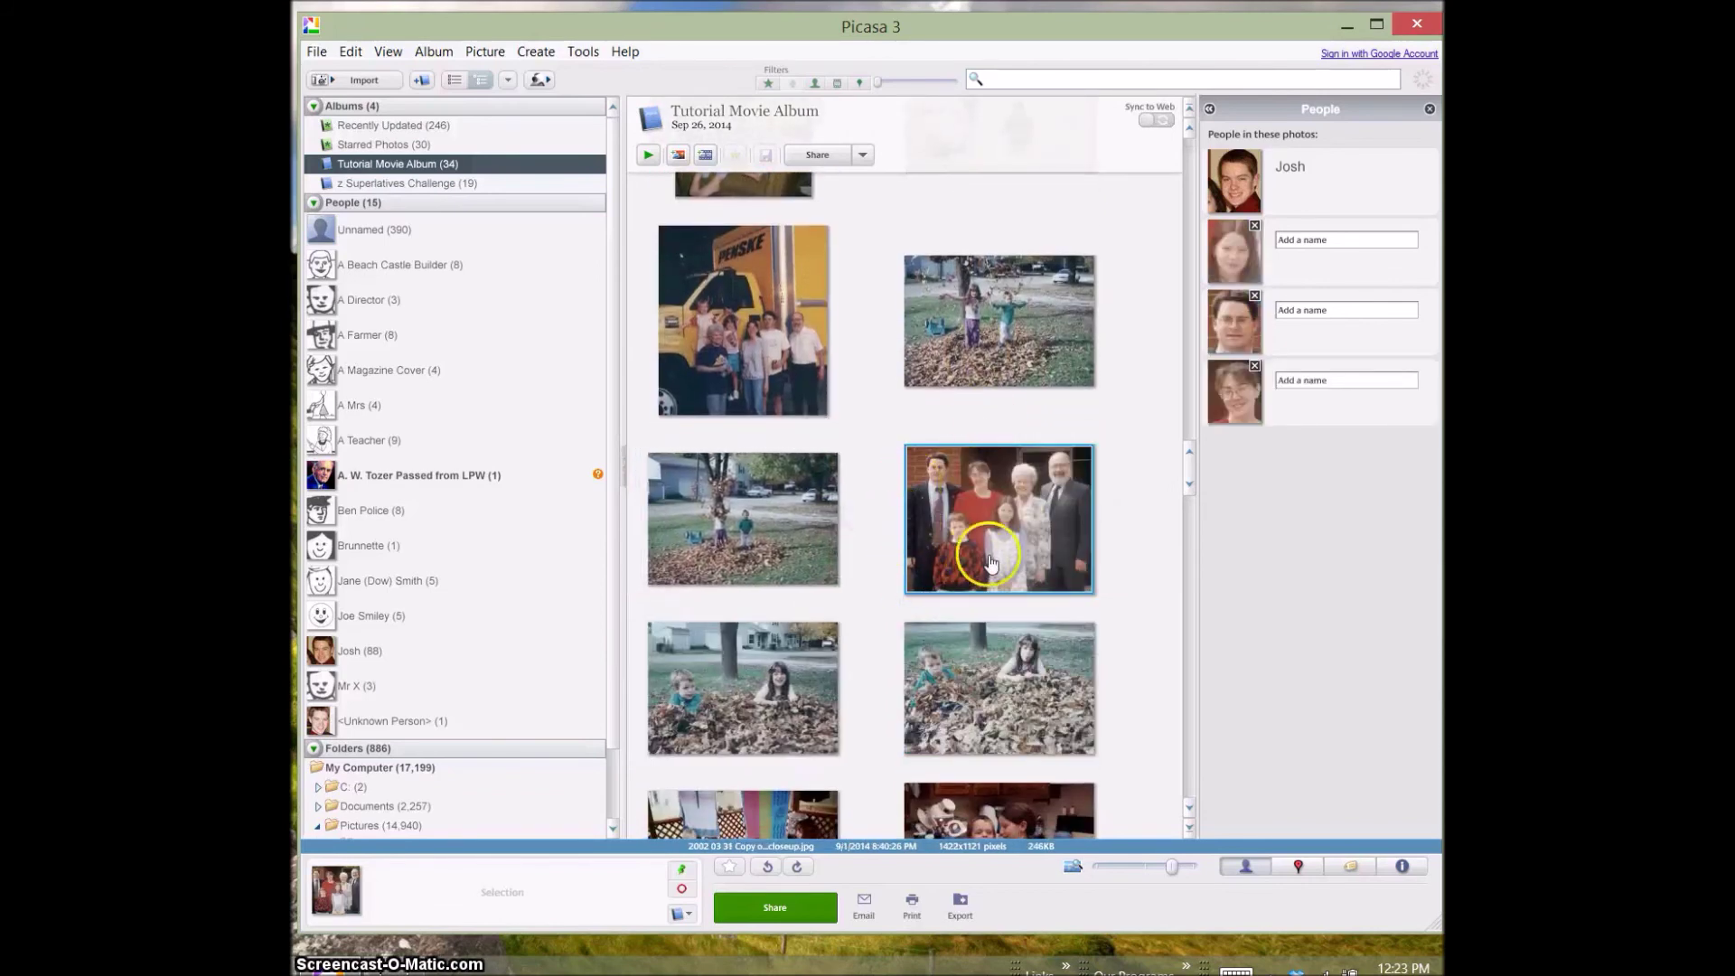
scroll(881, 723, "down", 7)
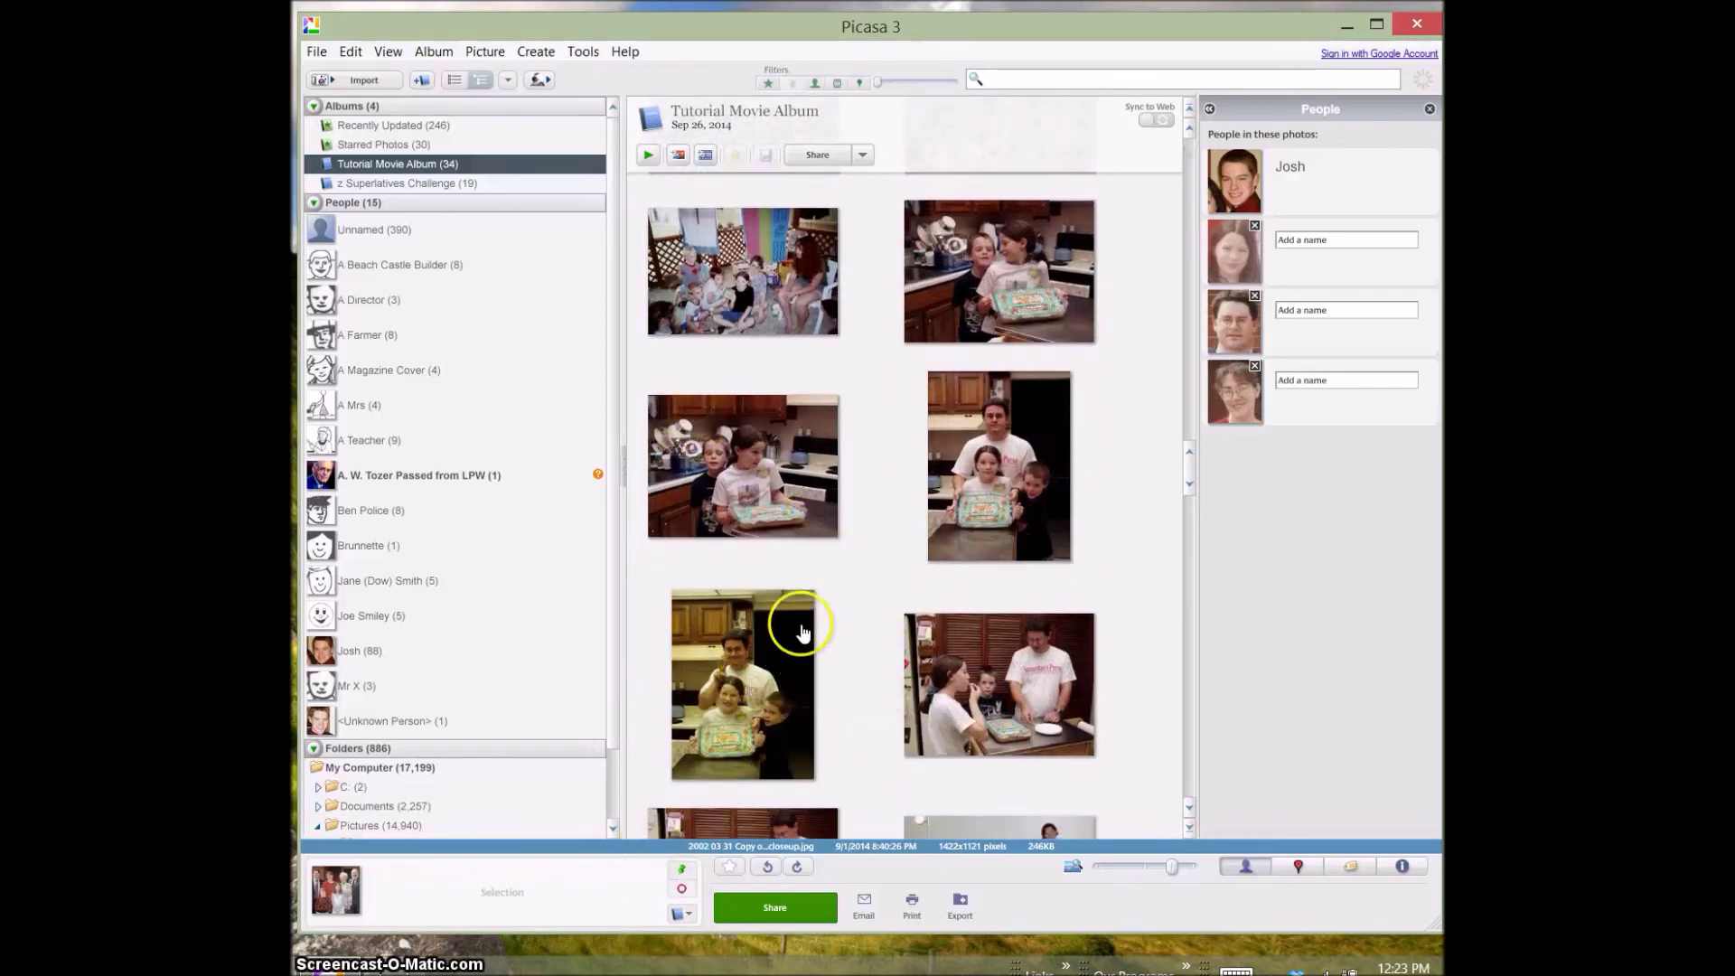
Put all Tutorial Movie Album photos on Hold, then show Josh's 88 photos
left_click(870, 613)
key("ctrl+a")
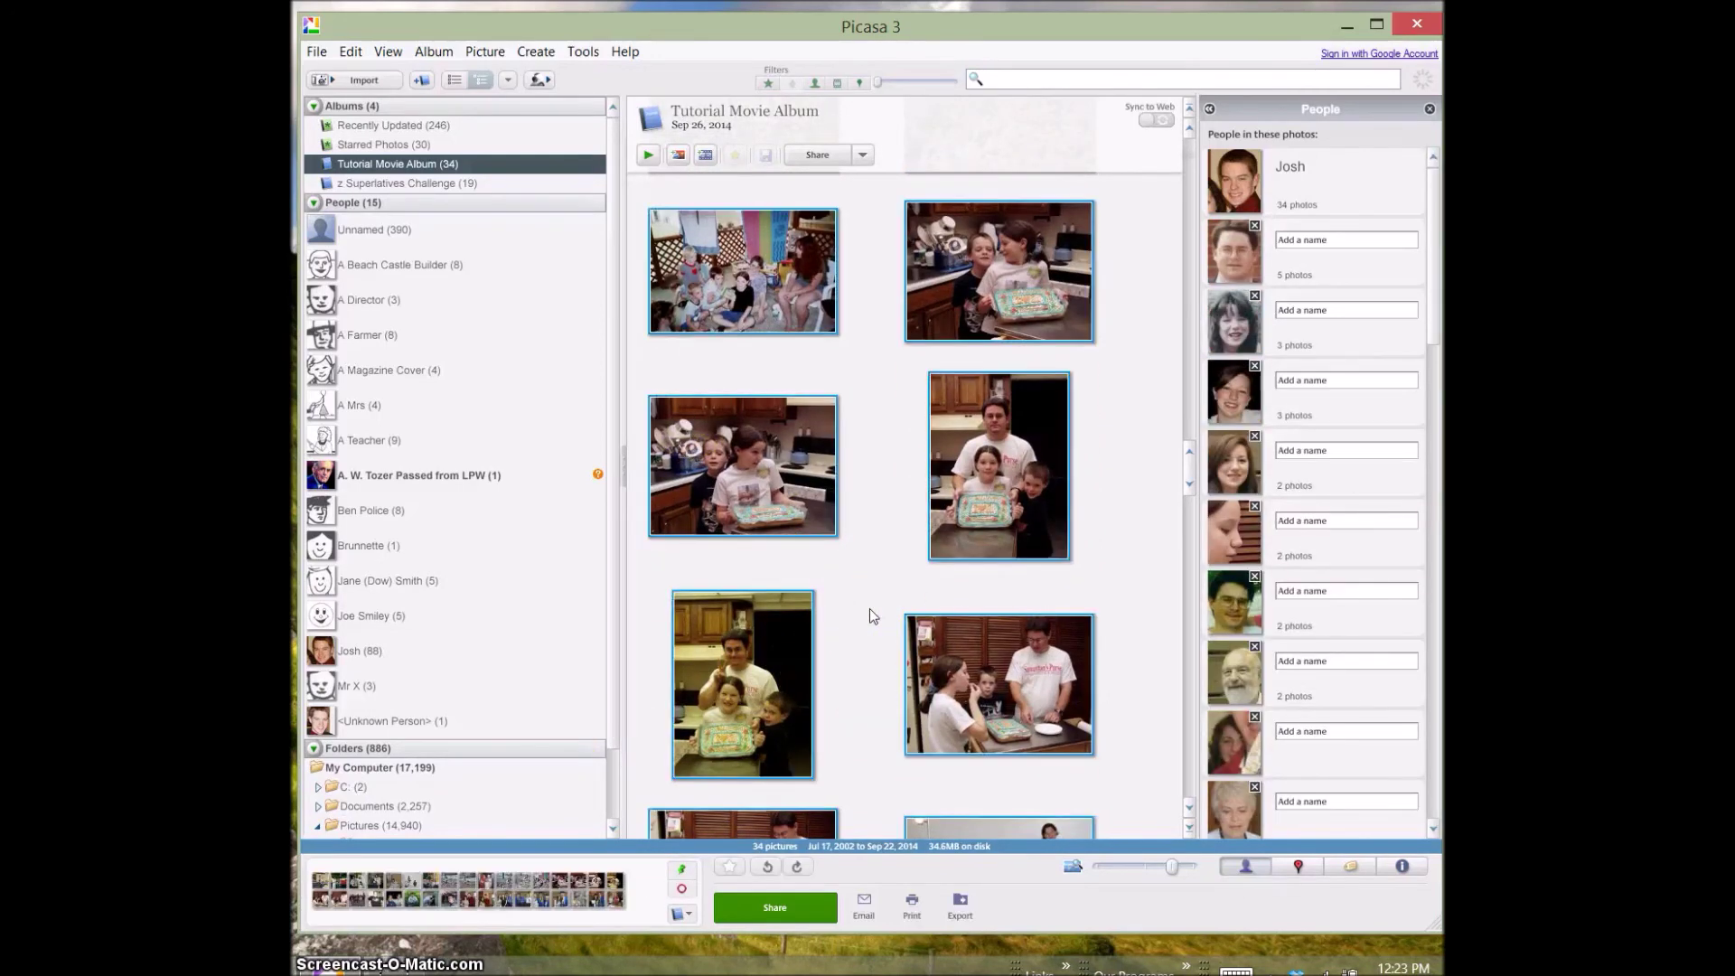
left_click(682, 873)
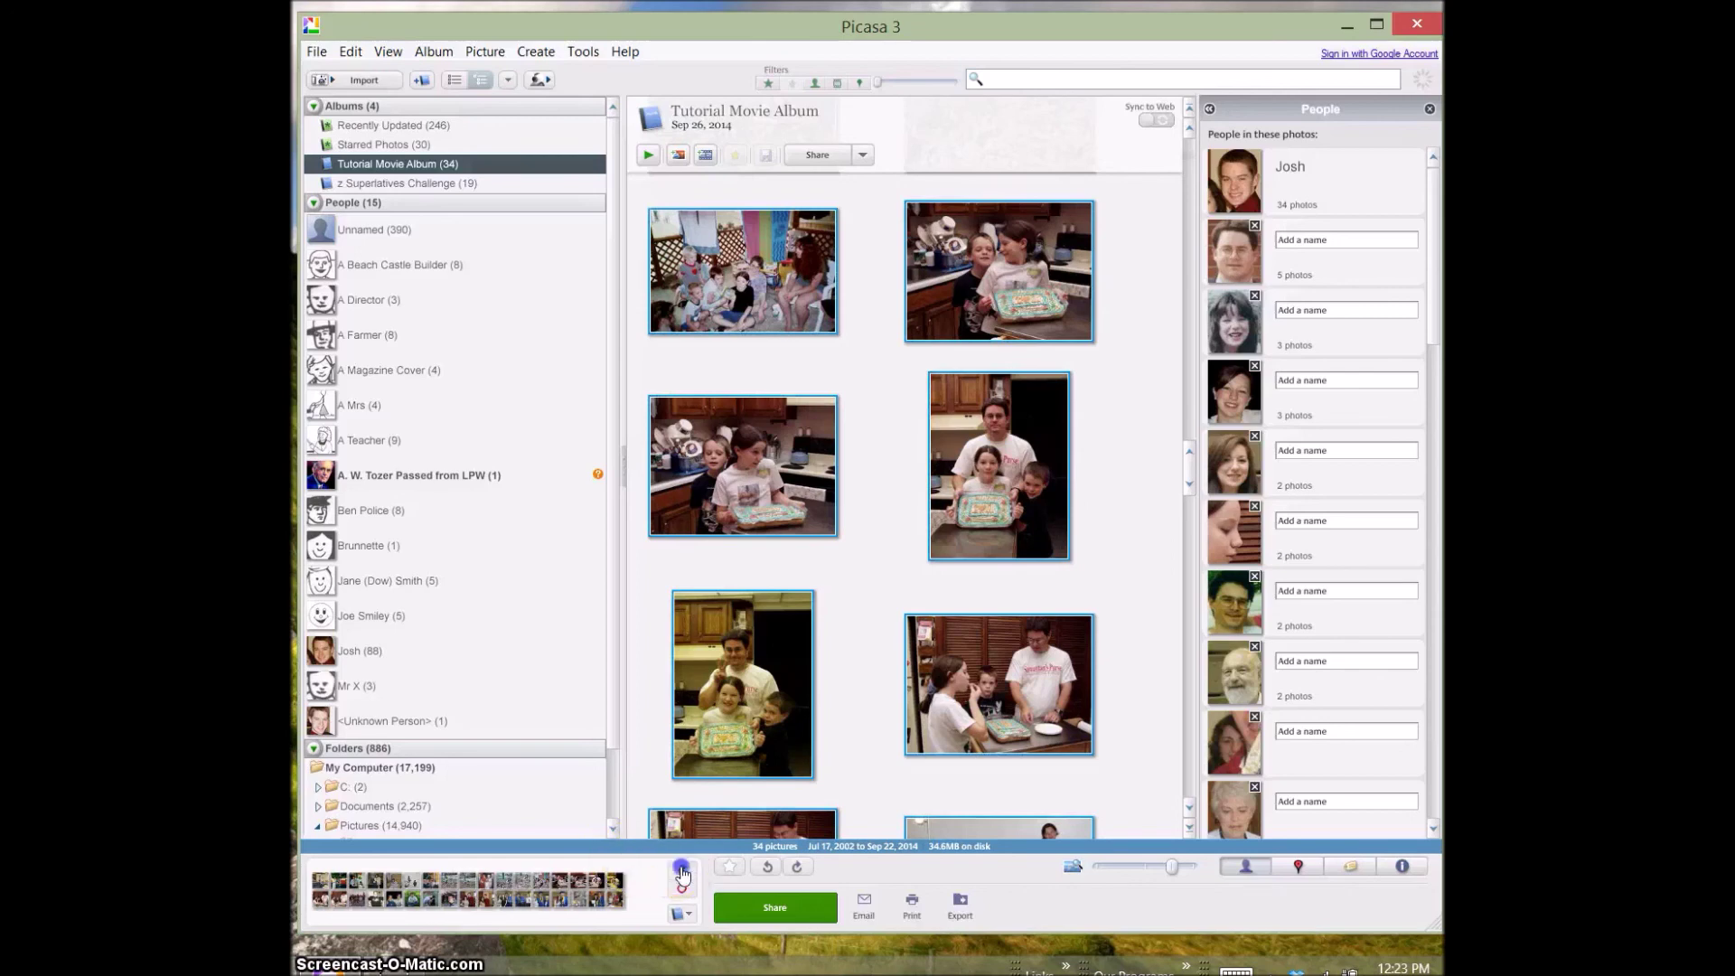
left_click(352, 653)
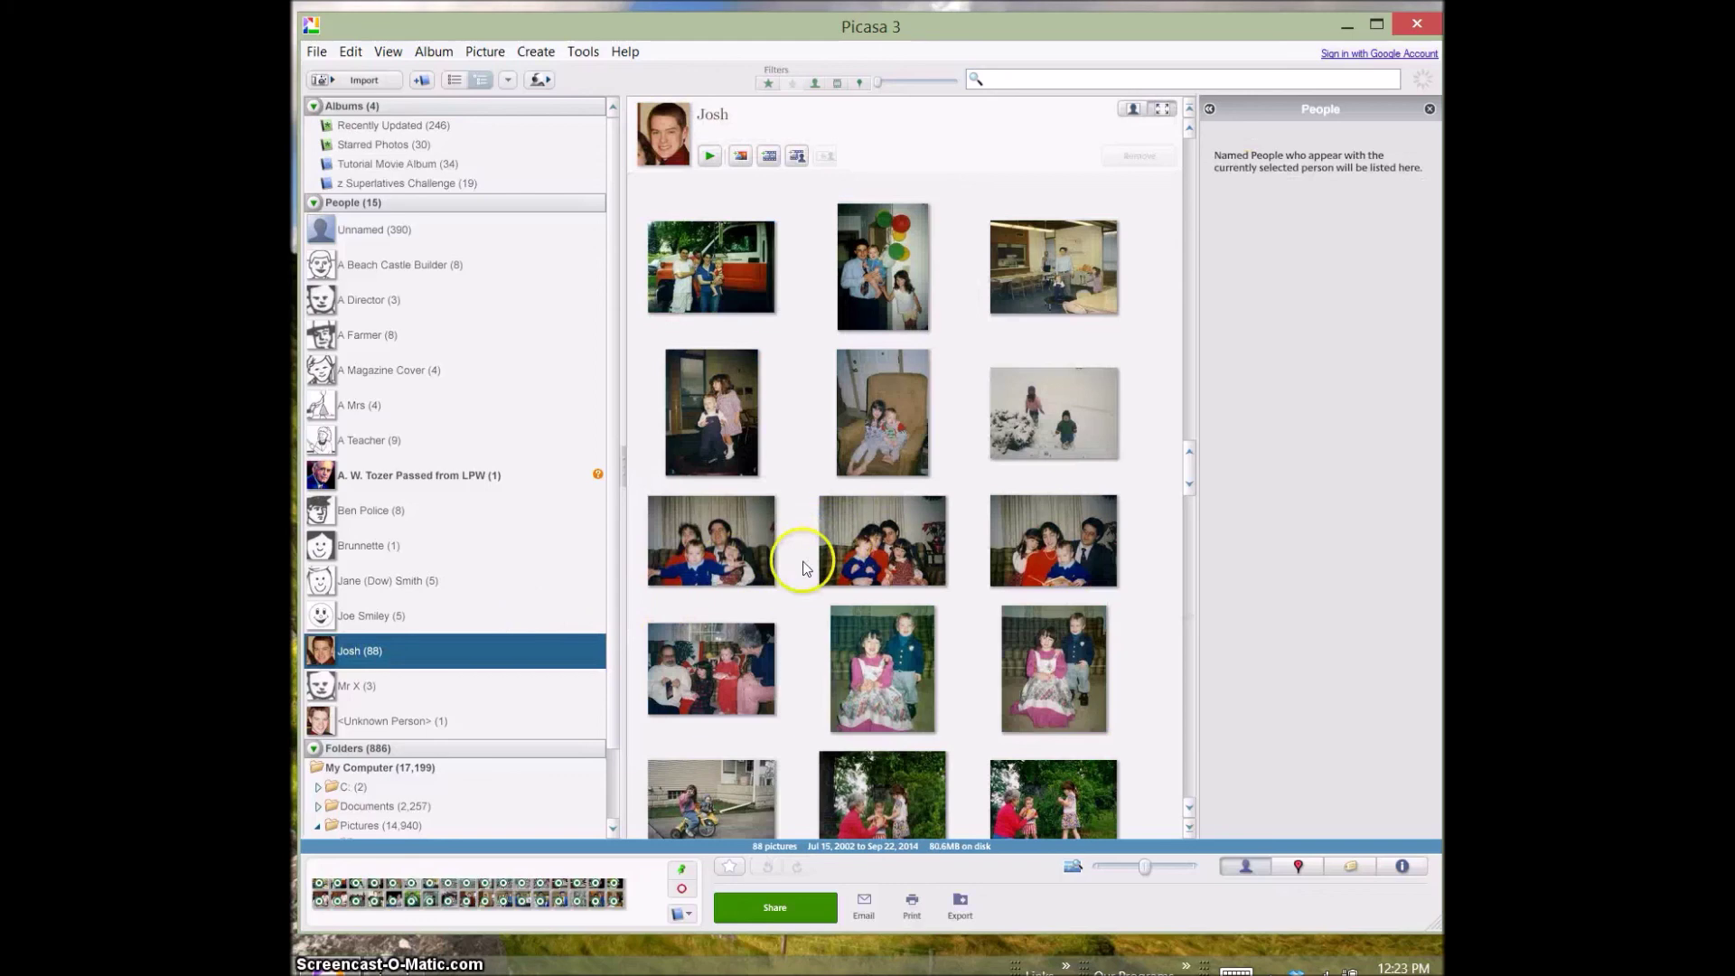